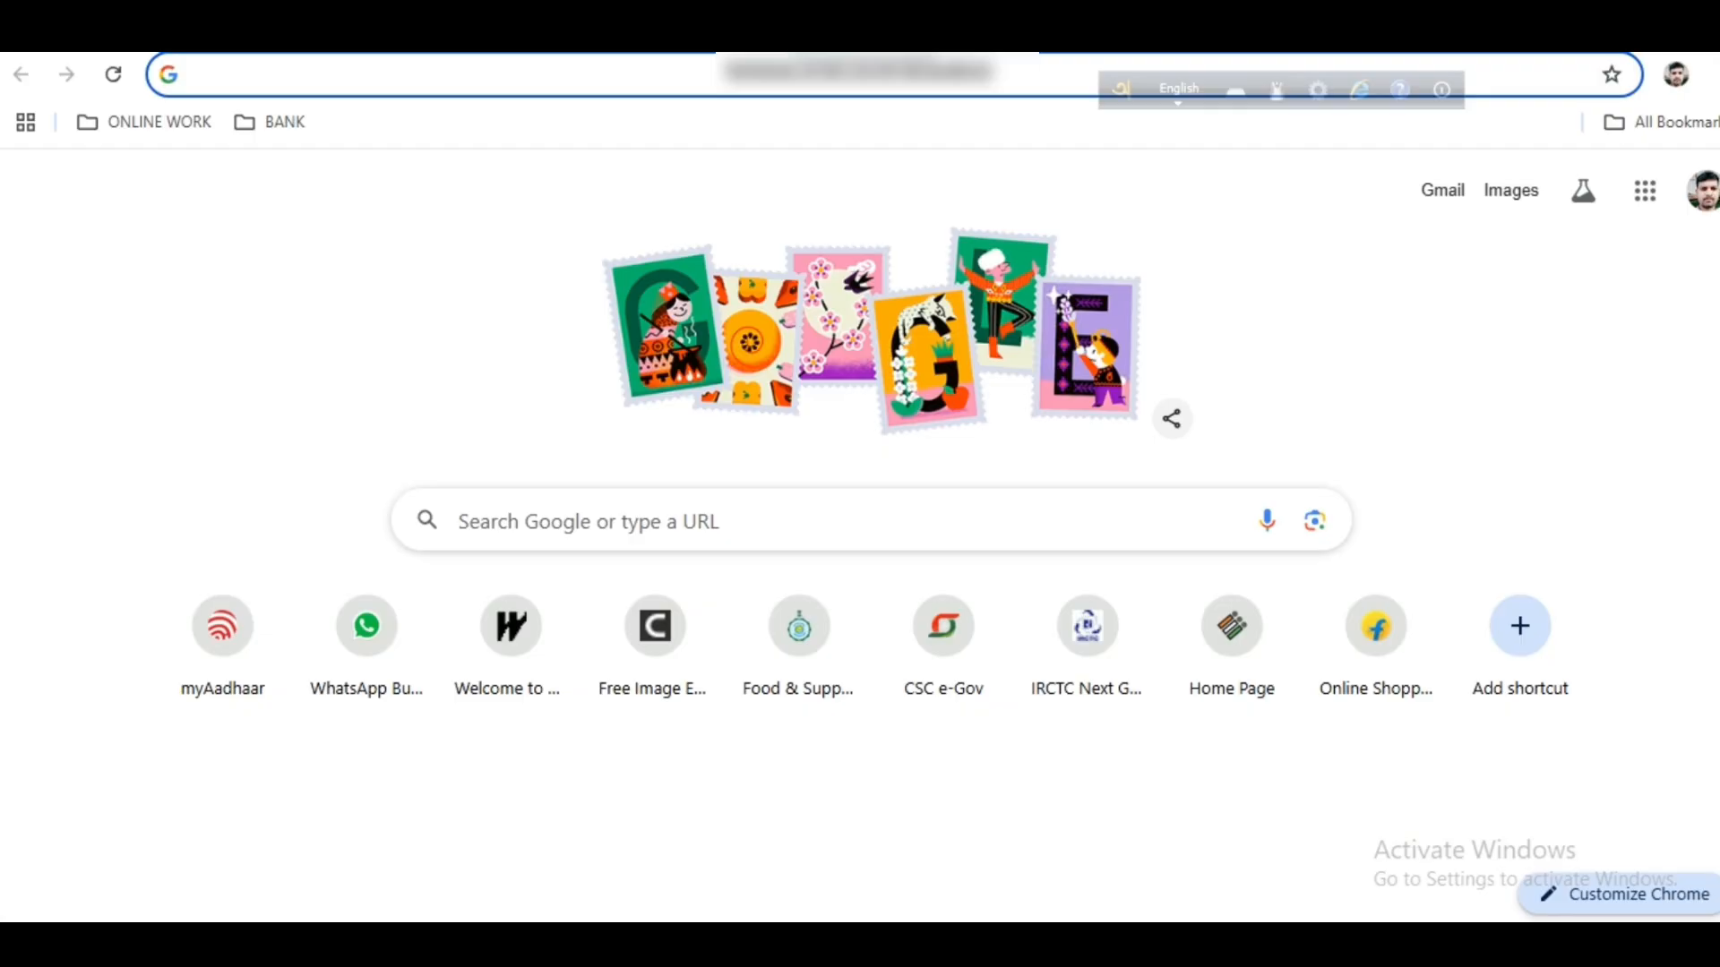
# Step: Search Google for "janmo mrityu"
pyautogui.click(450, 520)
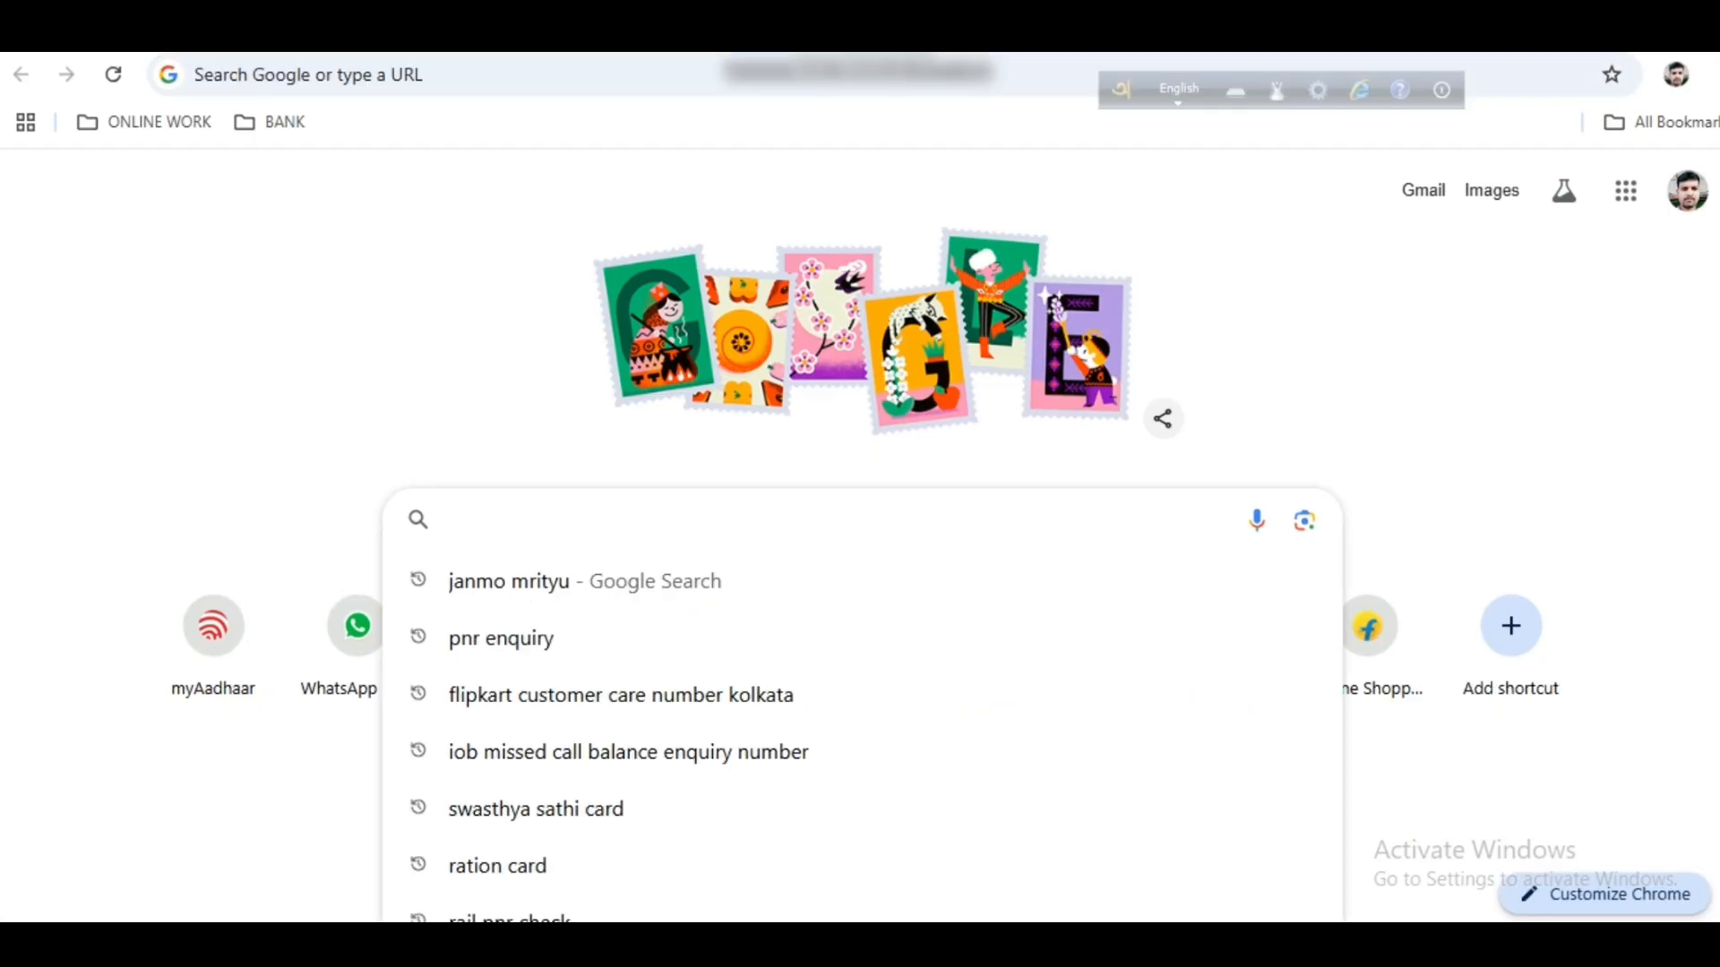
pyautogui.write('janmo')
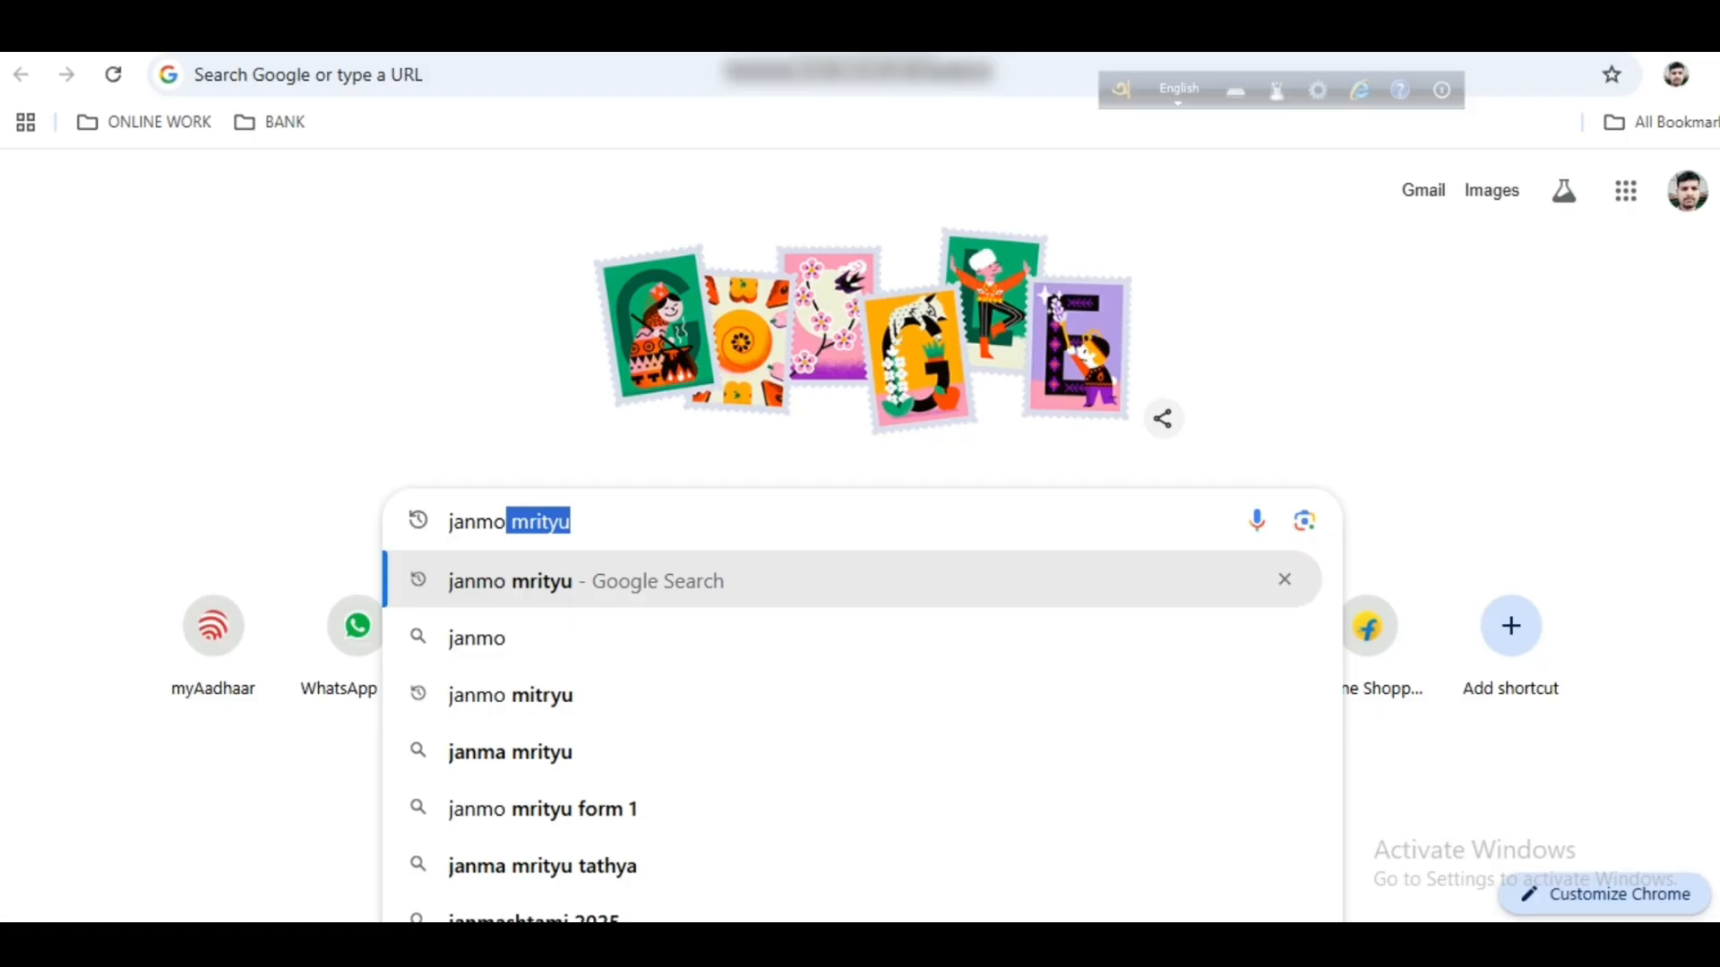
pyautogui.write(' m')
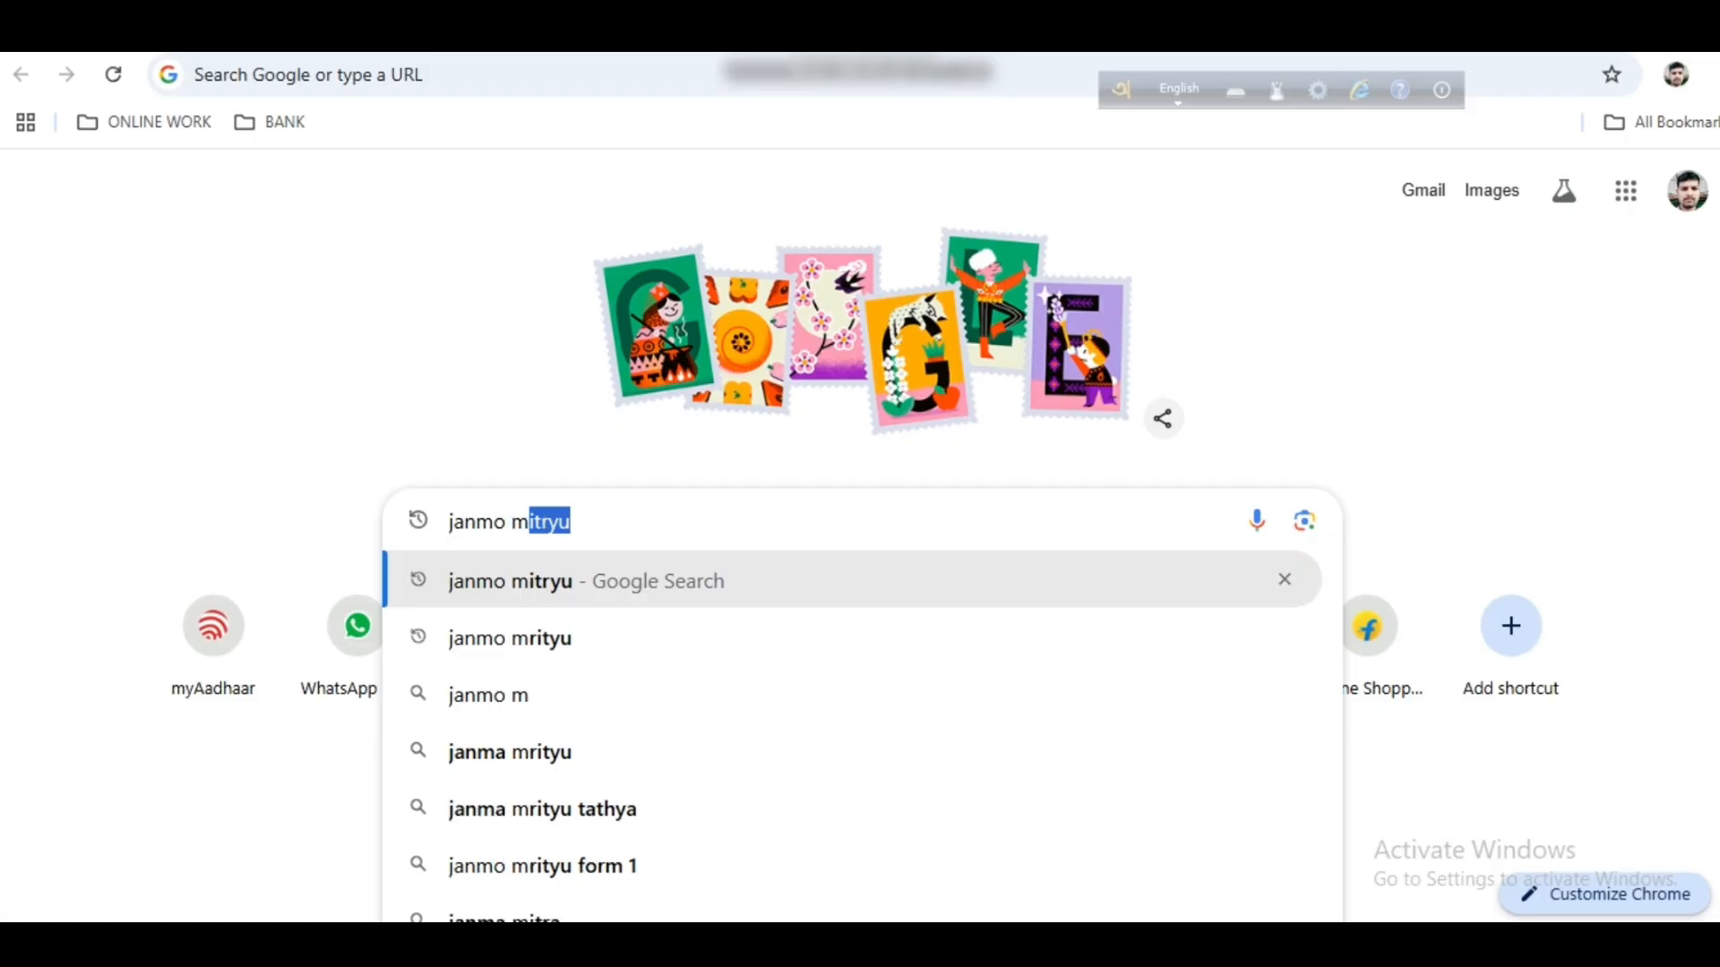
pyautogui.write('ri')
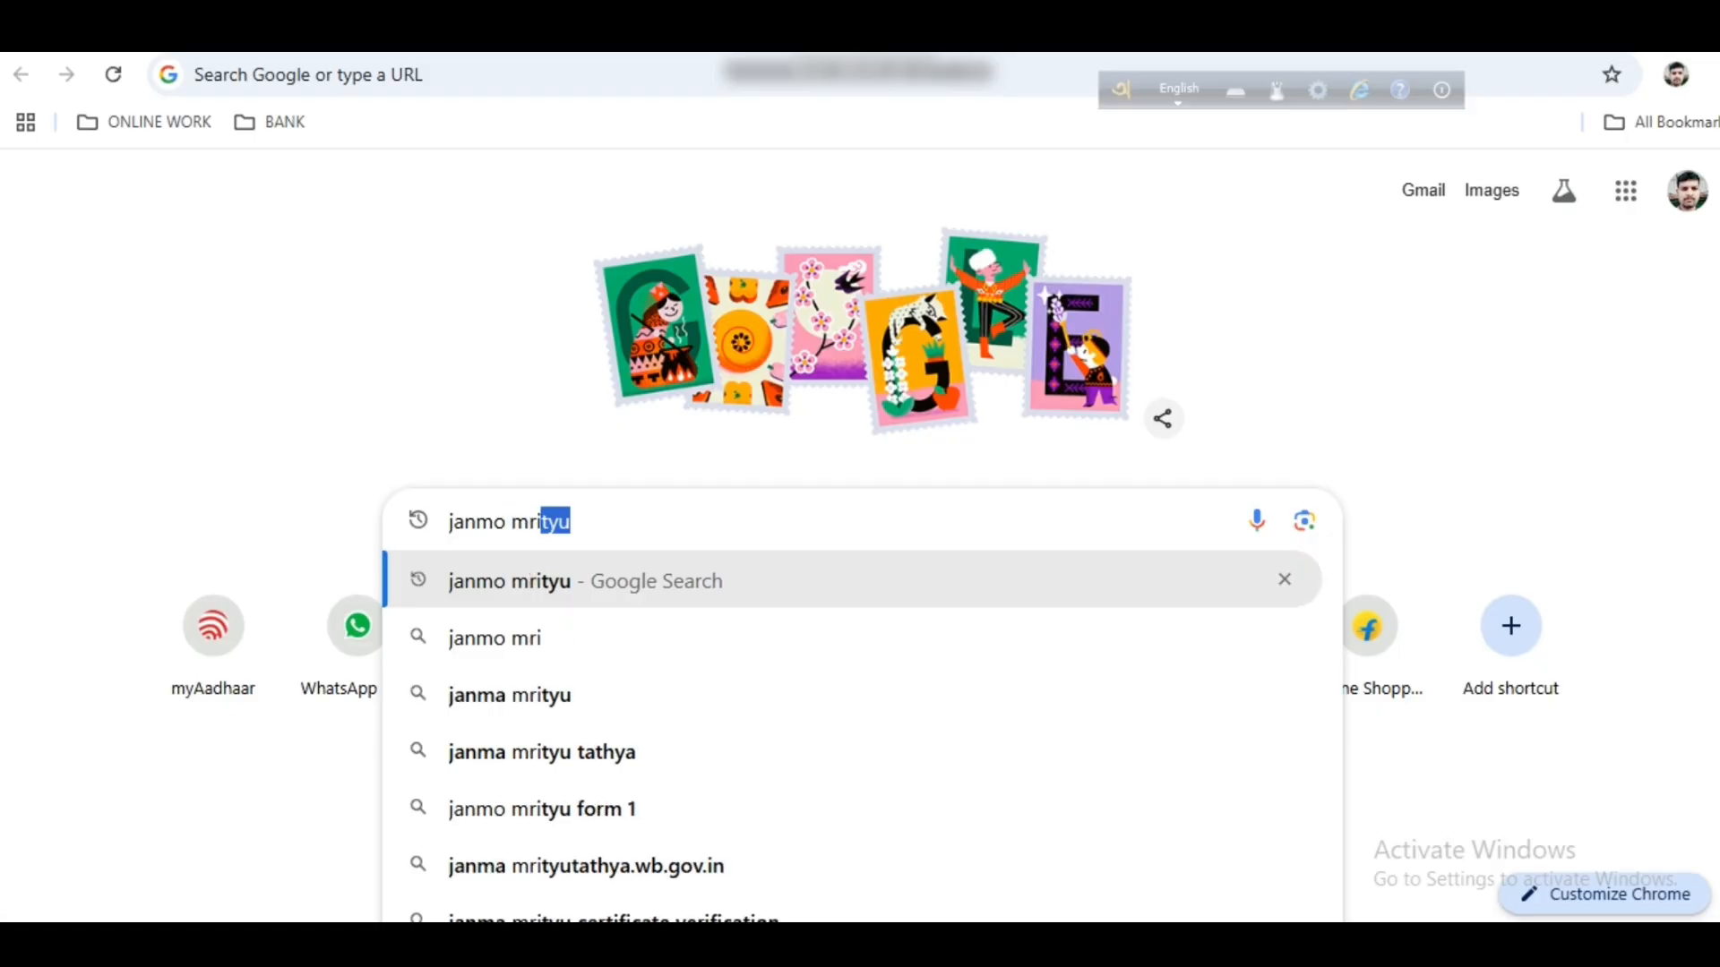
pyautogui.write('tyu')
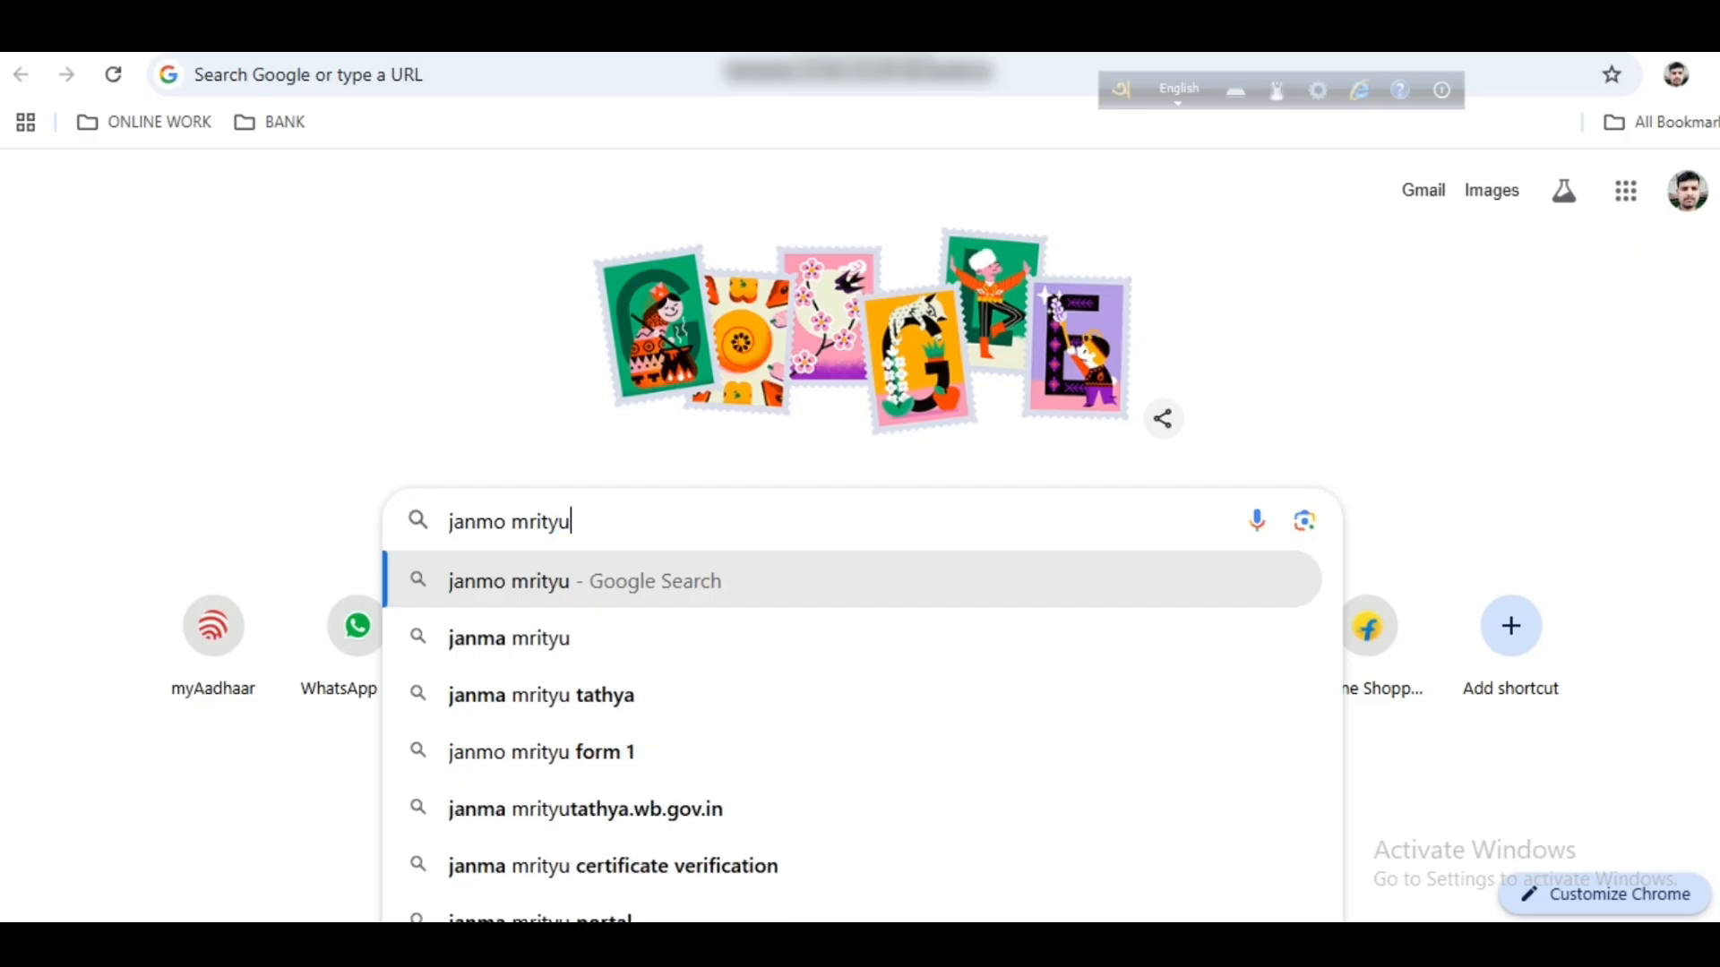
pyautogui.press('Return')
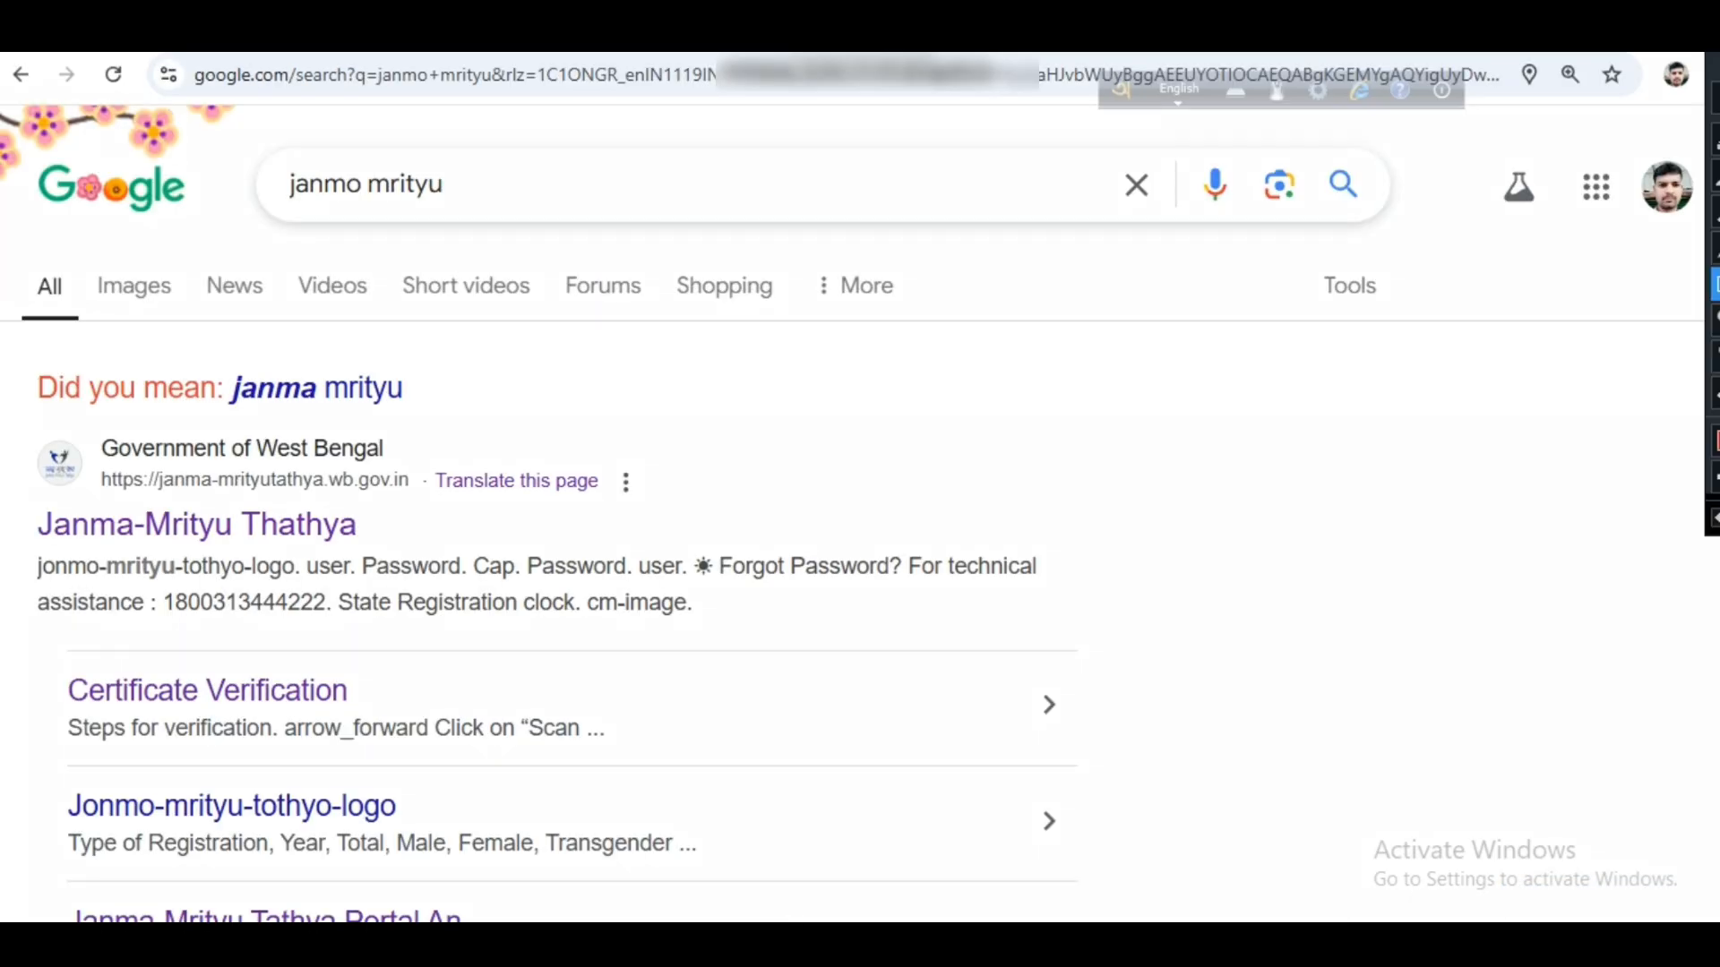
# Step: Open the Government of West Bengal's Janma-Mrityu Thathya website from the search results
pyautogui.moveTo(26, 376)
pyautogui.mouseDown()
pyautogui.moveTo(35, 409)
pyautogui.moveTo(218, 617)
pyautogui.moveTo(505, 655)
pyautogui.moveTo(623, 650)
pyautogui.mouseUp()
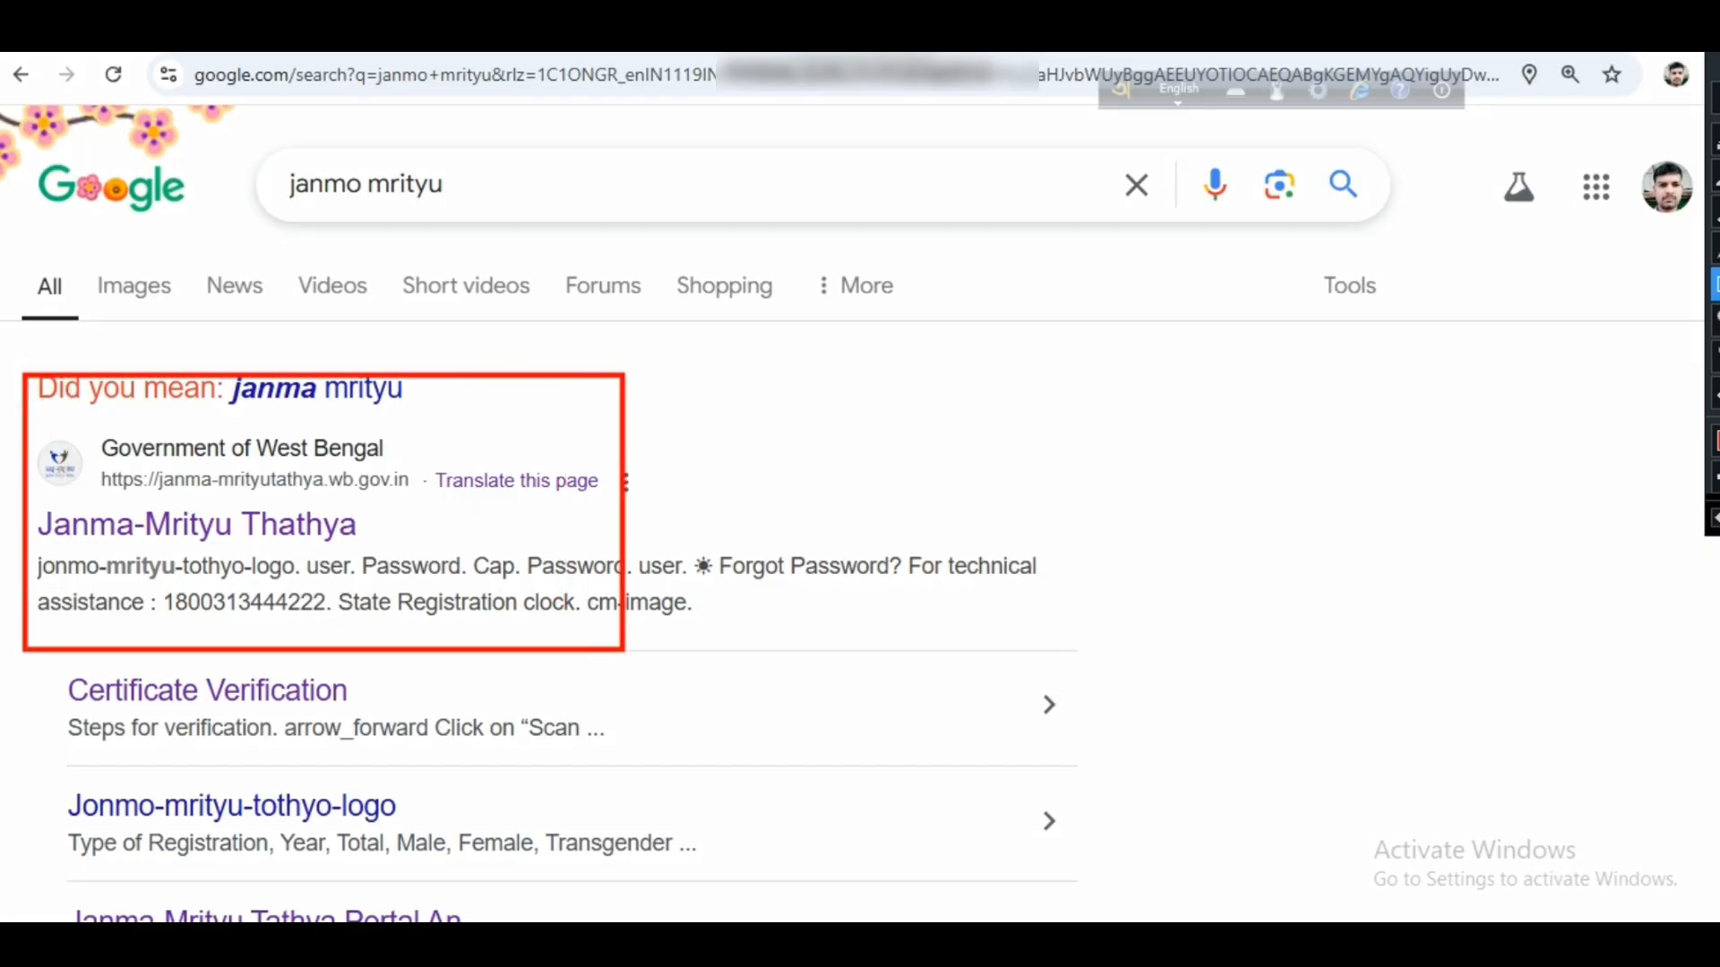
pyautogui.moveTo(82, 436)
pyautogui.mouseDown()
pyautogui.moveTo(253, 507)
pyautogui.moveTo(444, 510)
pyautogui.mouseUp()
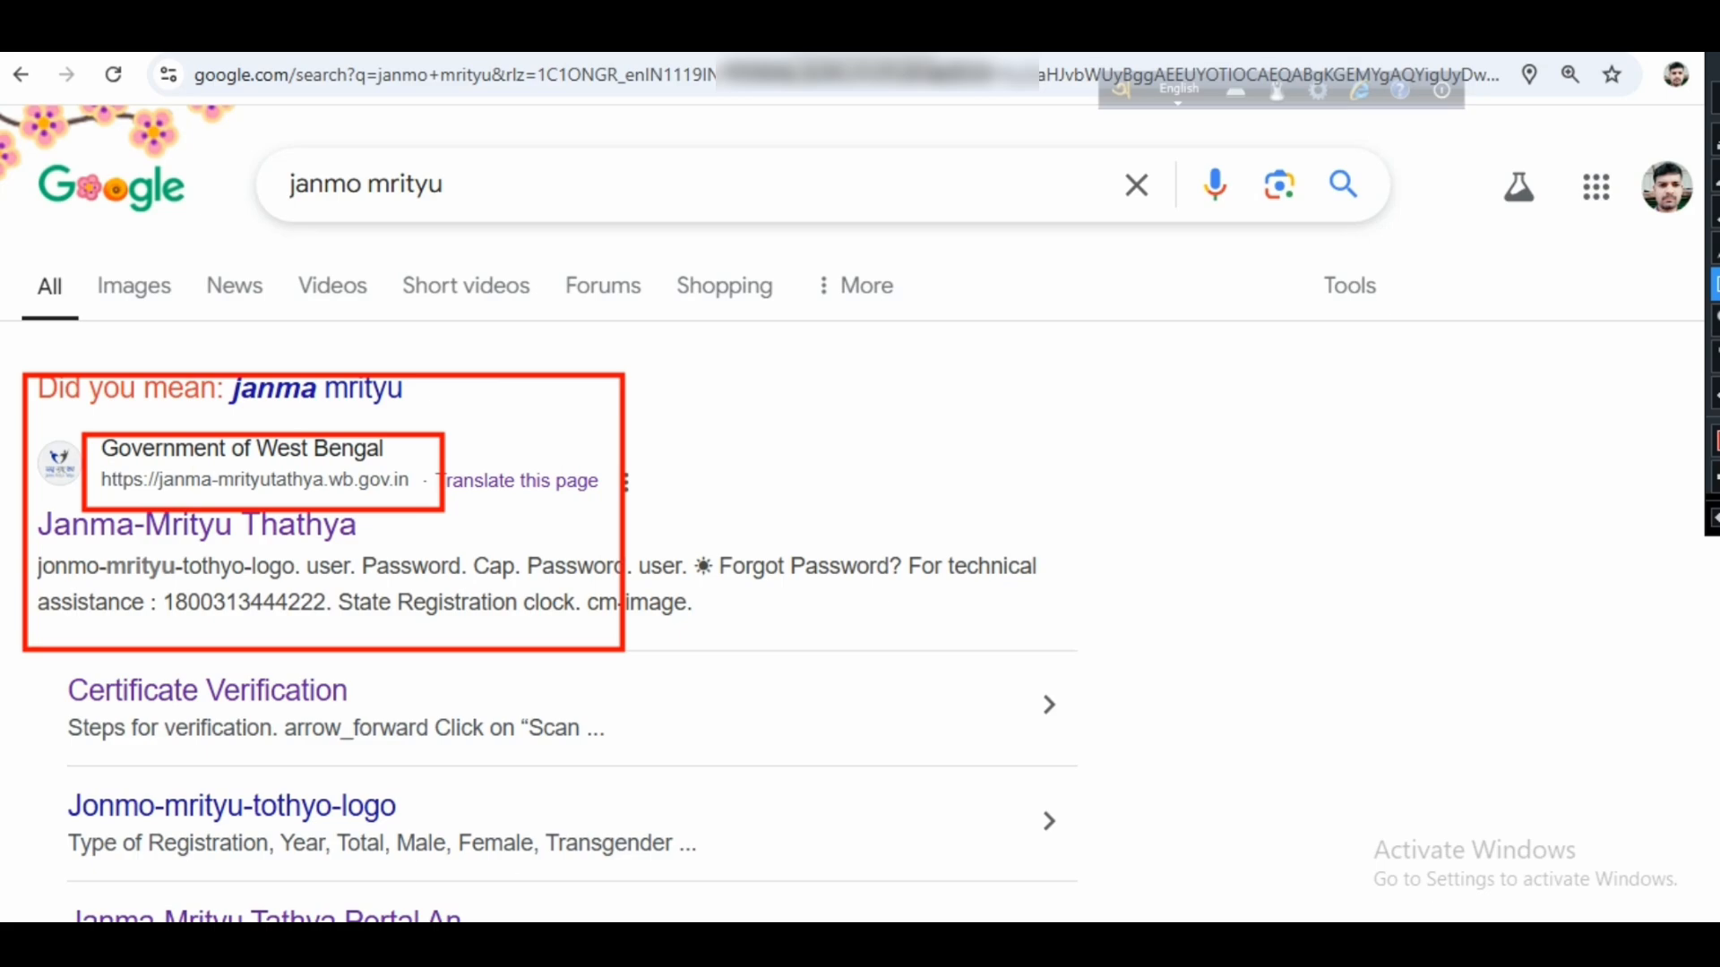
pyautogui.click(1713, 74)
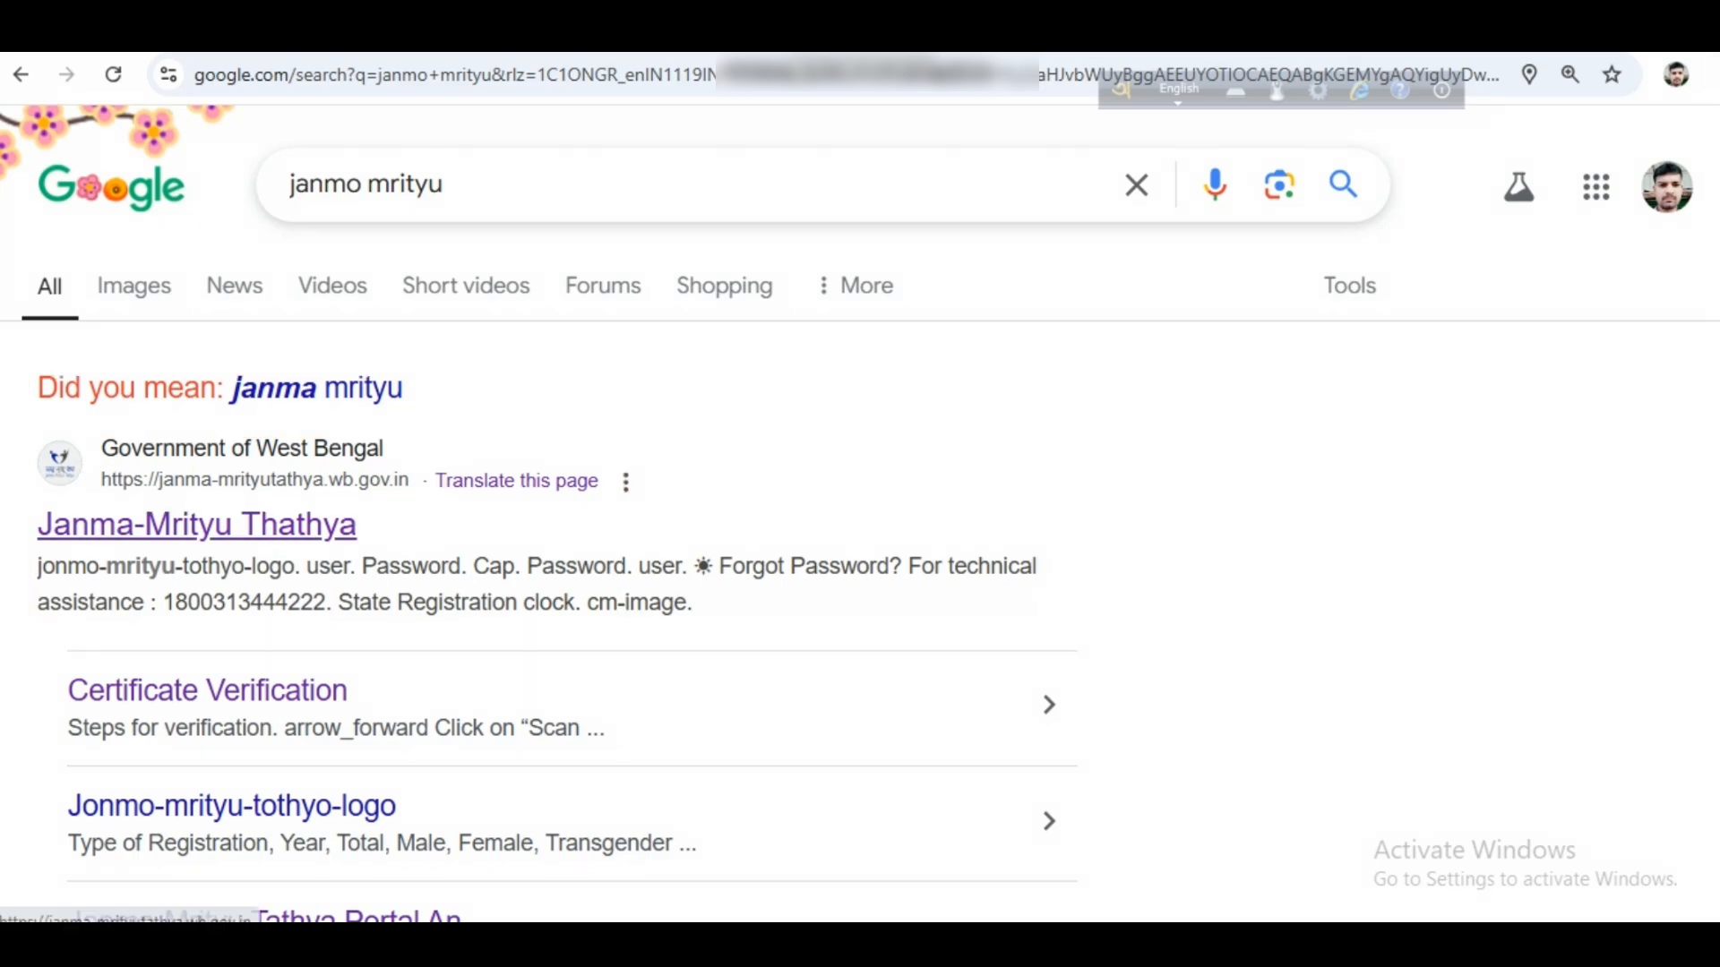
pyautogui.click(197, 525)
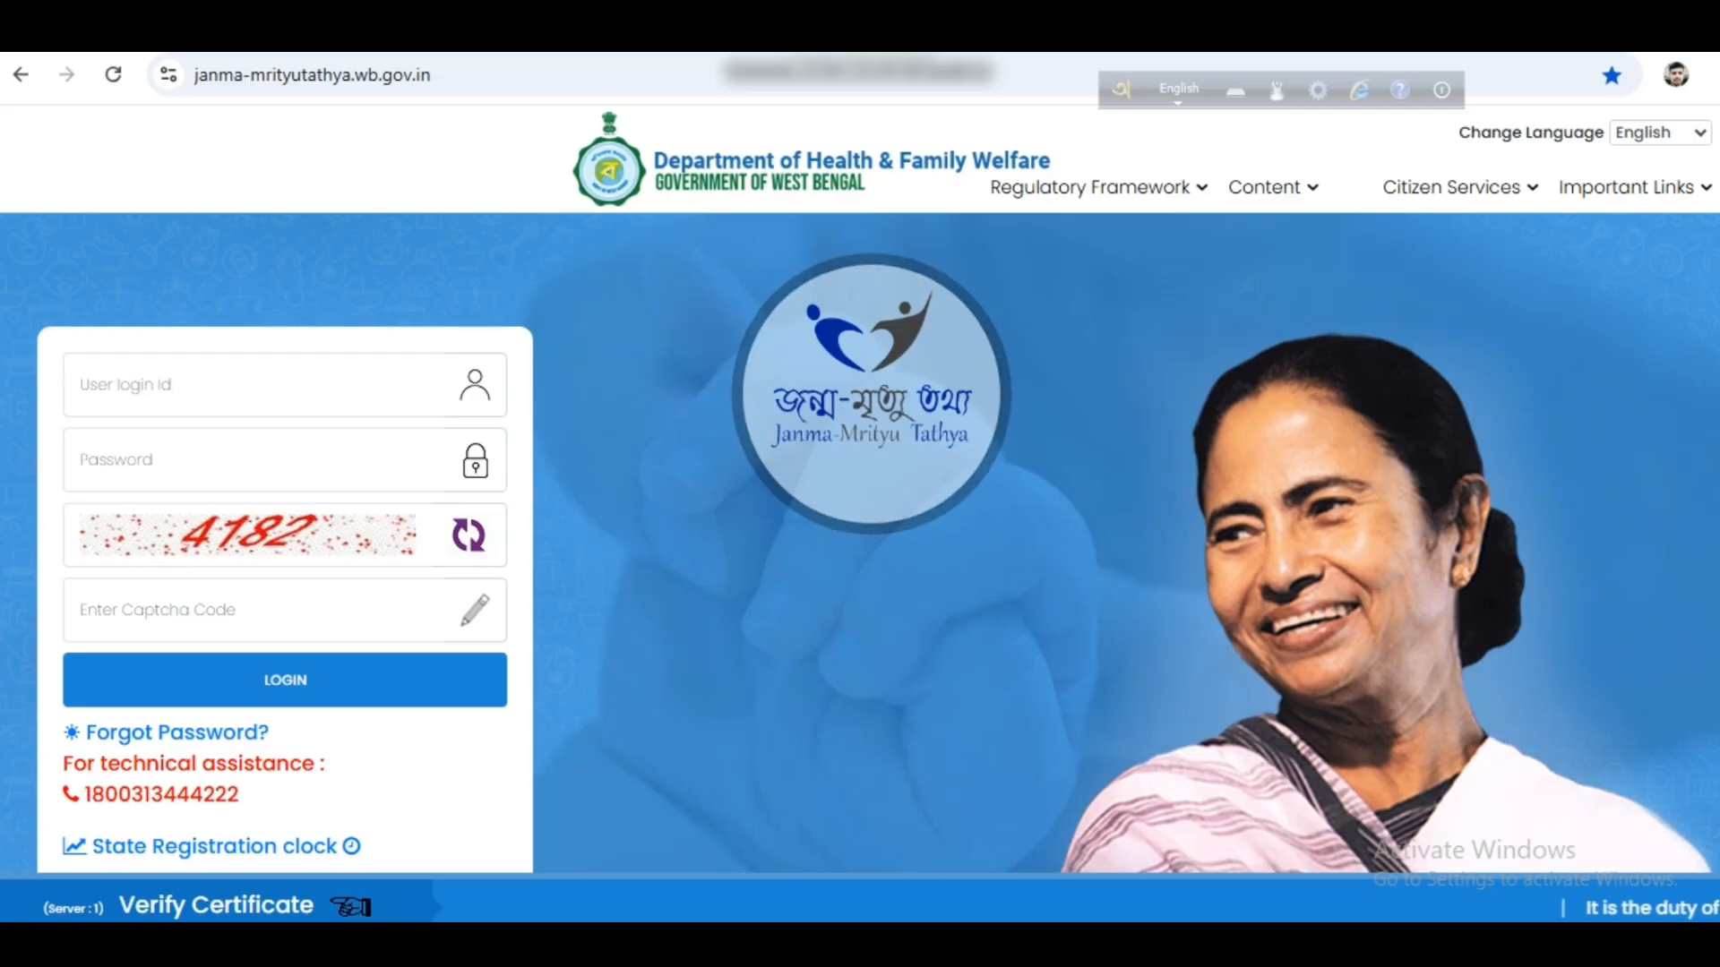
# Step: Start an application for a new death registration among the portal's citizen services
pyautogui.moveTo(1372, 162)
pyautogui.mouseDown()
pyautogui.moveTo(1395, 201)
pyautogui.moveTo(1552, 226)
pyautogui.mouseUp()
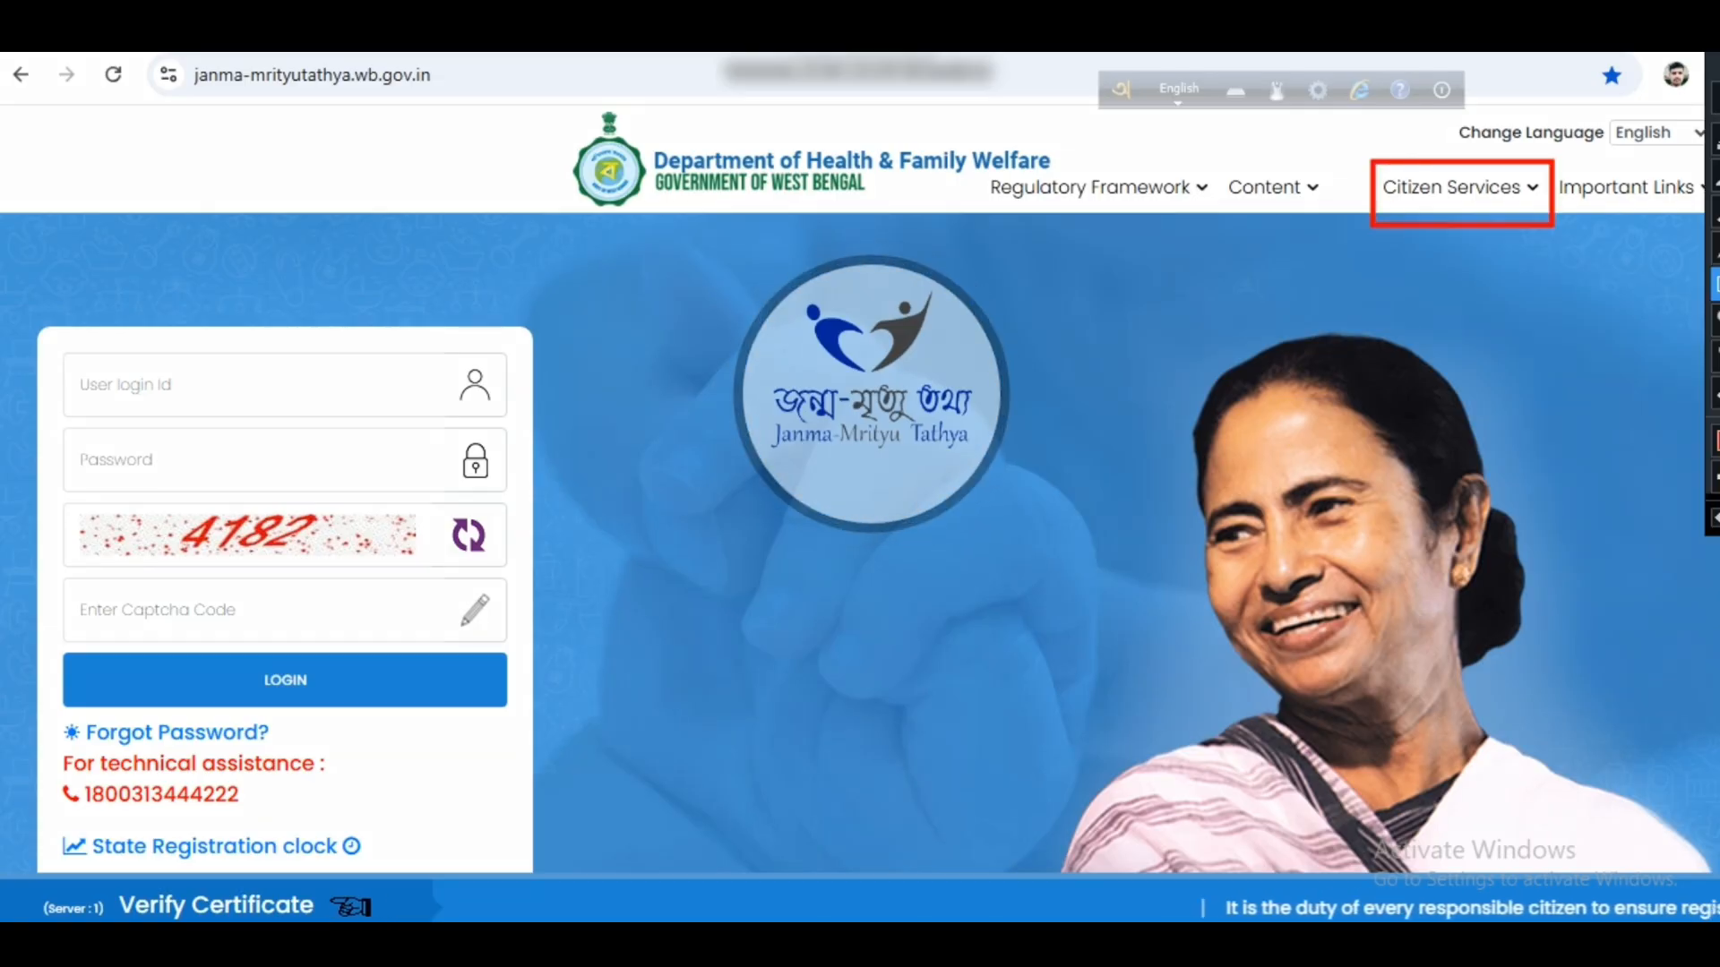
pyautogui.press('Escape')
pyautogui.moveTo(1460, 188)
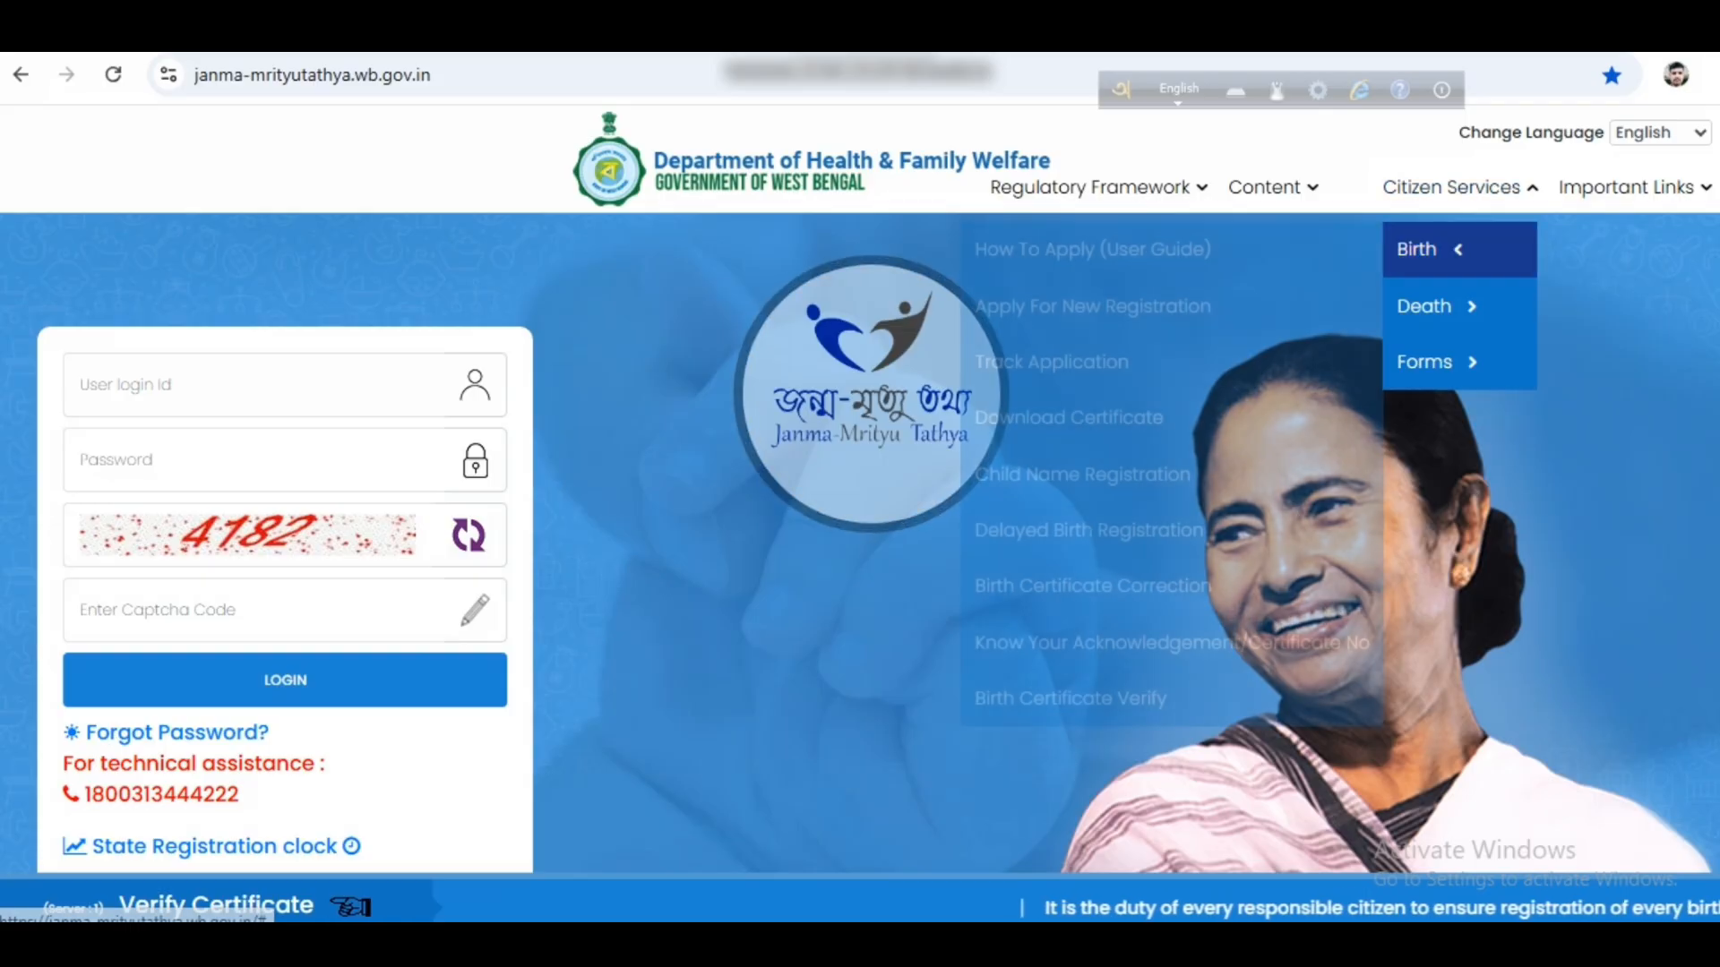
pyautogui.moveTo(1459, 307)
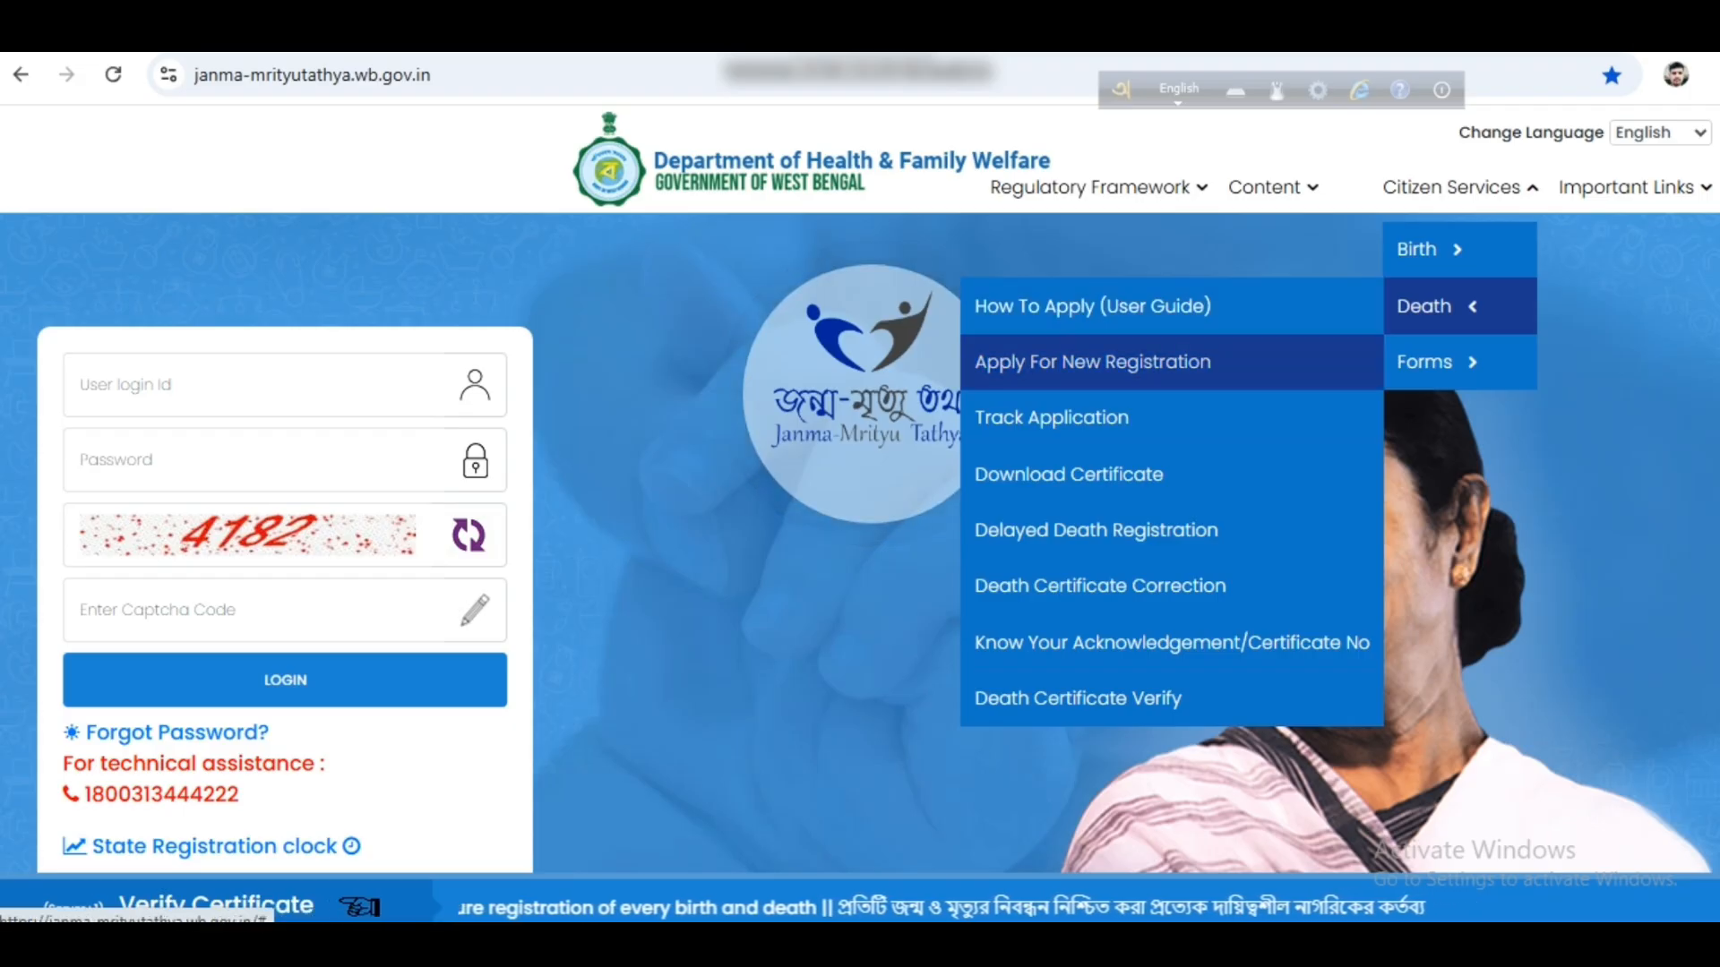
pyautogui.click(1093, 362)
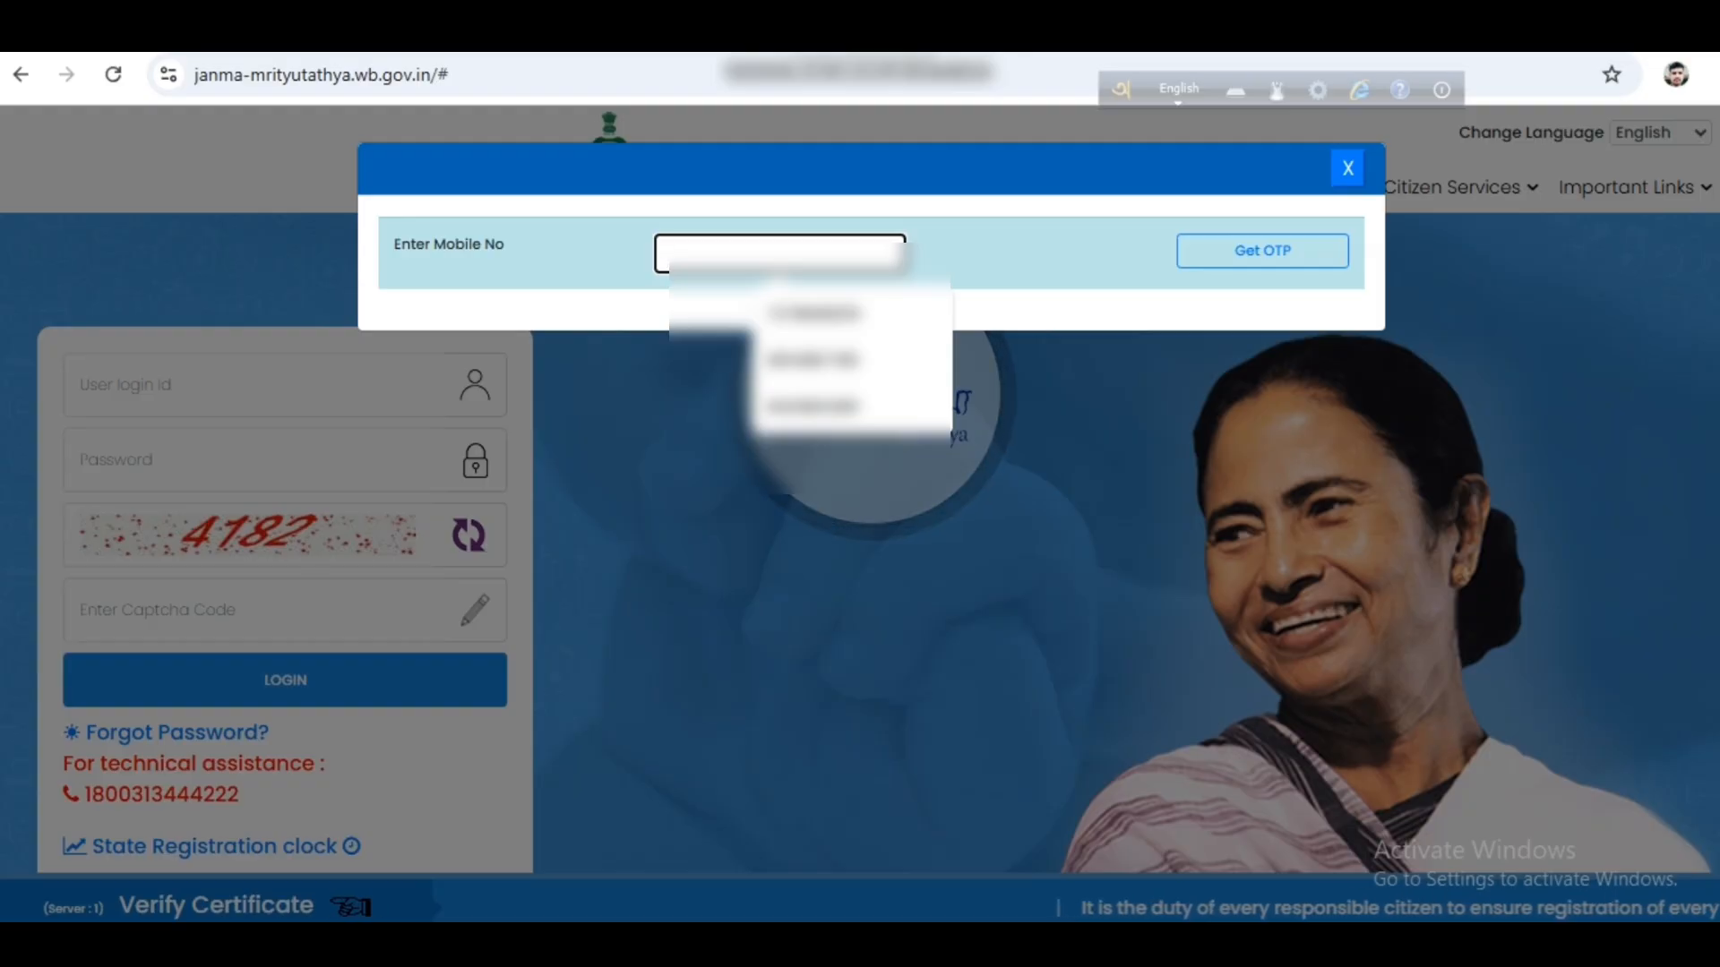
# Step: Enter the applicant's mobile number and request an OTP for it
pyautogui.click(780, 253)
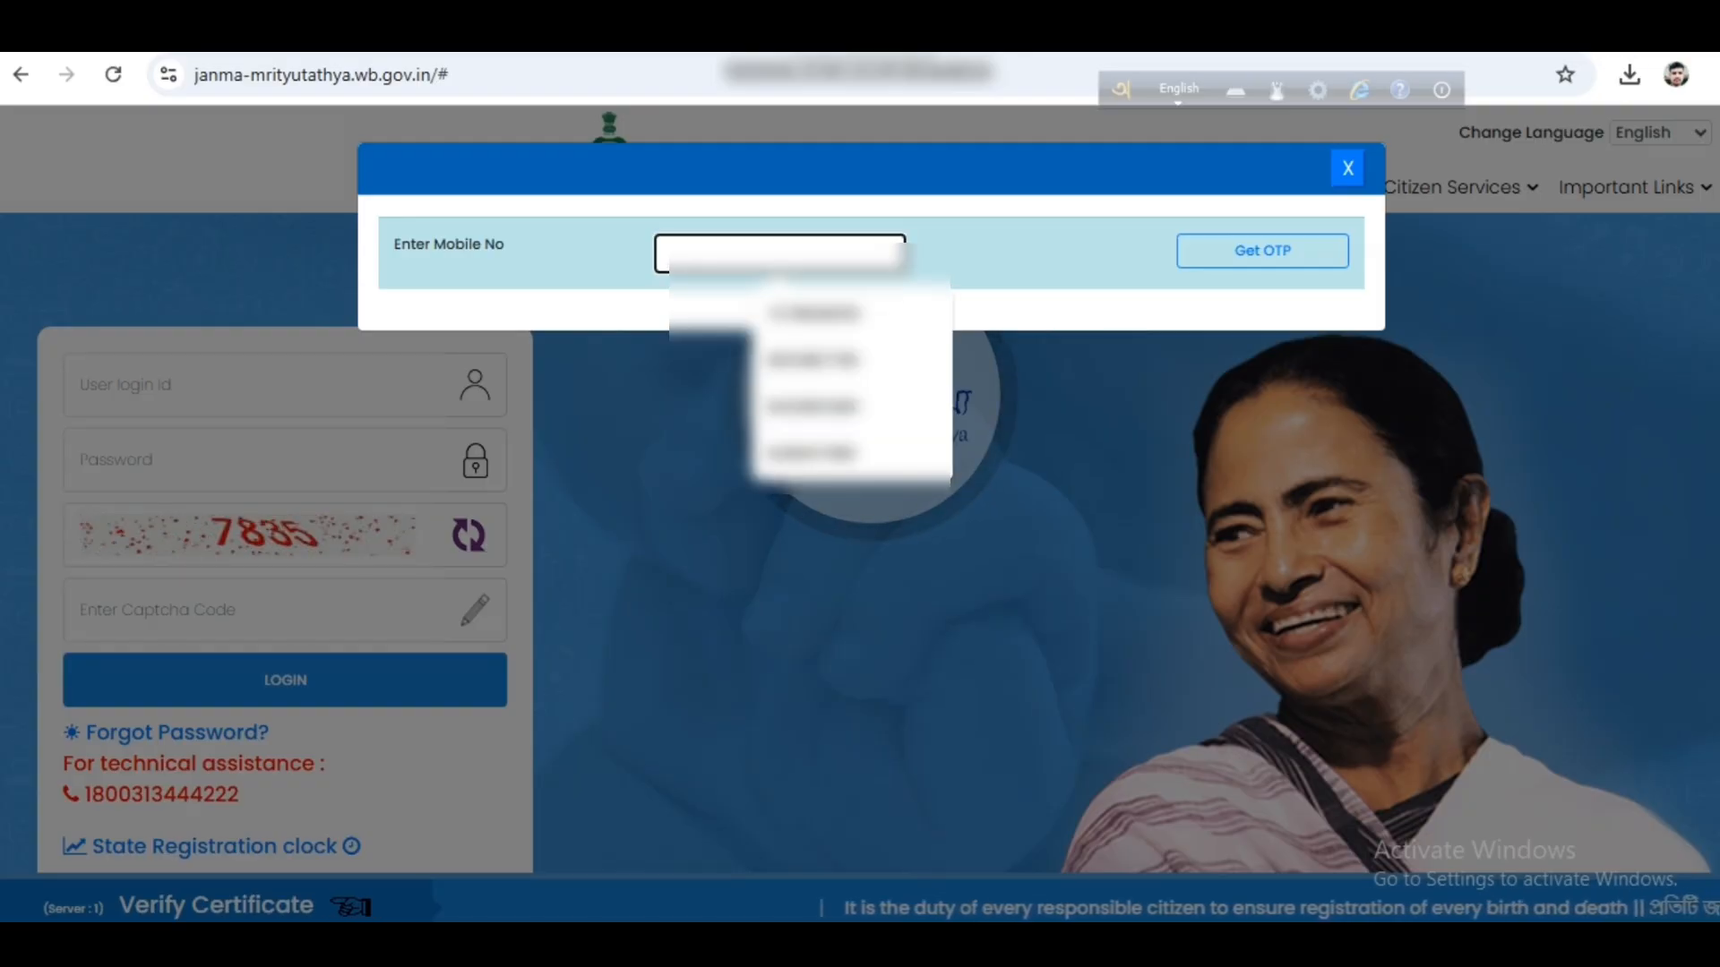
pyautogui.write('89')
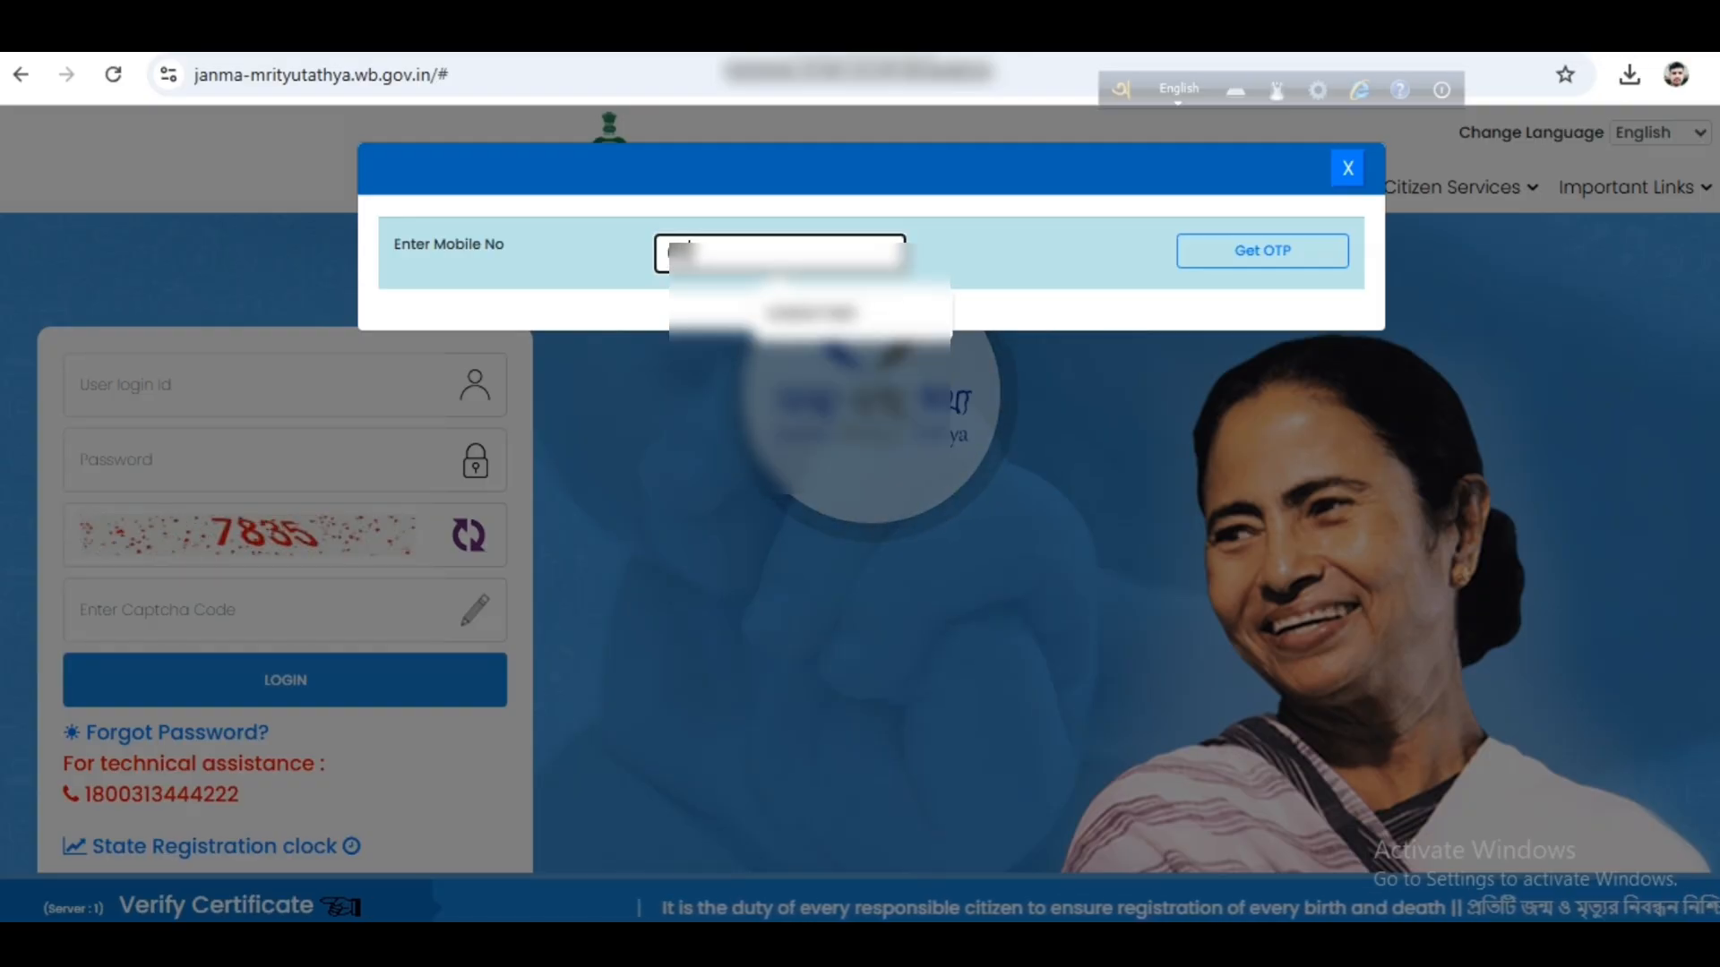
pyautogui.write('00000')
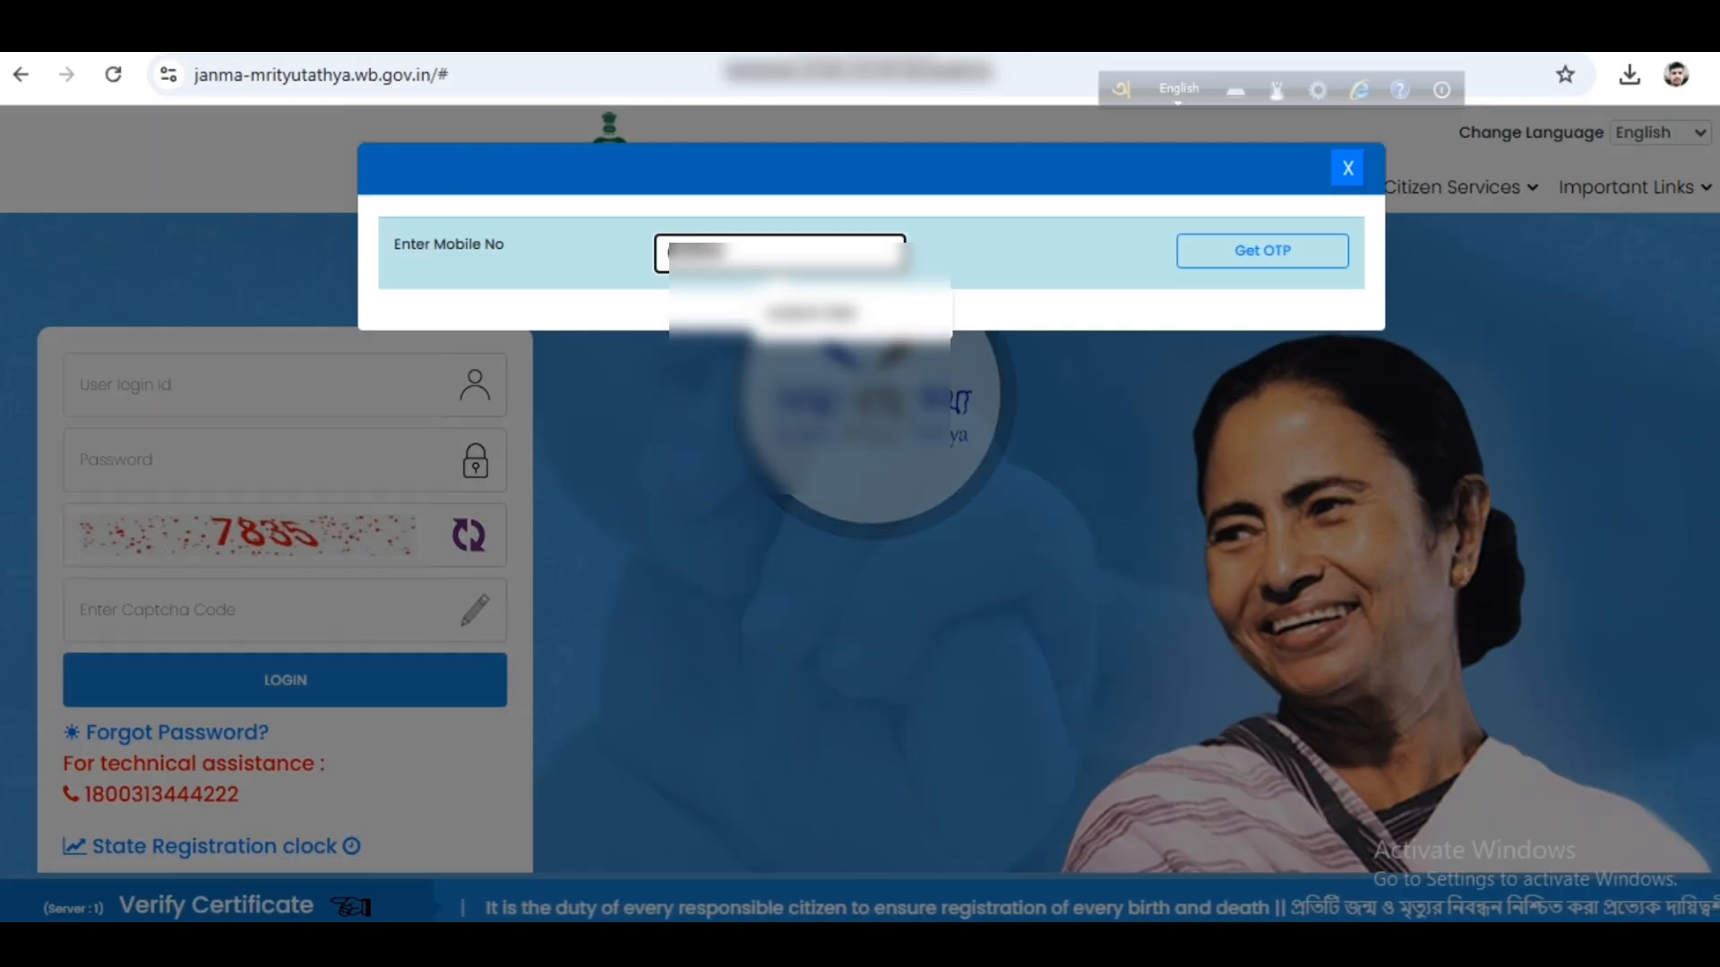
pyautogui.write('000')
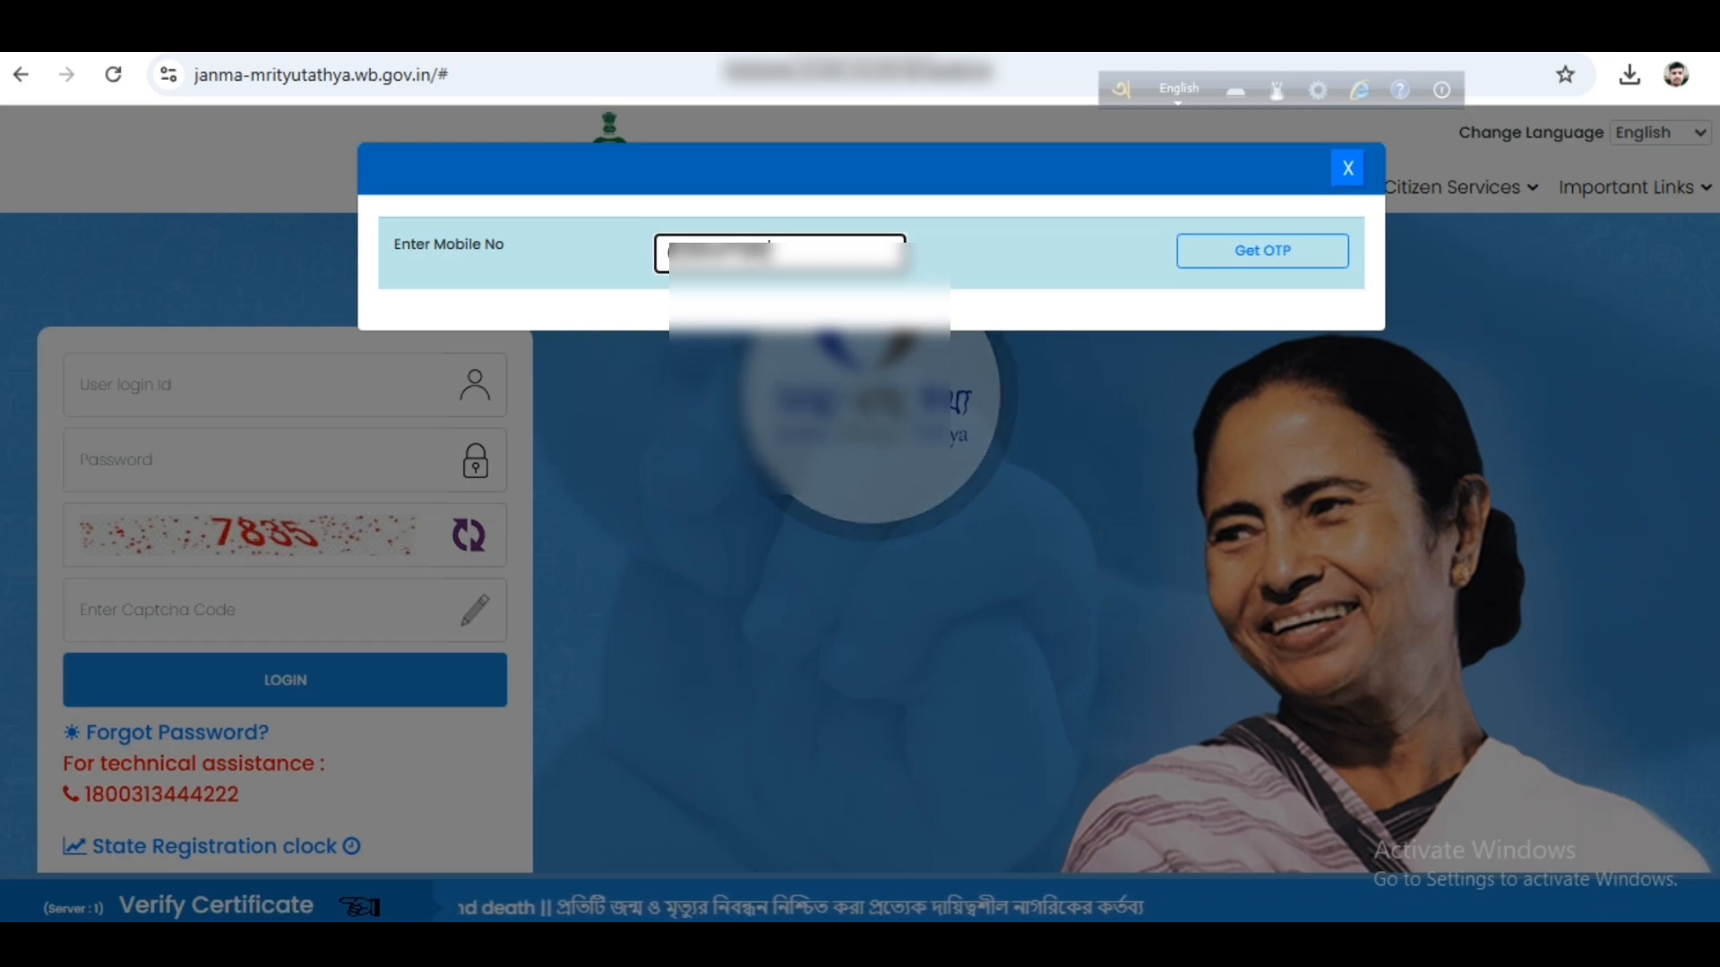
pyautogui.click(1263, 251)
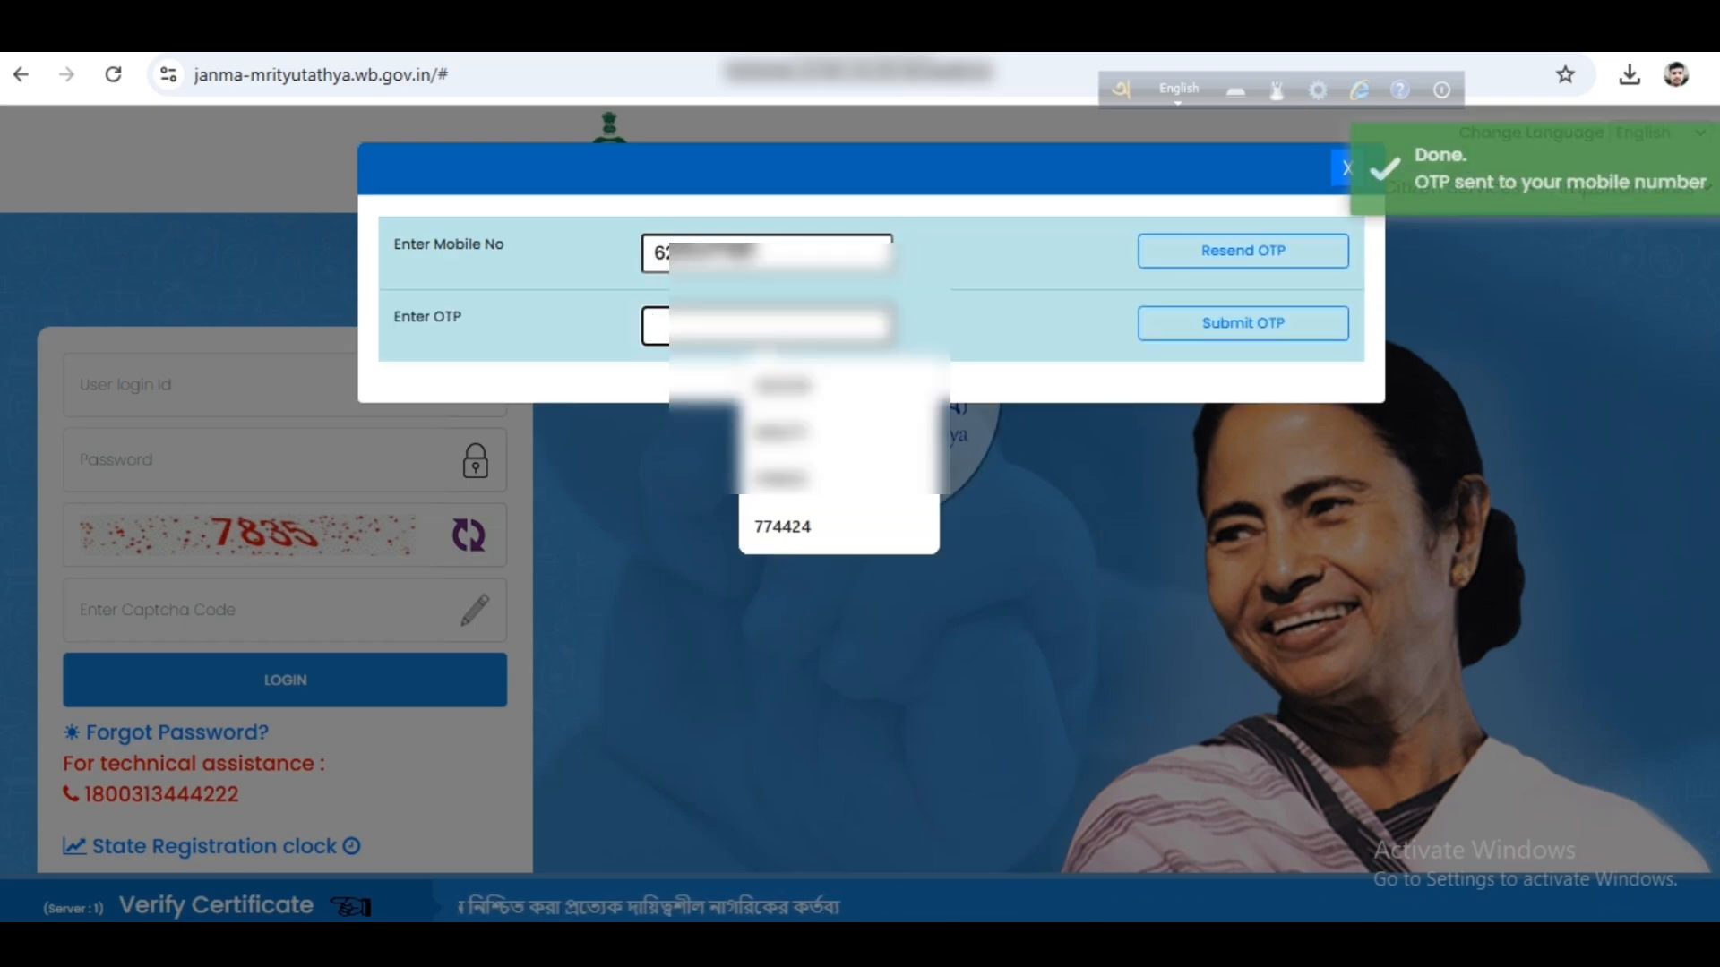
# Step: Enter the OTP received on the mobile number and submit it for verification
pyautogui.write('18')
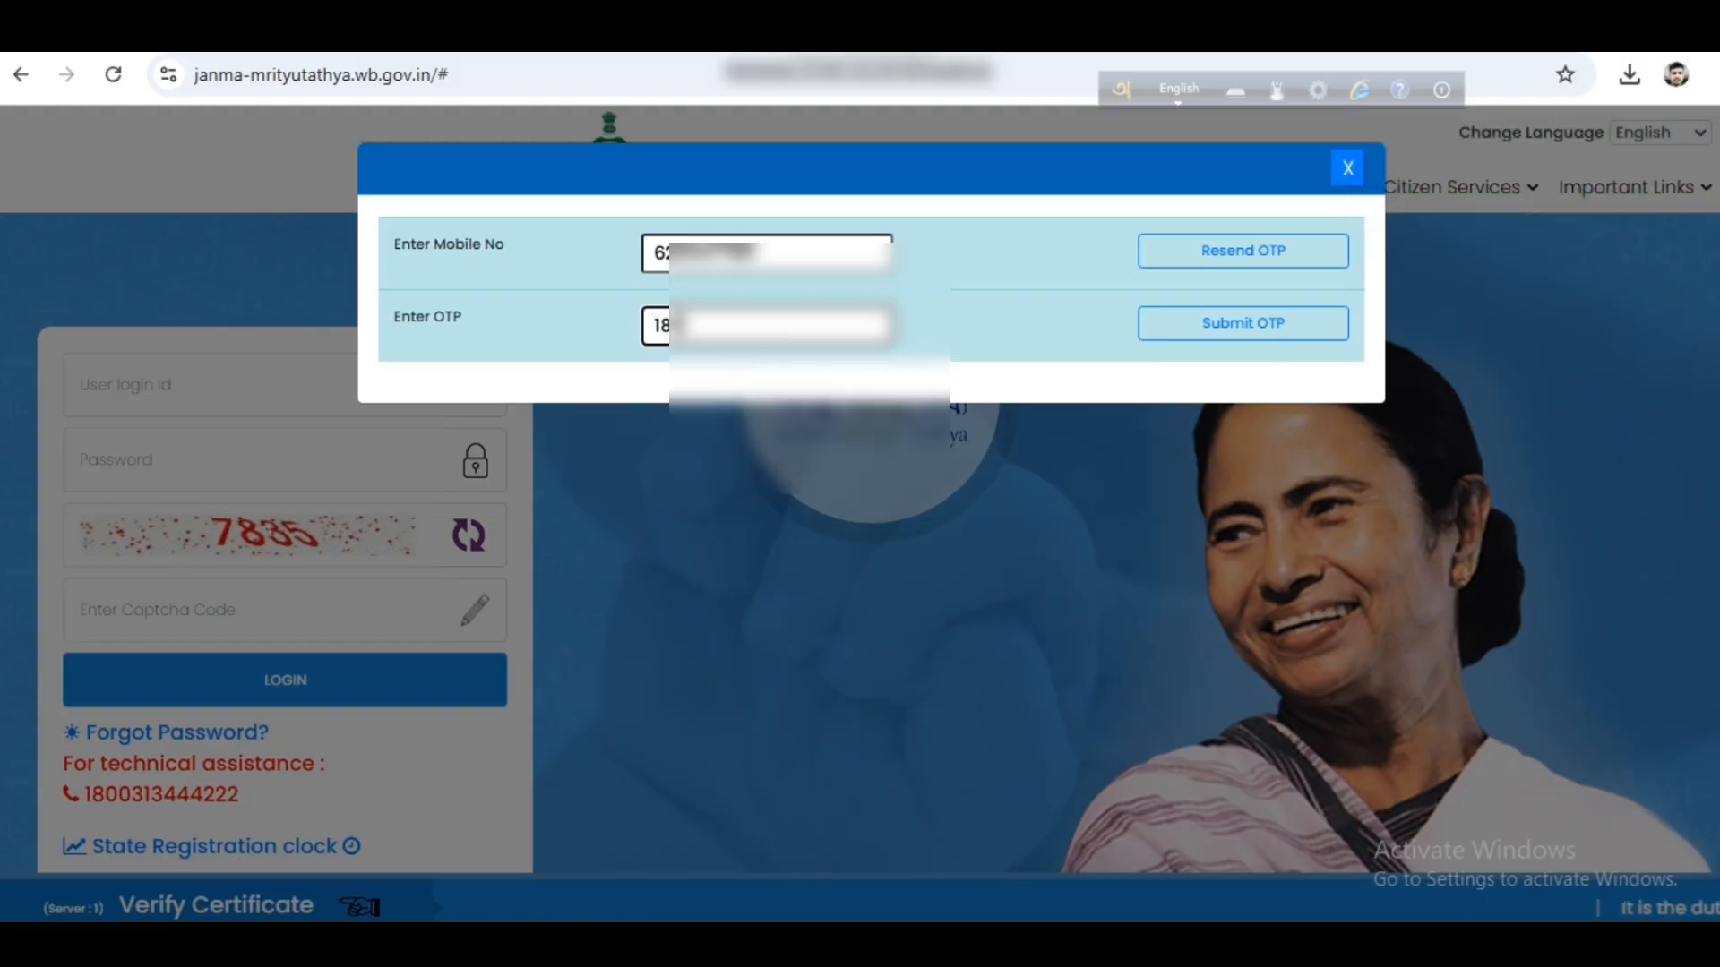
pyautogui.write('***')
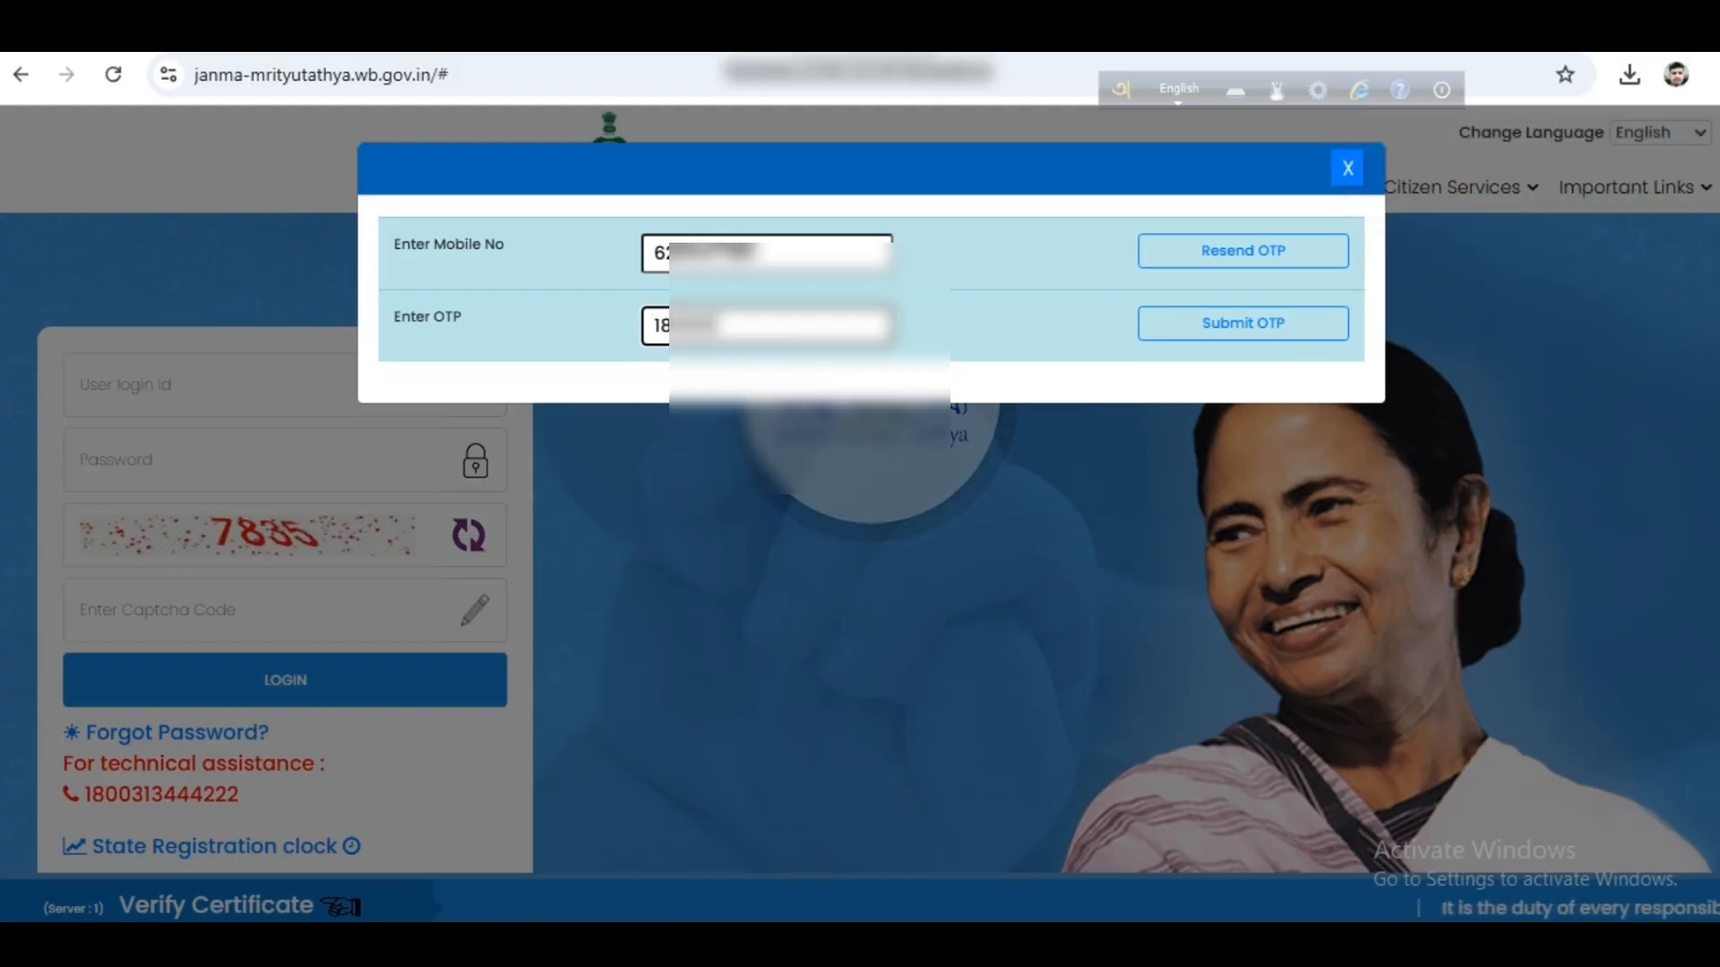
pyautogui.click(1243, 323)
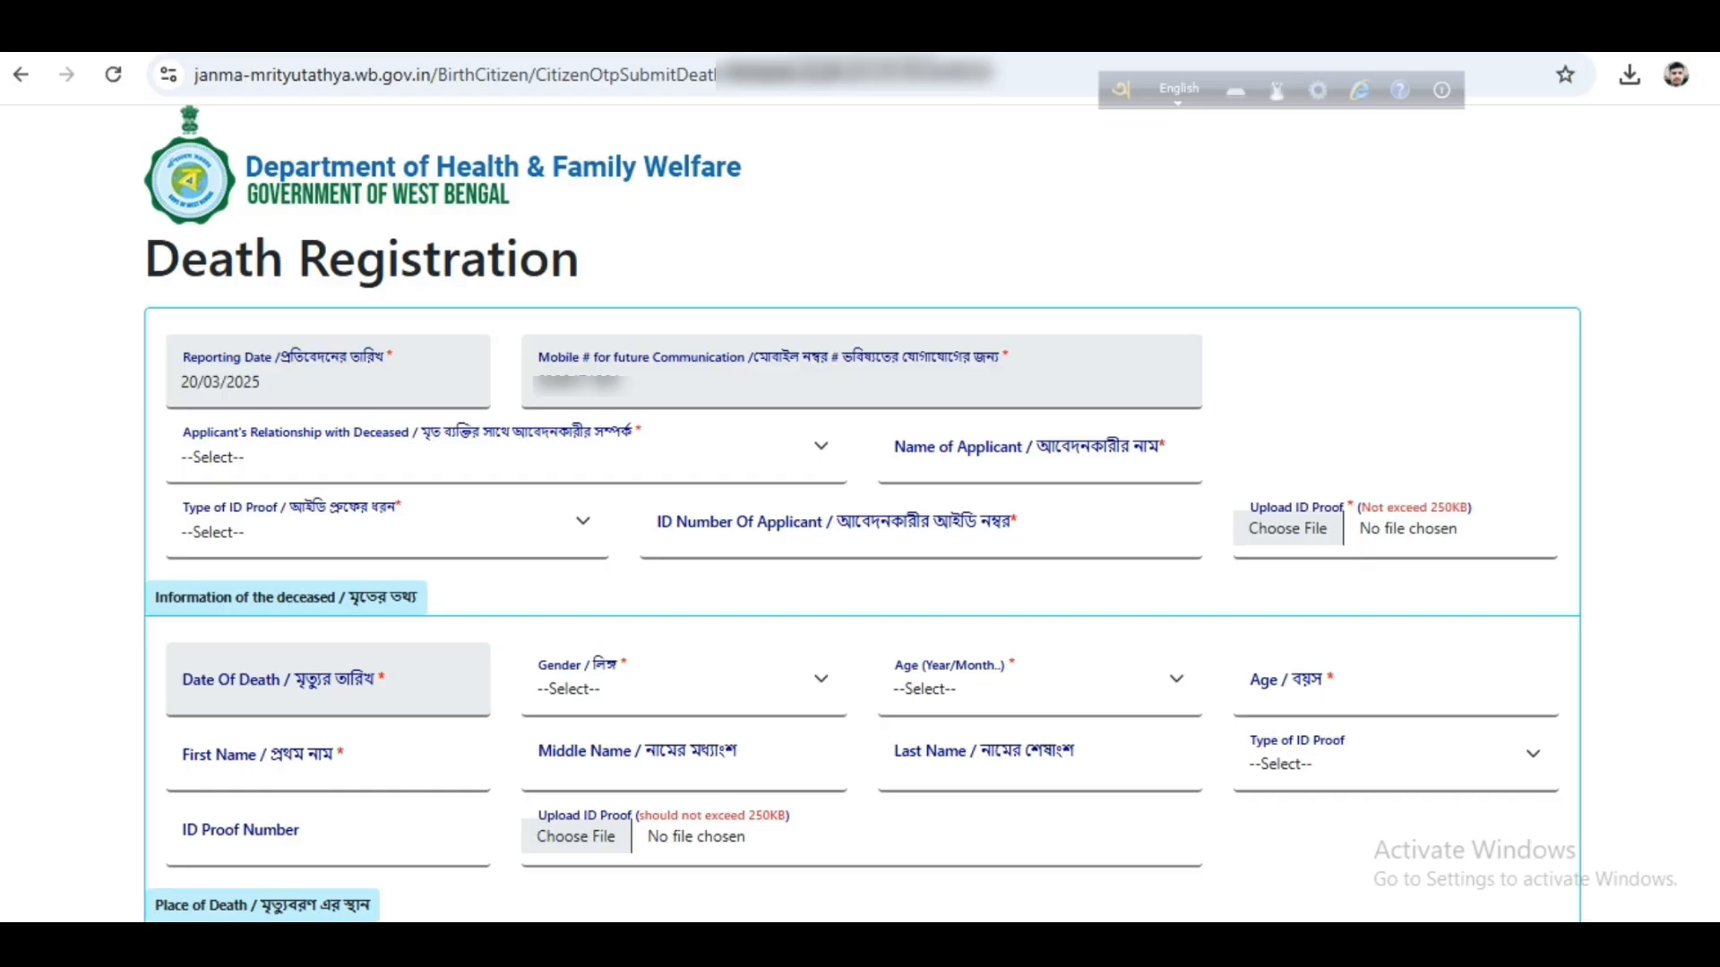
# Step: Set the applicant's relationship with the deceased to Mother
pyautogui.click(506, 447)
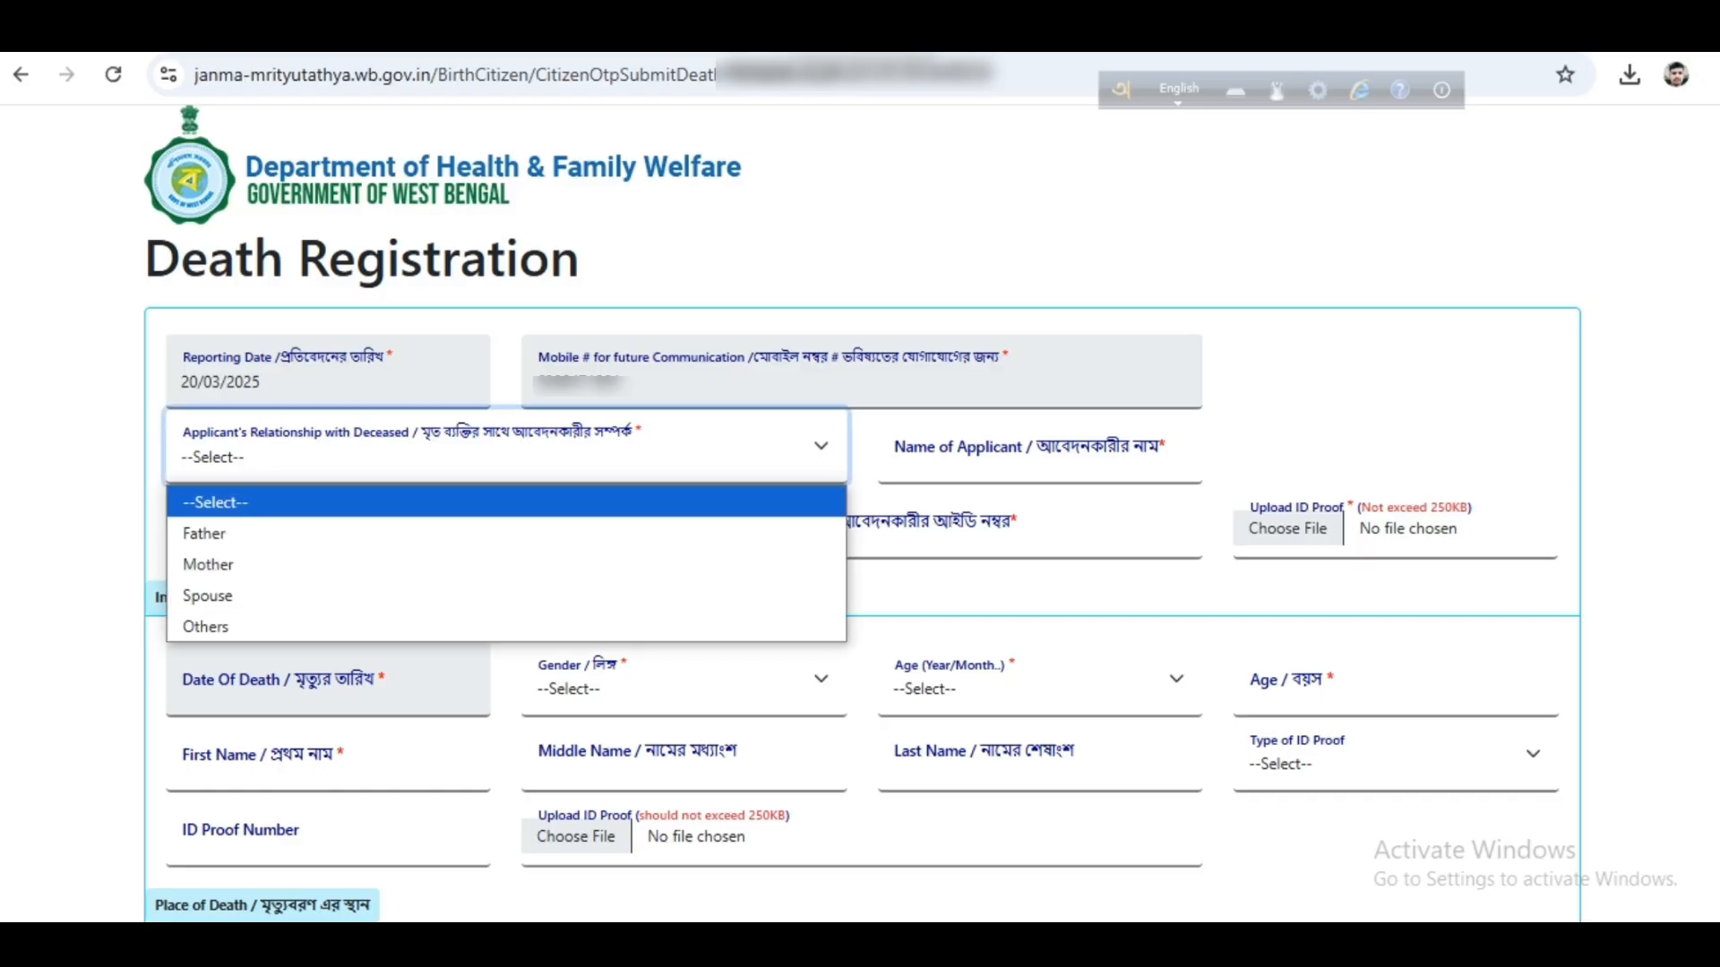
pyautogui.press('Down')
pyautogui.press('Down')
pyautogui.press('Return')
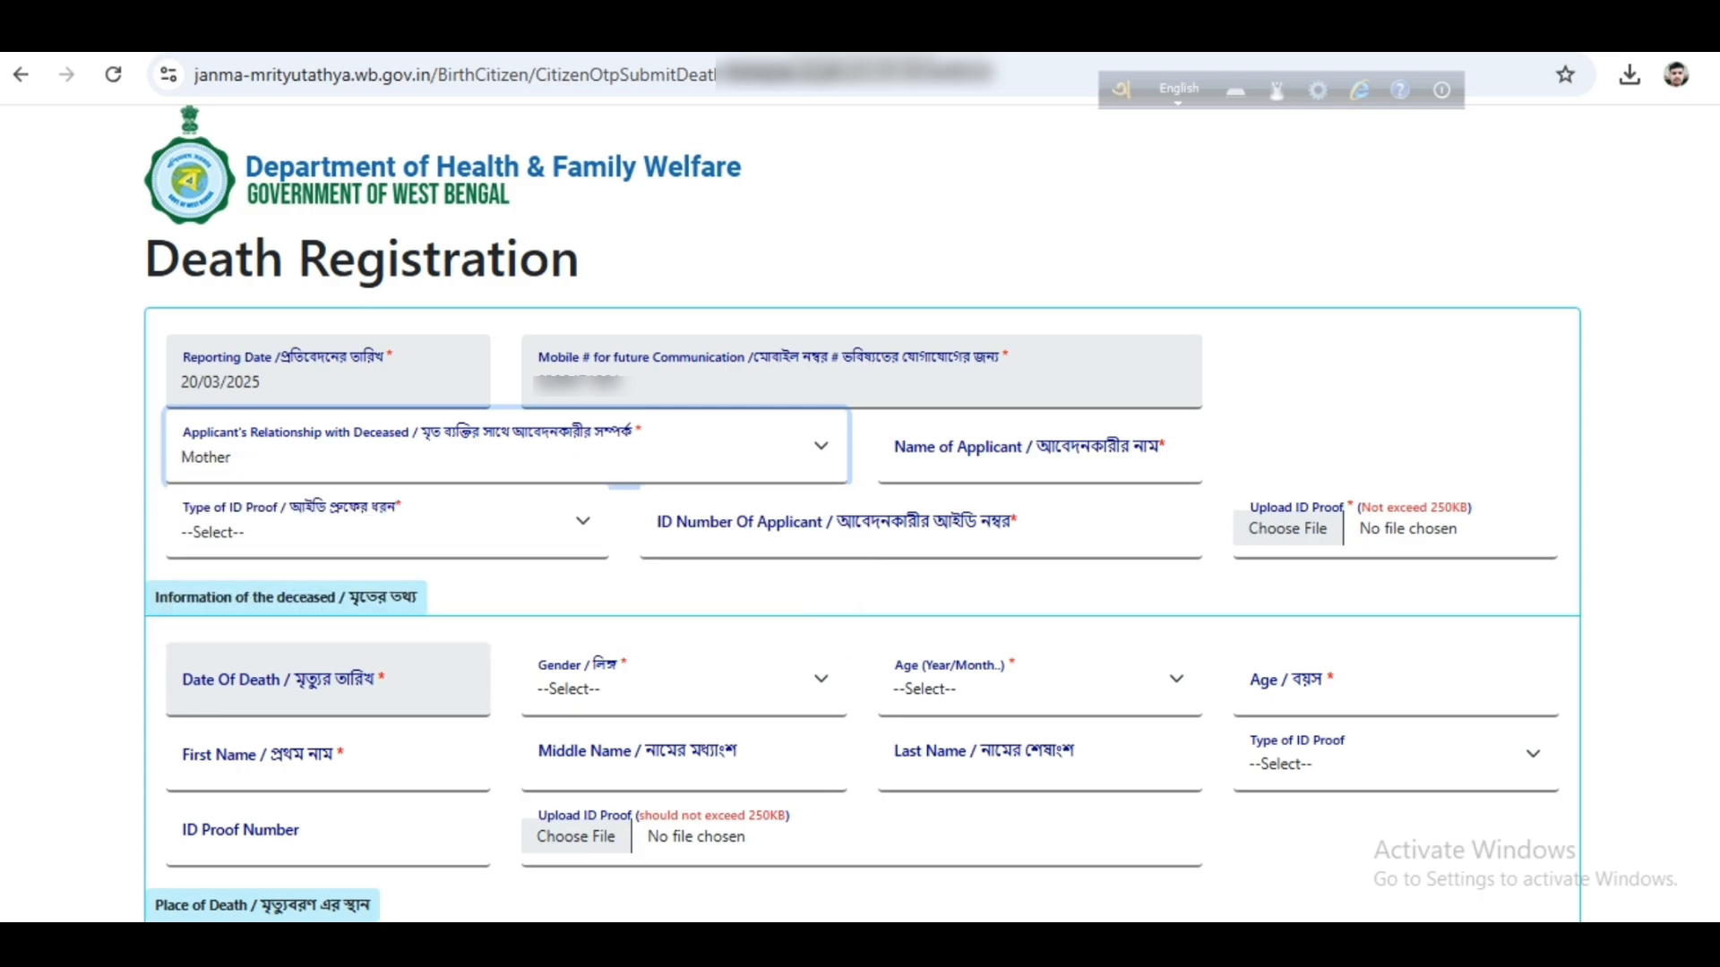
# Step: Fill in the applicant's full name and choose Aadhaar as the applicant's type of ID proof
pyautogui.click(1039, 447)
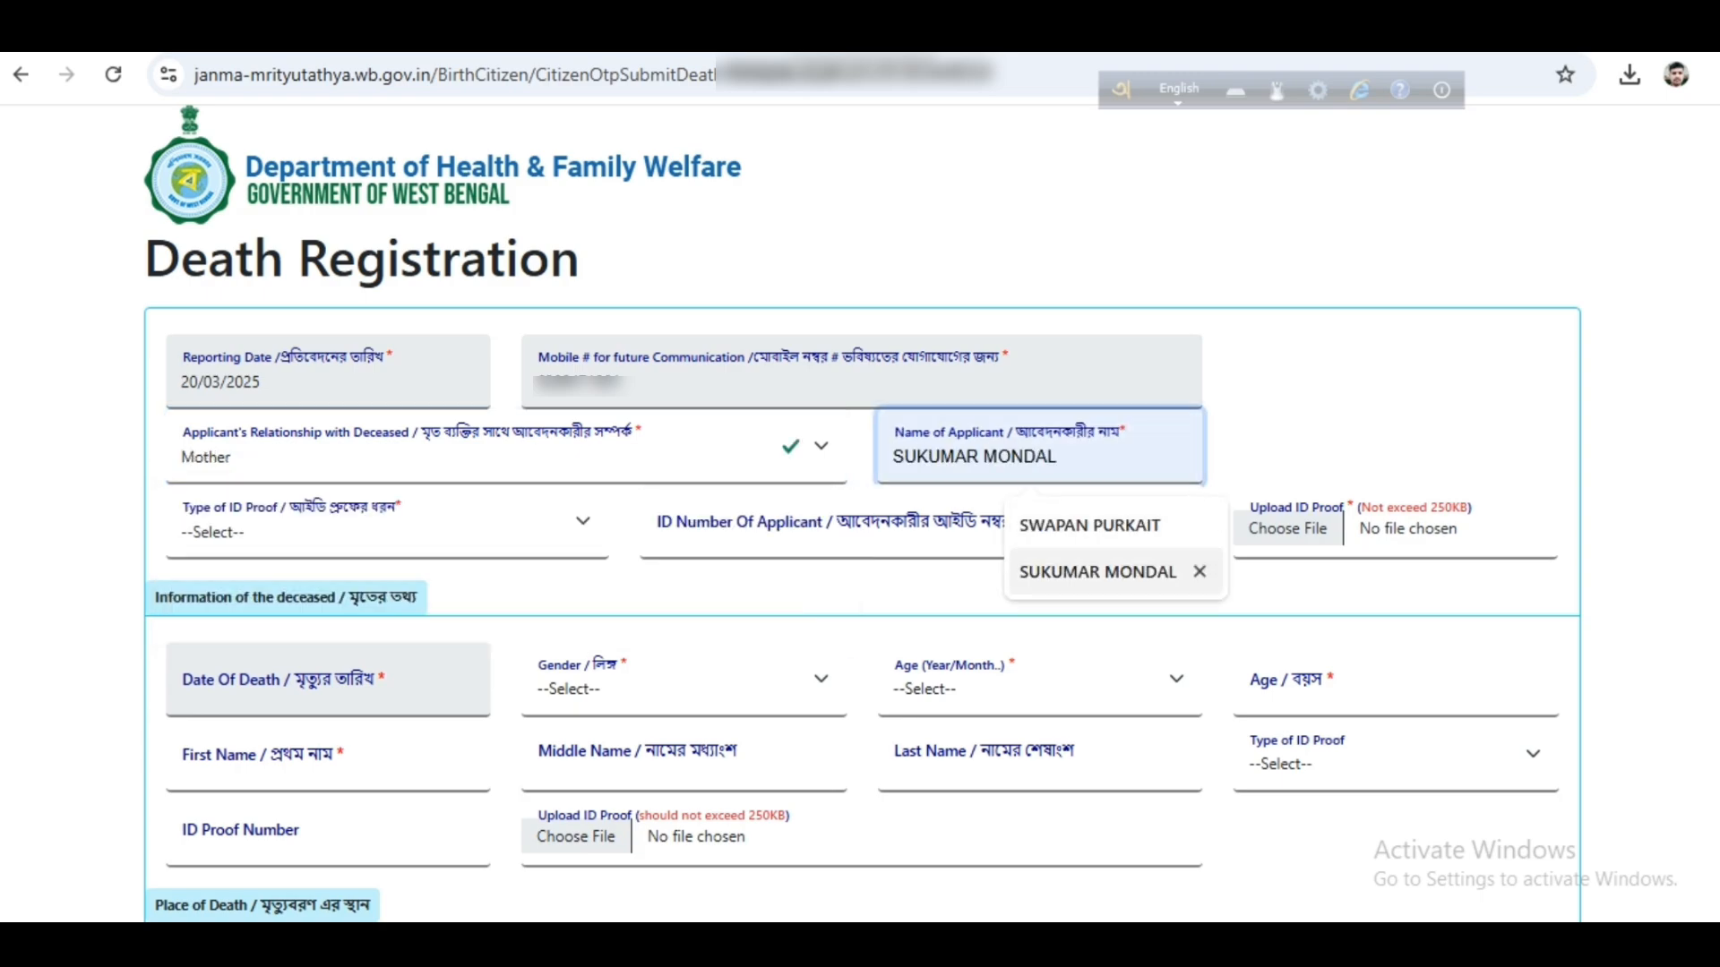
pyautogui.click(1097, 572)
pyautogui.press('Tab')
pyautogui.hotkey('alt', 'Down')
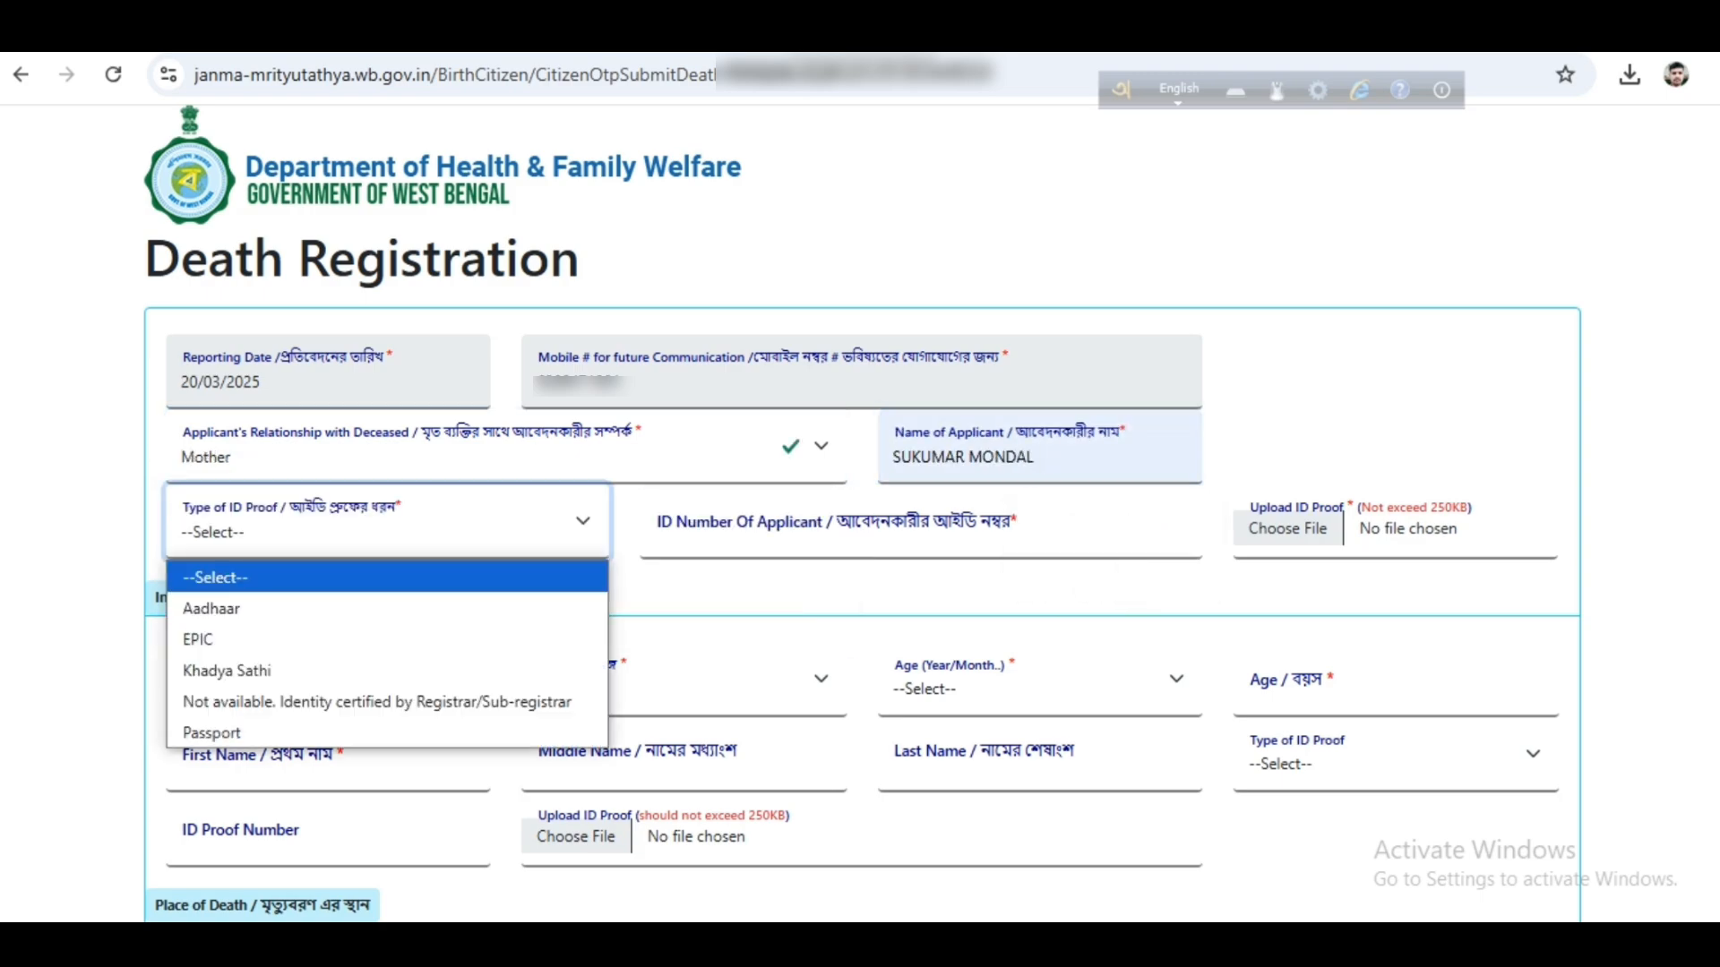
pyautogui.press('Down')
pyautogui.press('Return')
pyautogui.press('Tab')
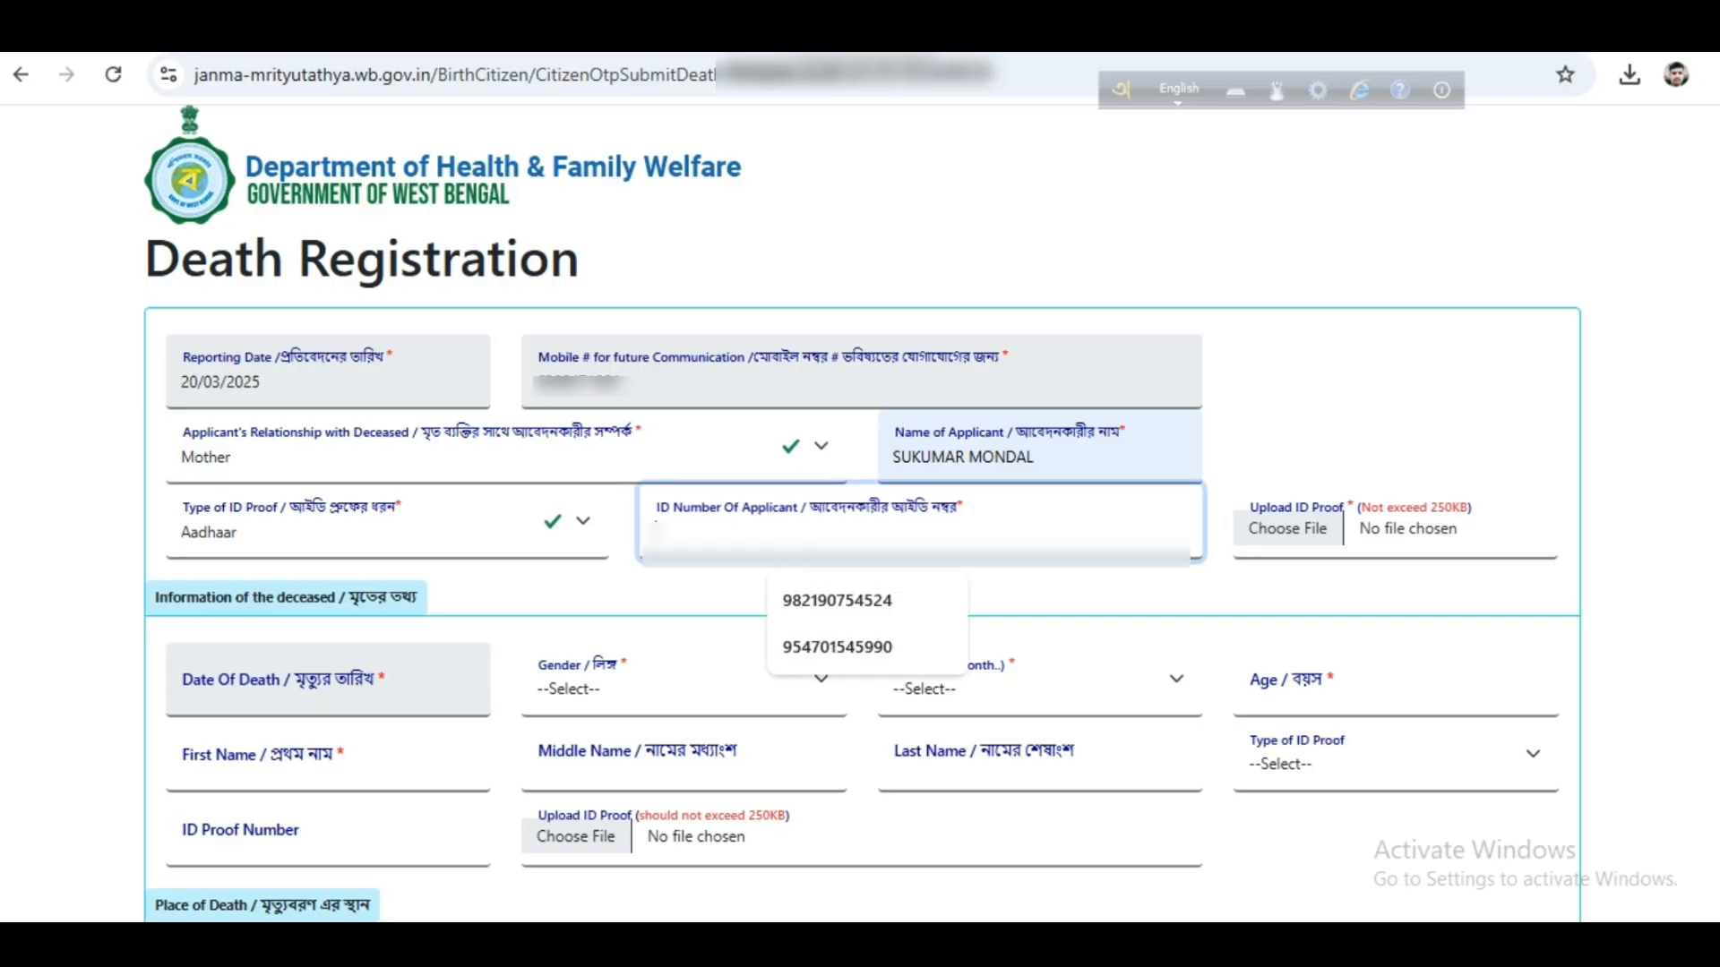
# Step: Fill in the applicant's ID number and upload the applicant's Aadhaar card JPEG from Downloads as the ID proof
pyautogui.press('Down')
pyautogui.press('Down')
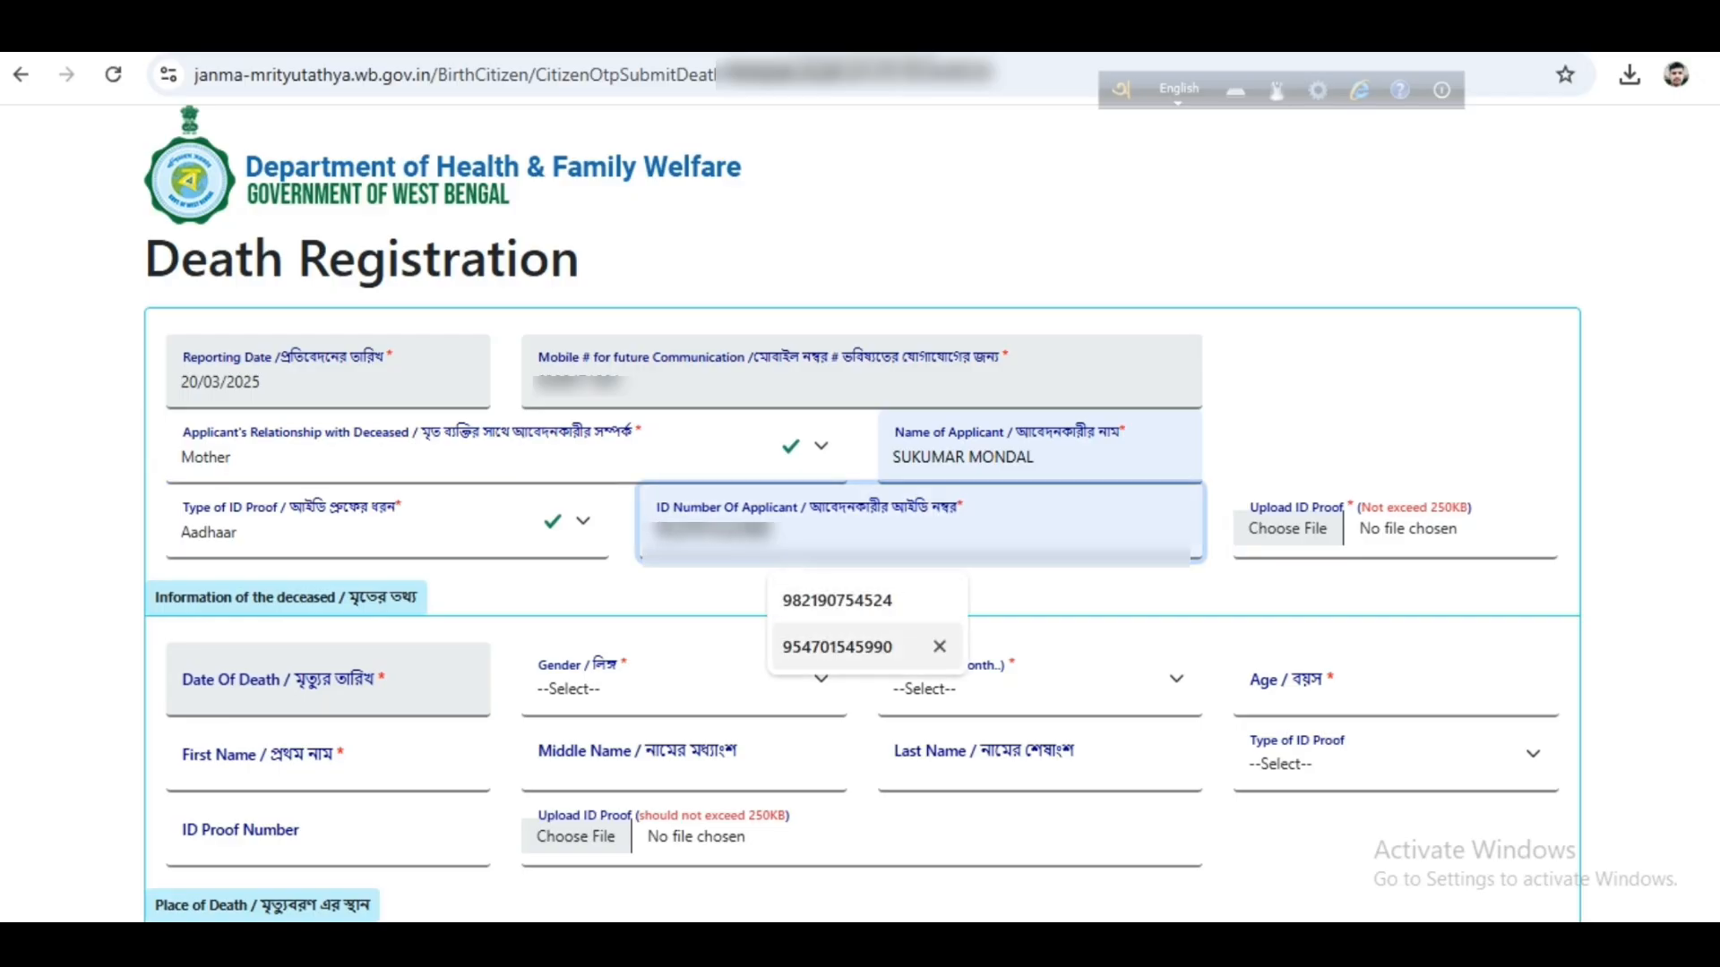
pyautogui.press('Return')
pyautogui.click(1288, 529)
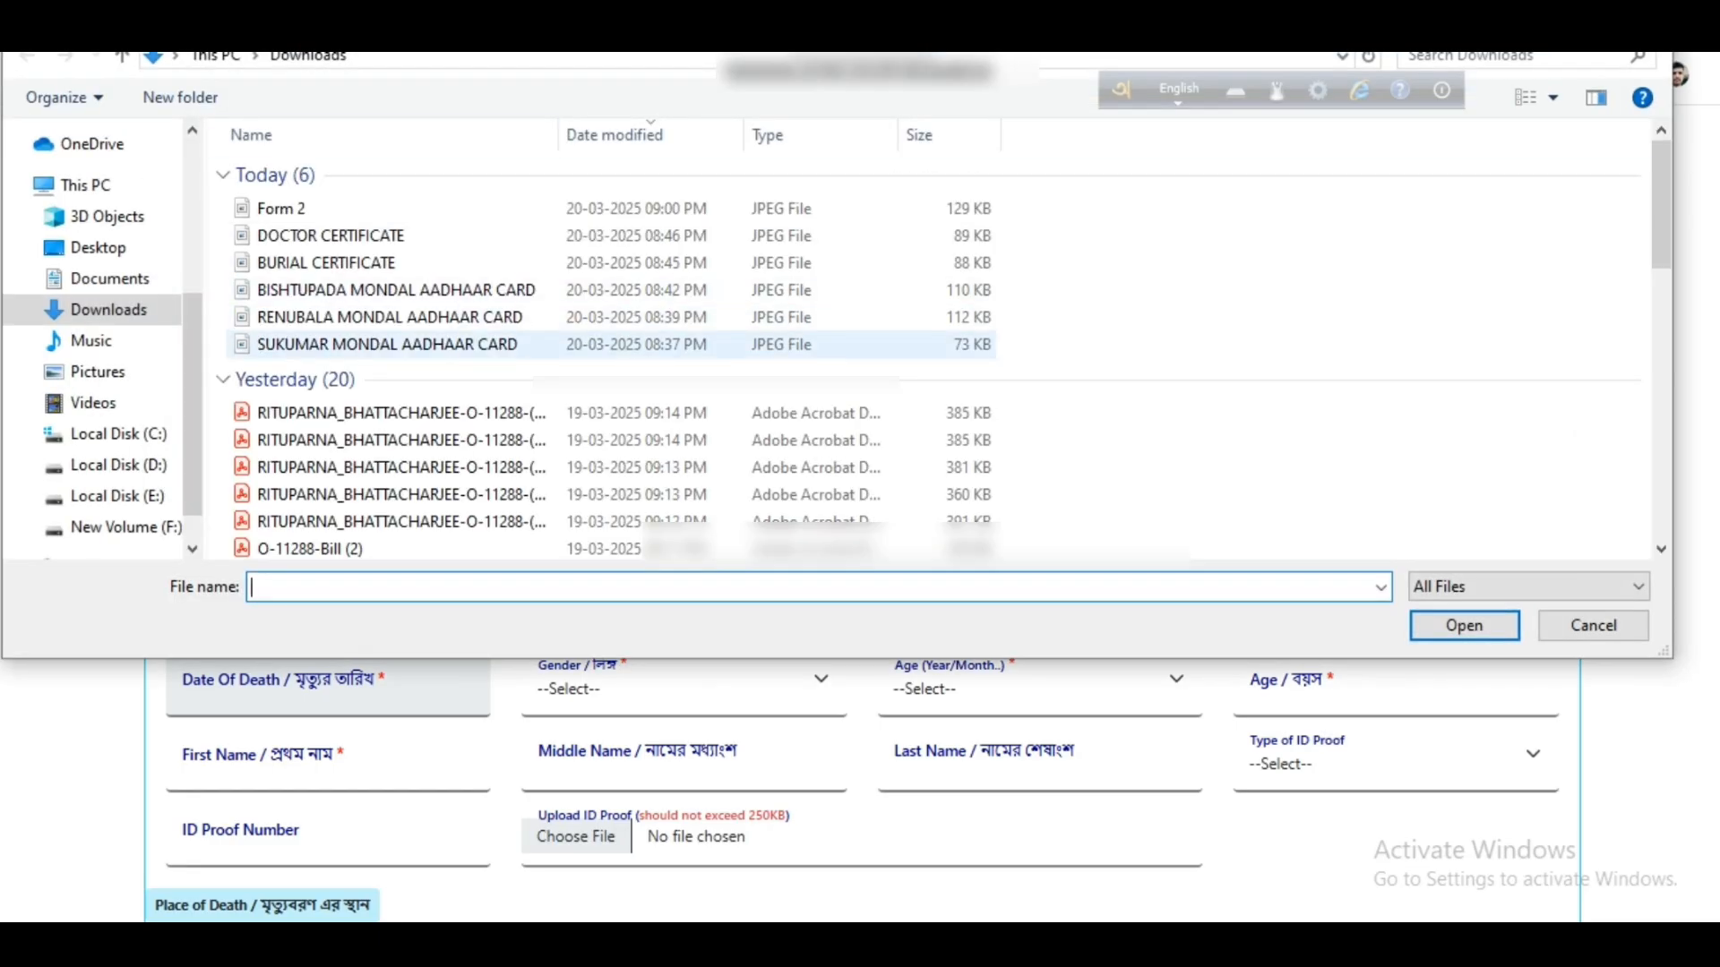
pyautogui.doubleClick(387, 344)
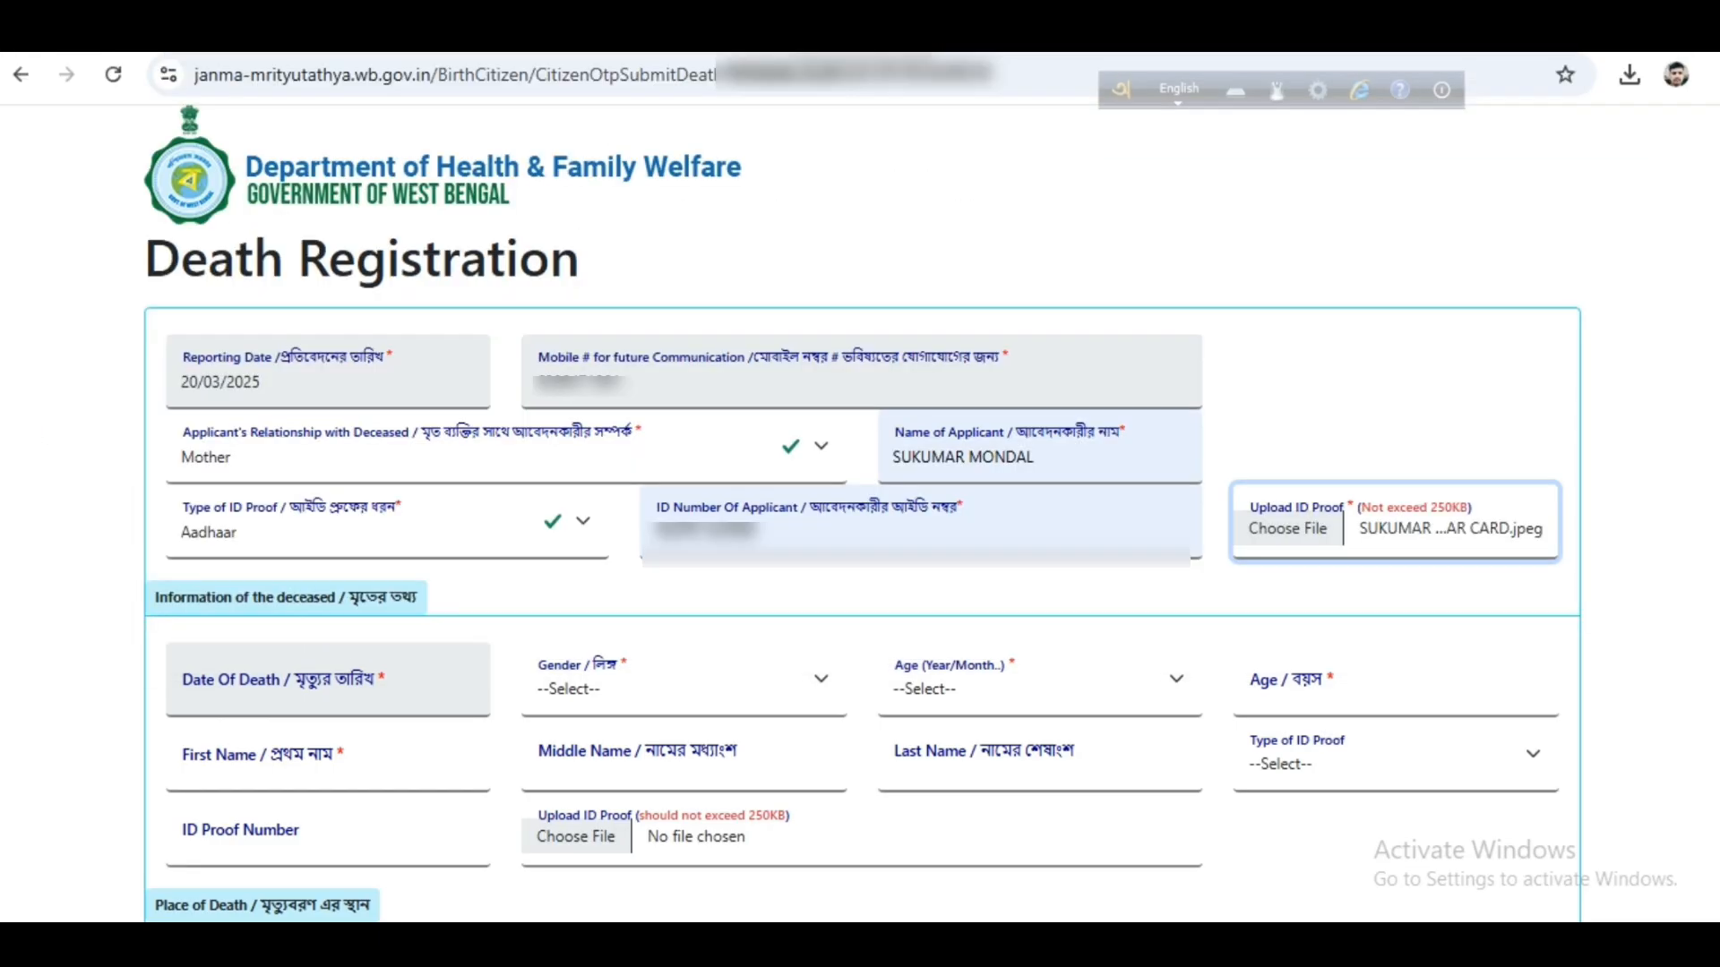
# Step: In the deceased's information, set the date of death to 03/03/2025, the gender to Female and the age unit to Years
pyautogui.scroll(-3, 418, 339)
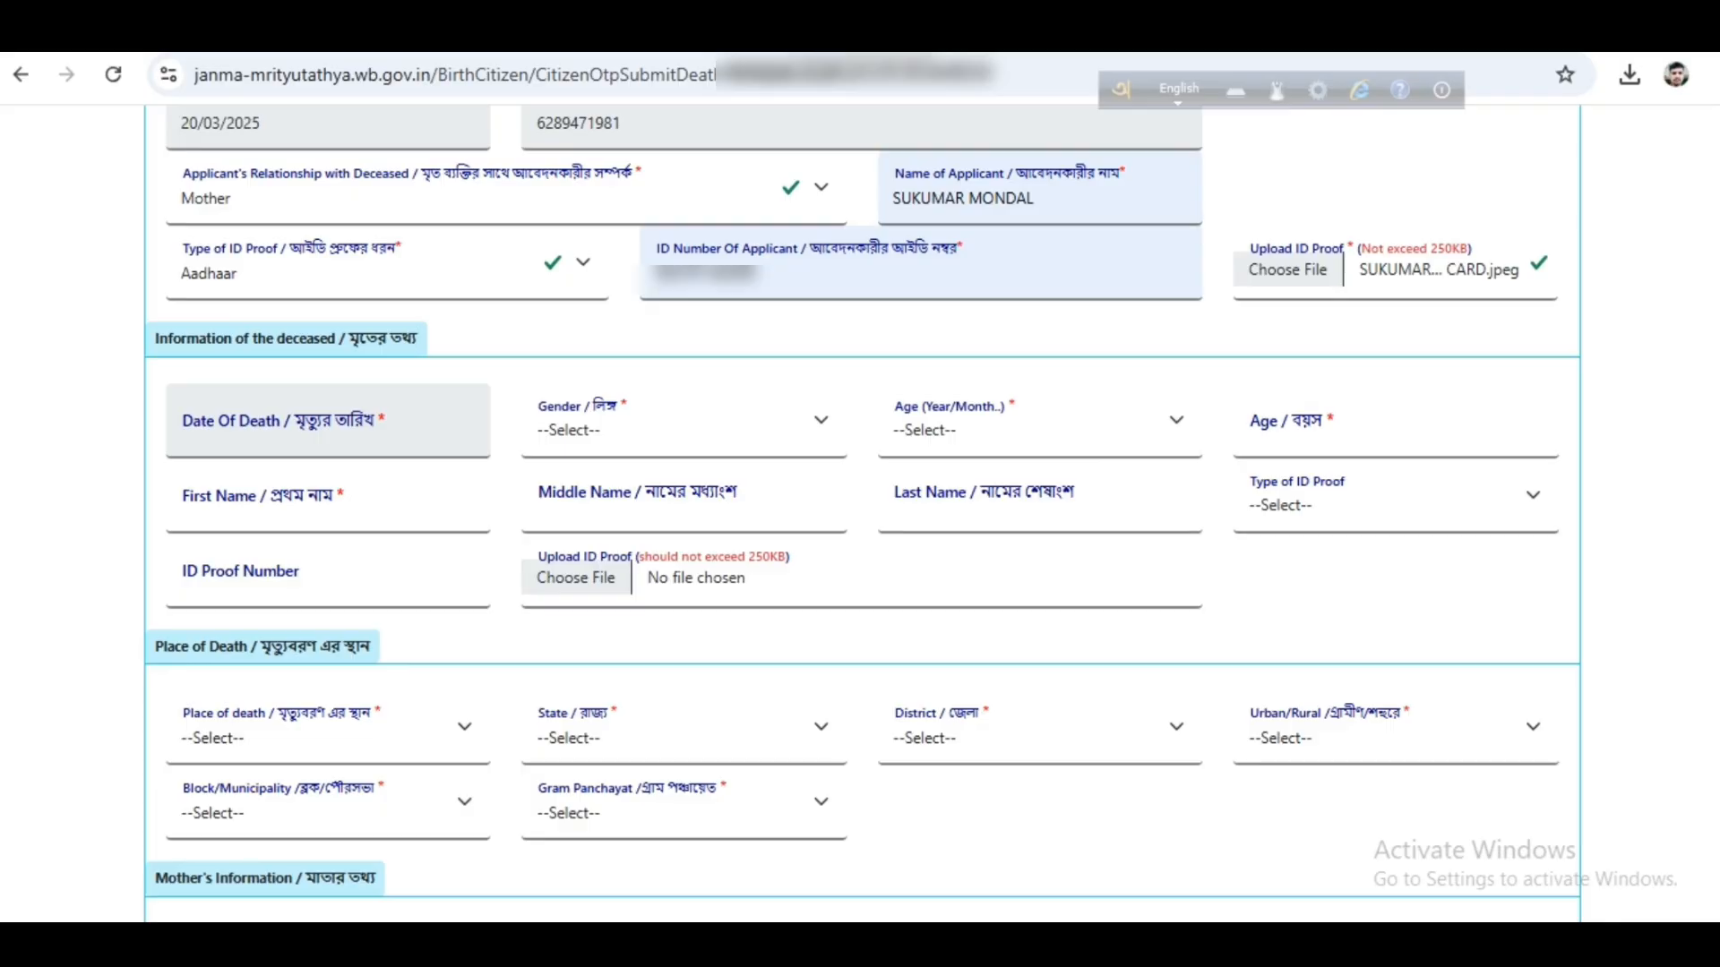
pyautogui.click(309, 423)
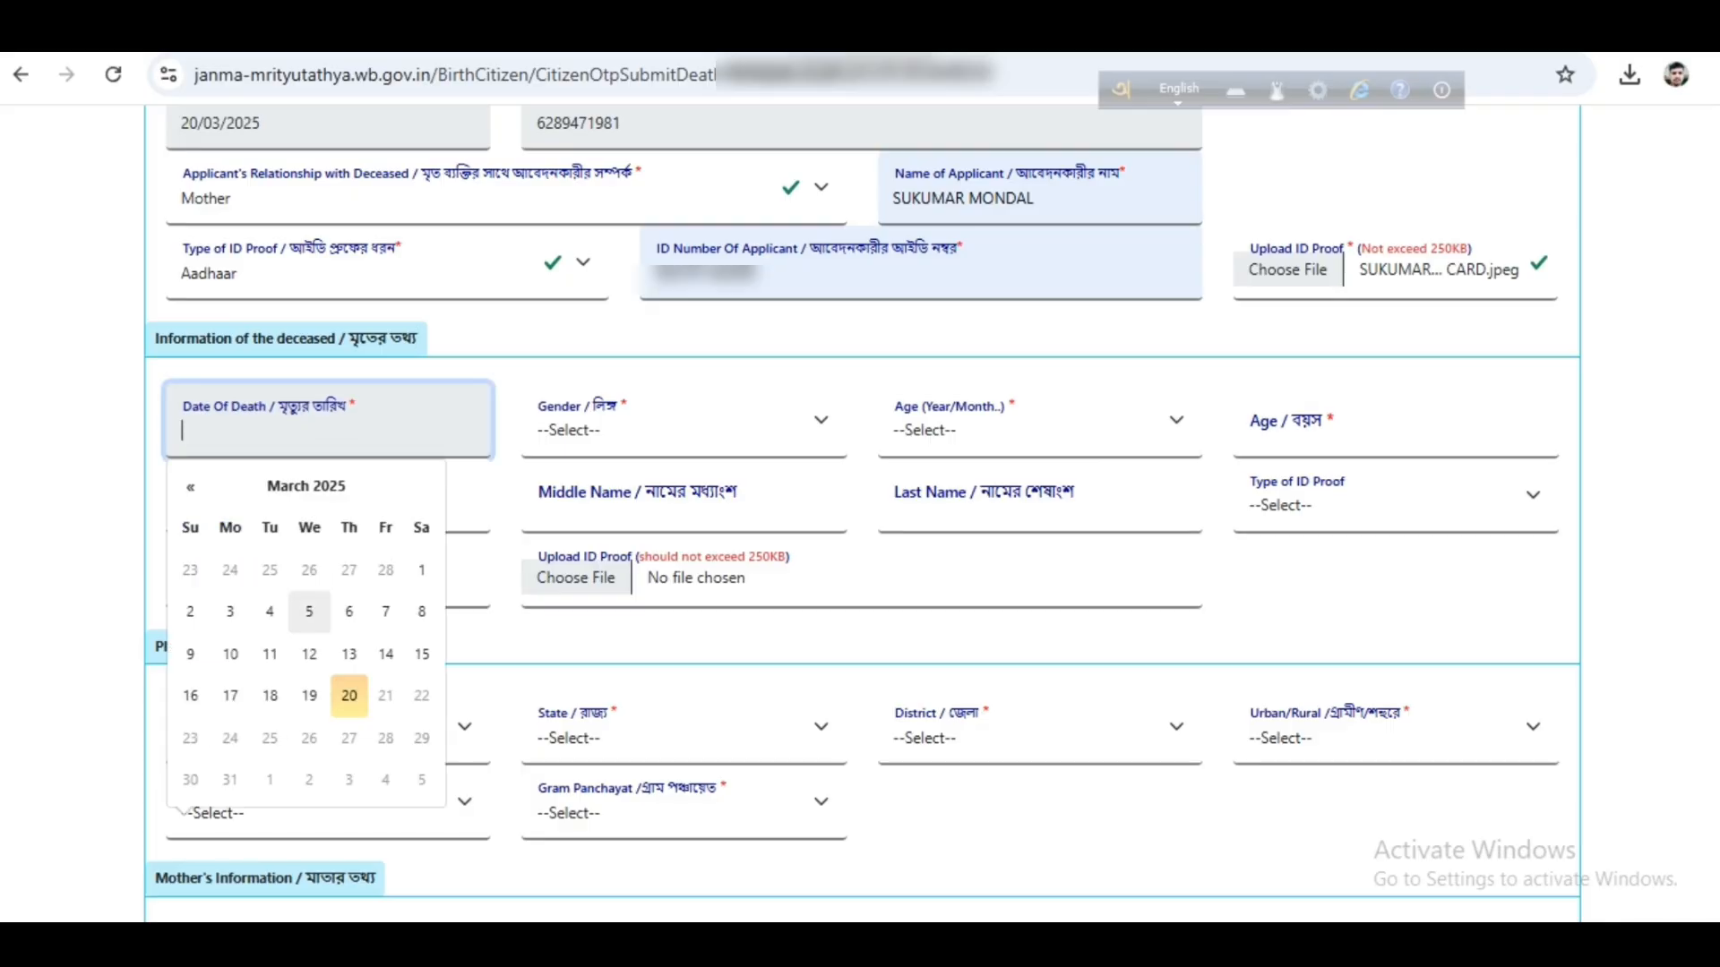
pyautogui.click(230, 612)
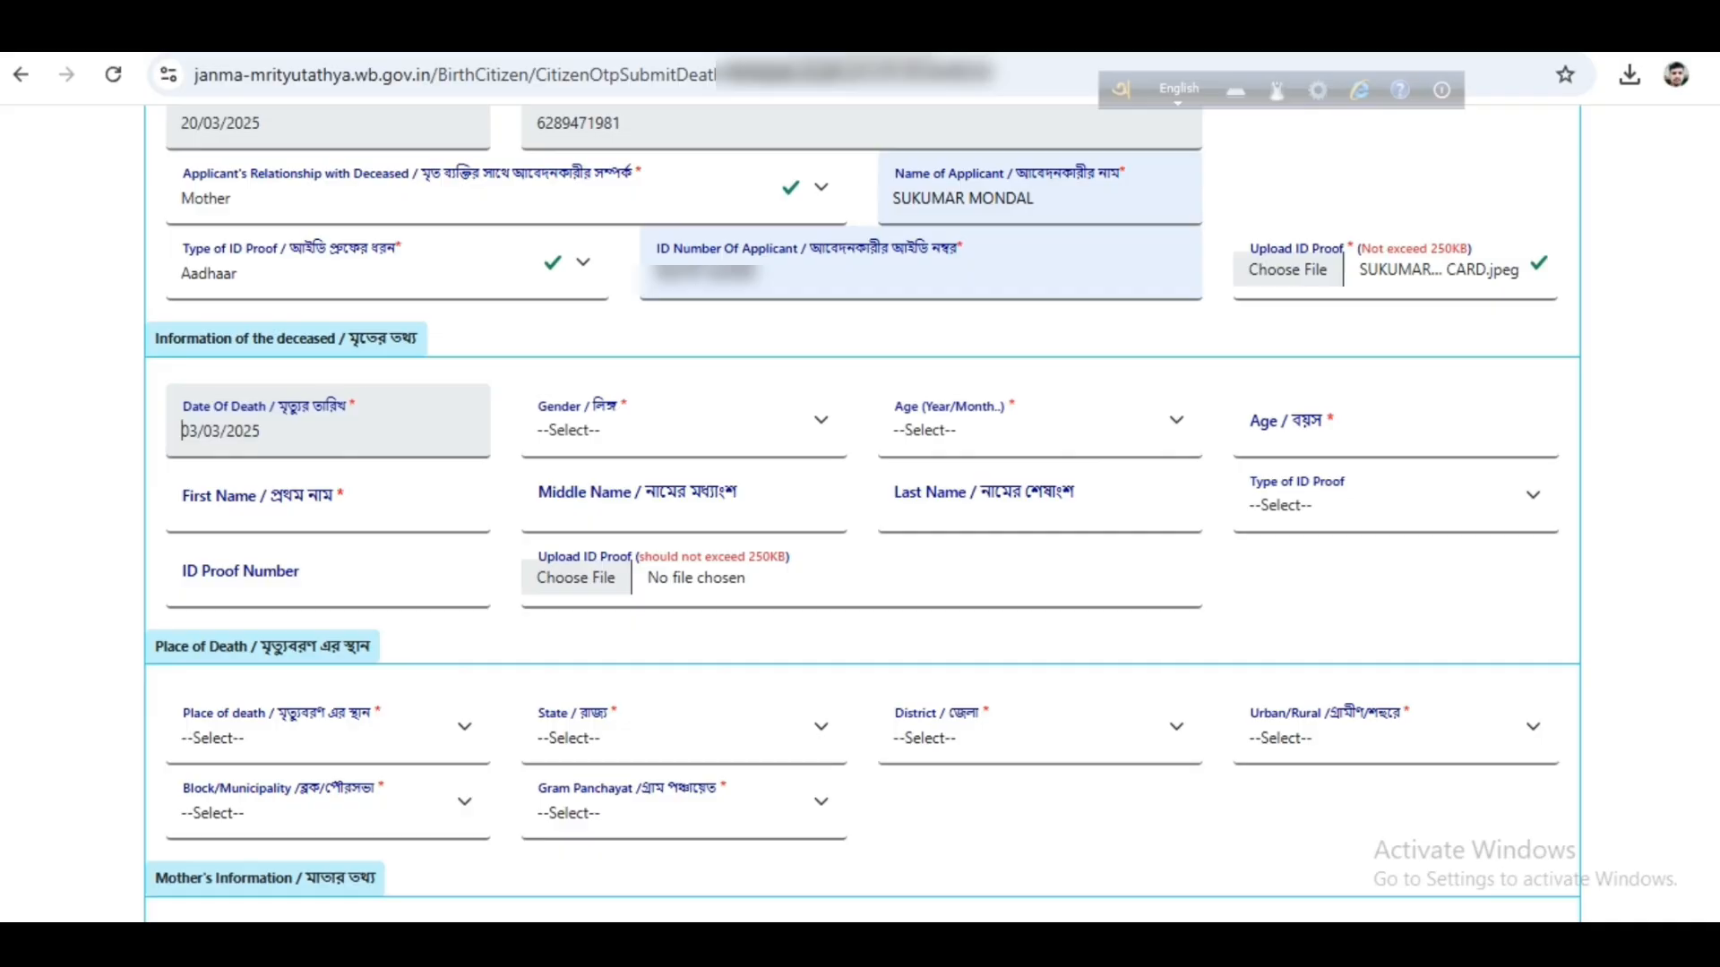
pyautogui.click(683, 426)
pyautogui.click(627, 508)
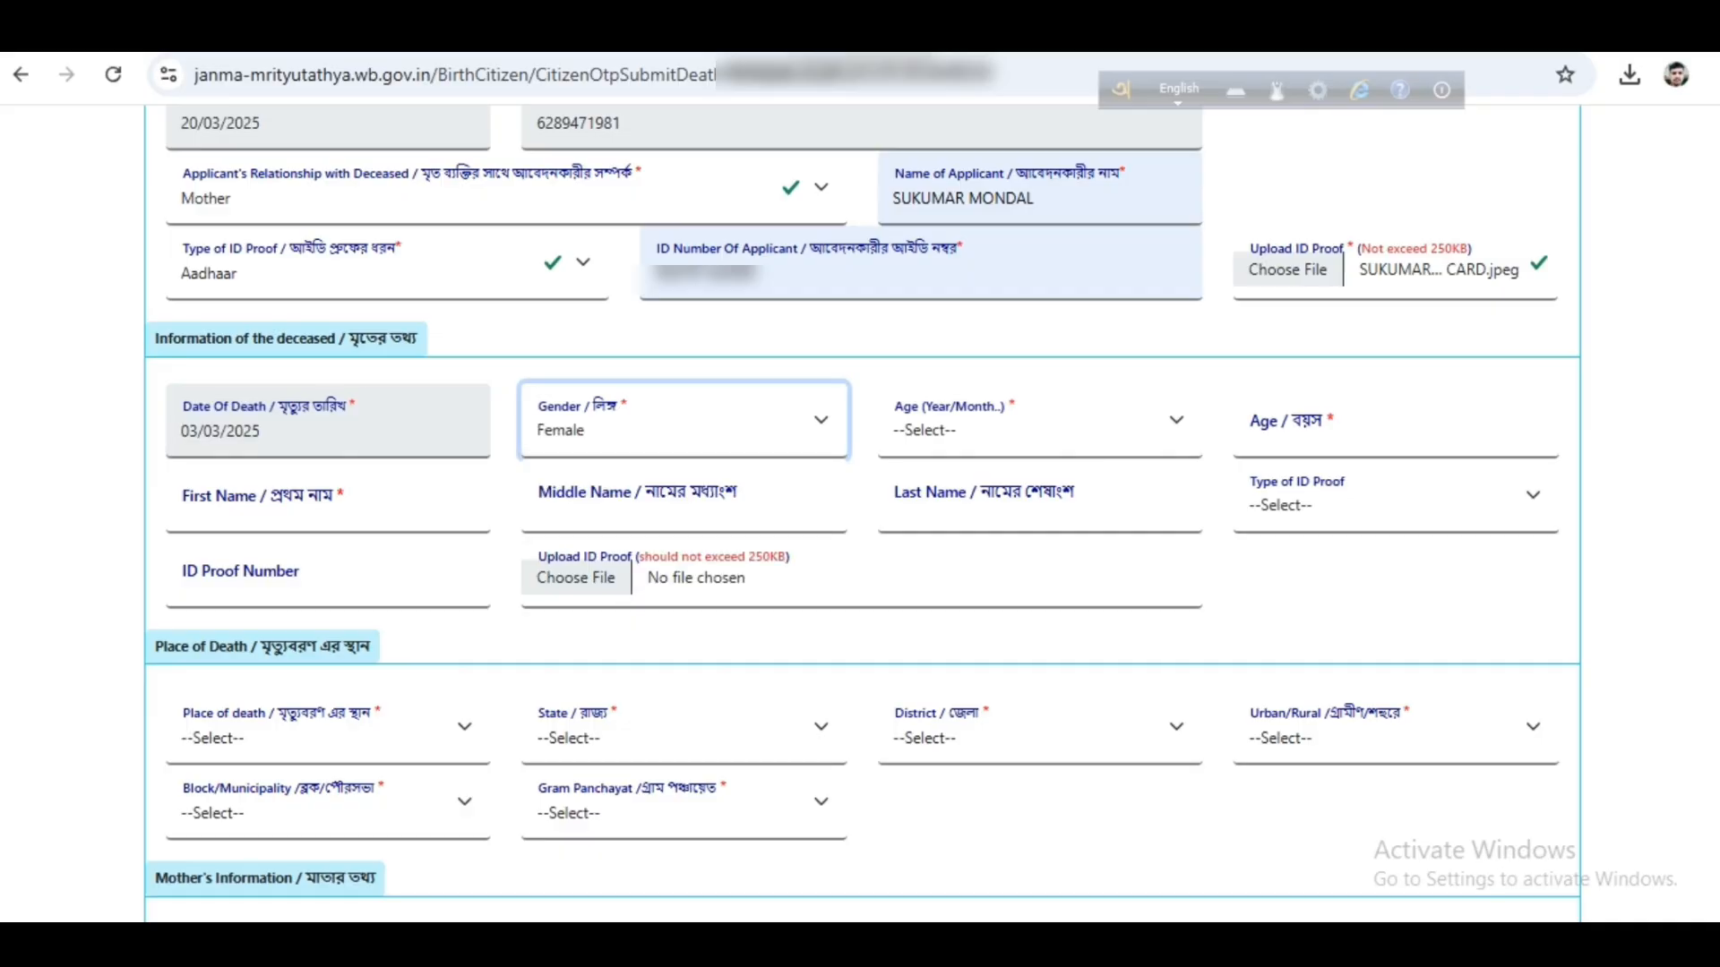
pyautogui.click(1039, 421)
pyautogui.click(923, 600)
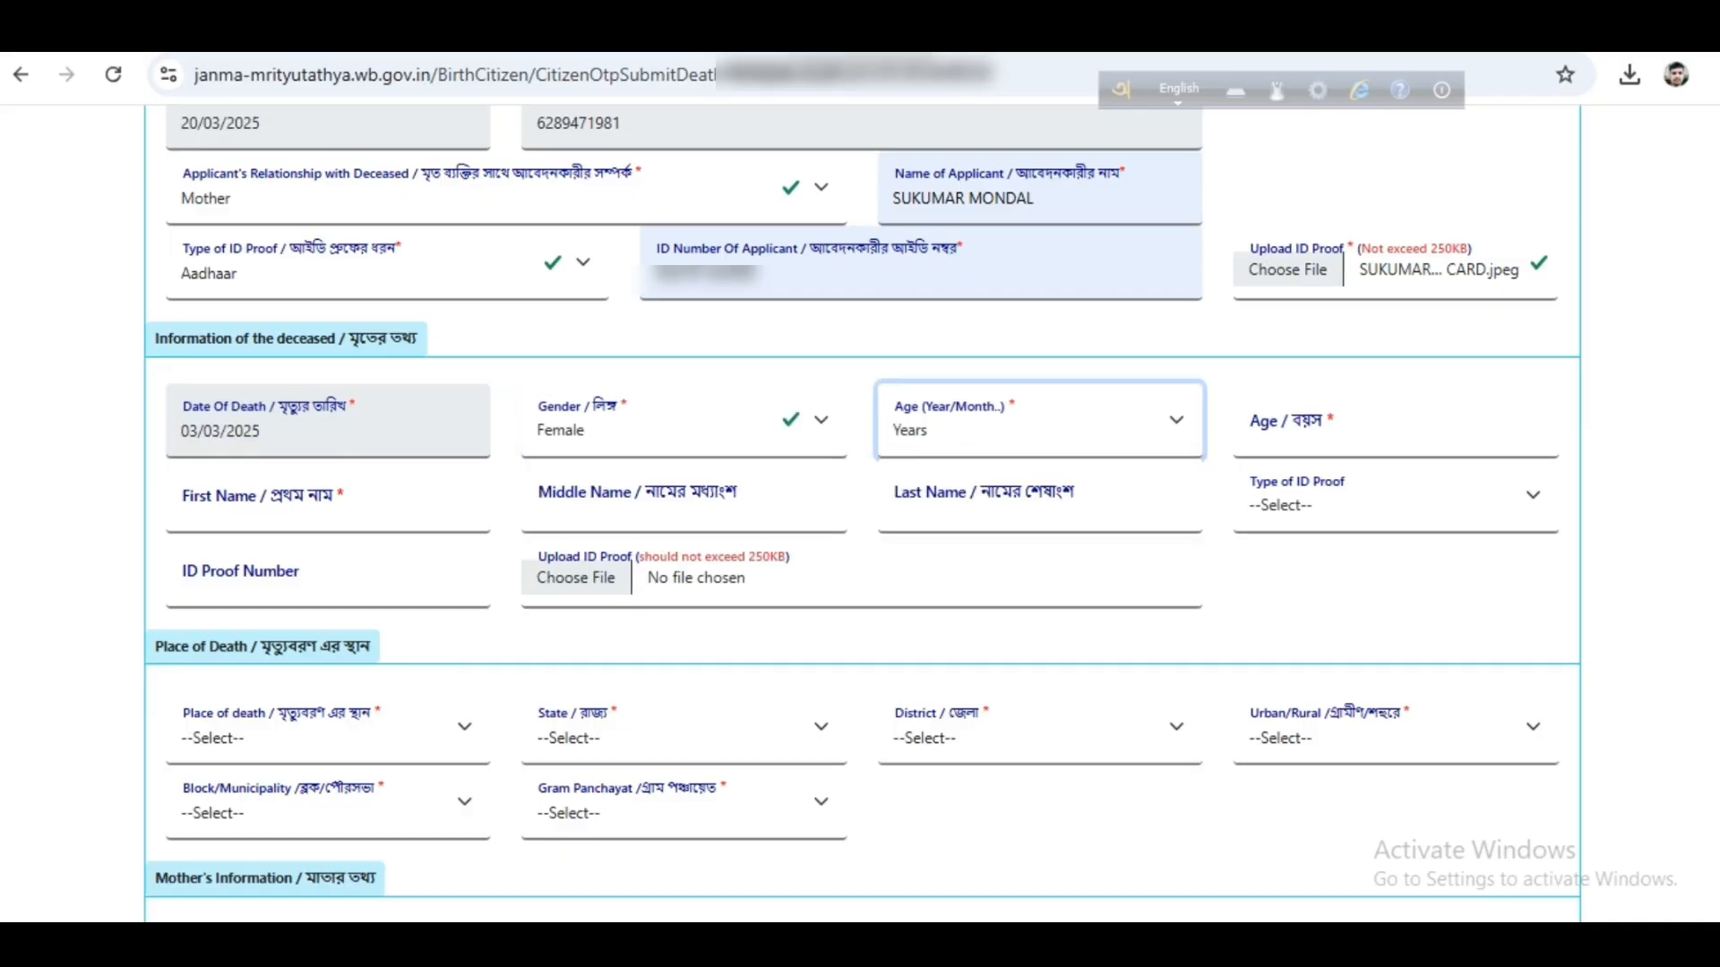
# Step: Set the deceased's age to 65 and fill in the deceased's first and last names
pyautogui.click(1394, 425)
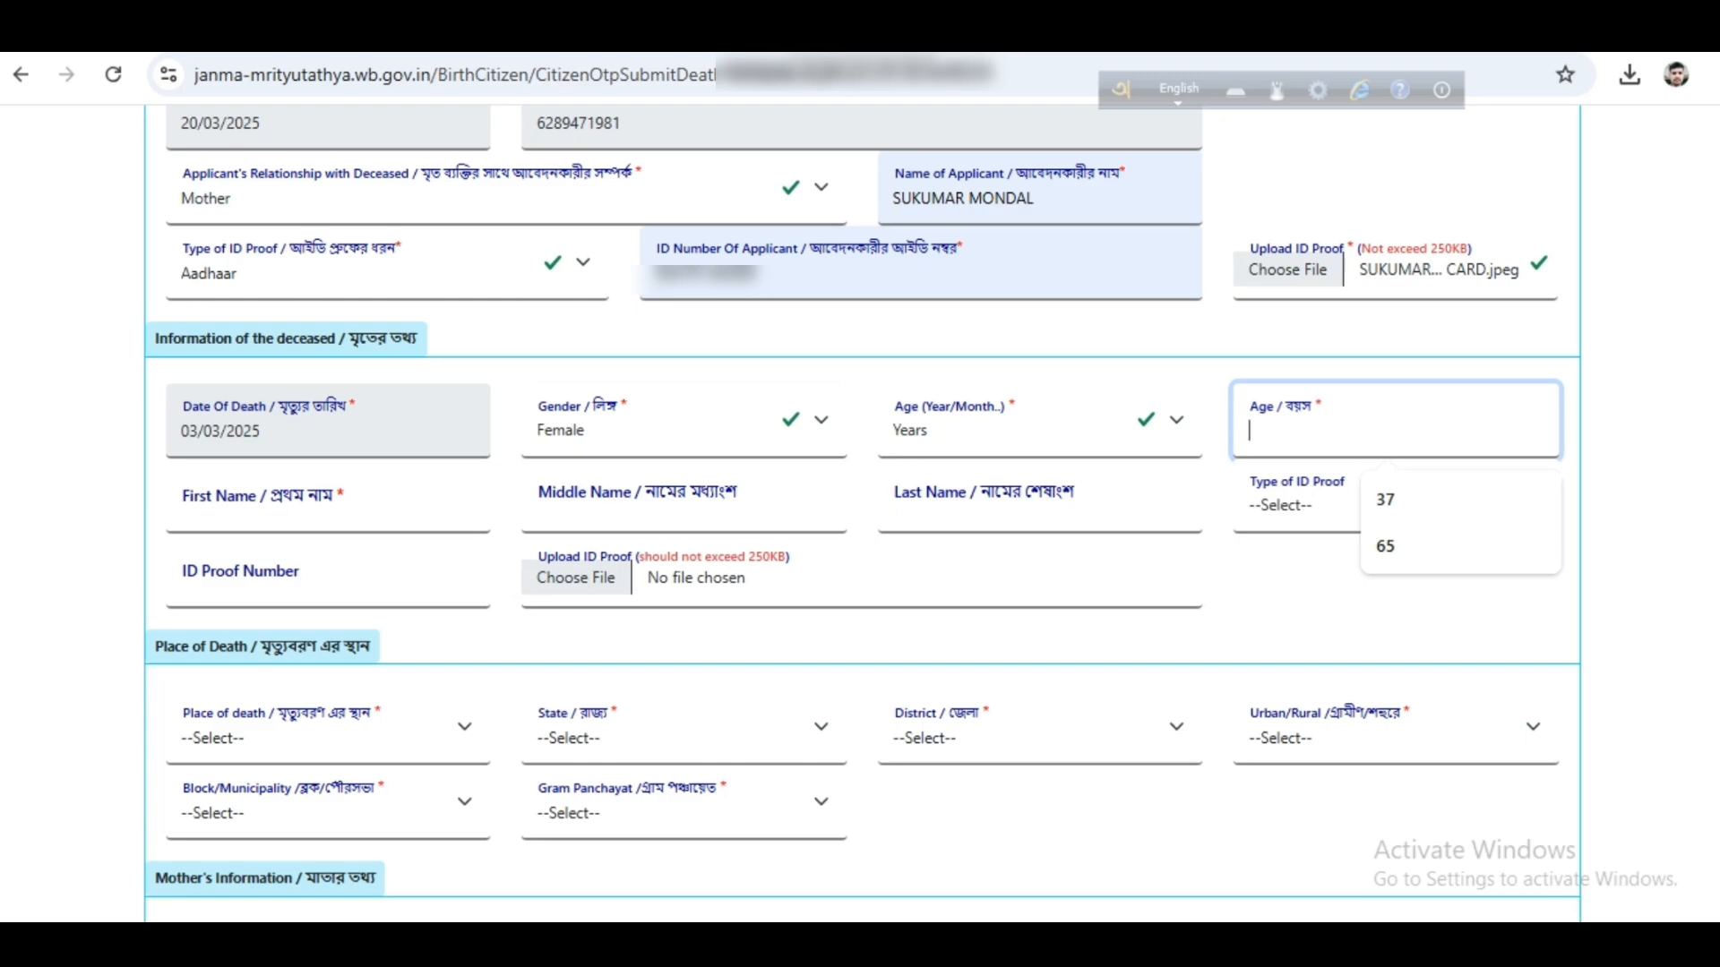
pyautogui.click(1385, 546)
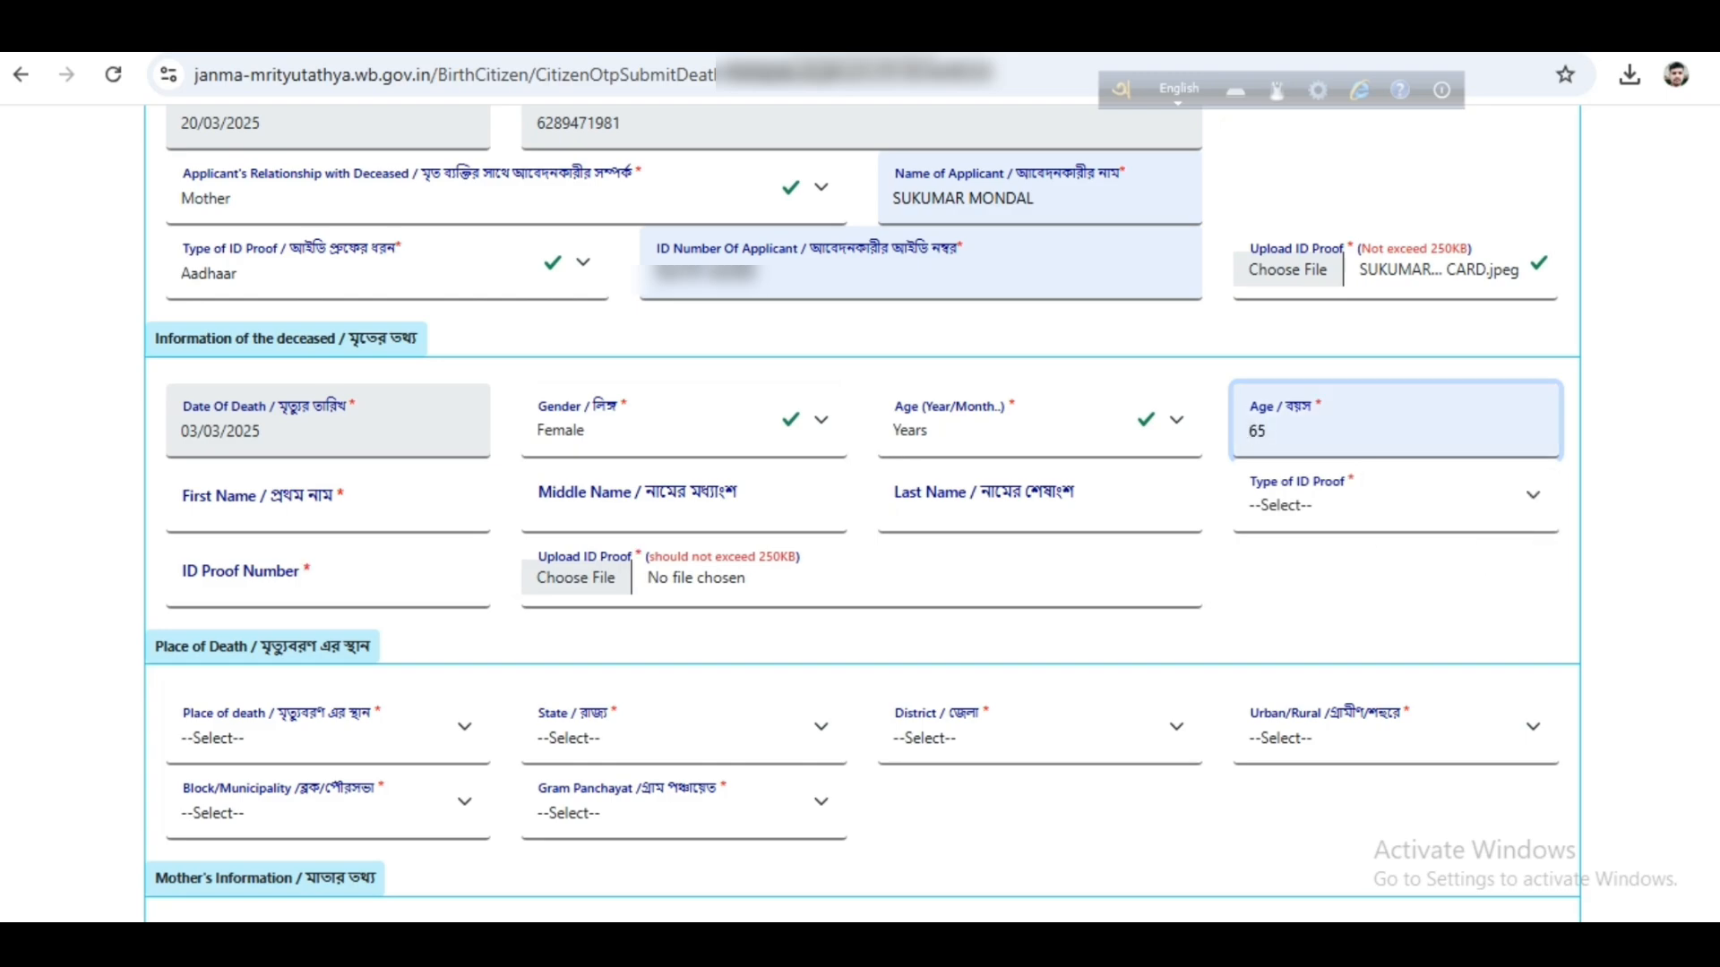
pyautogui.click(327, 506)
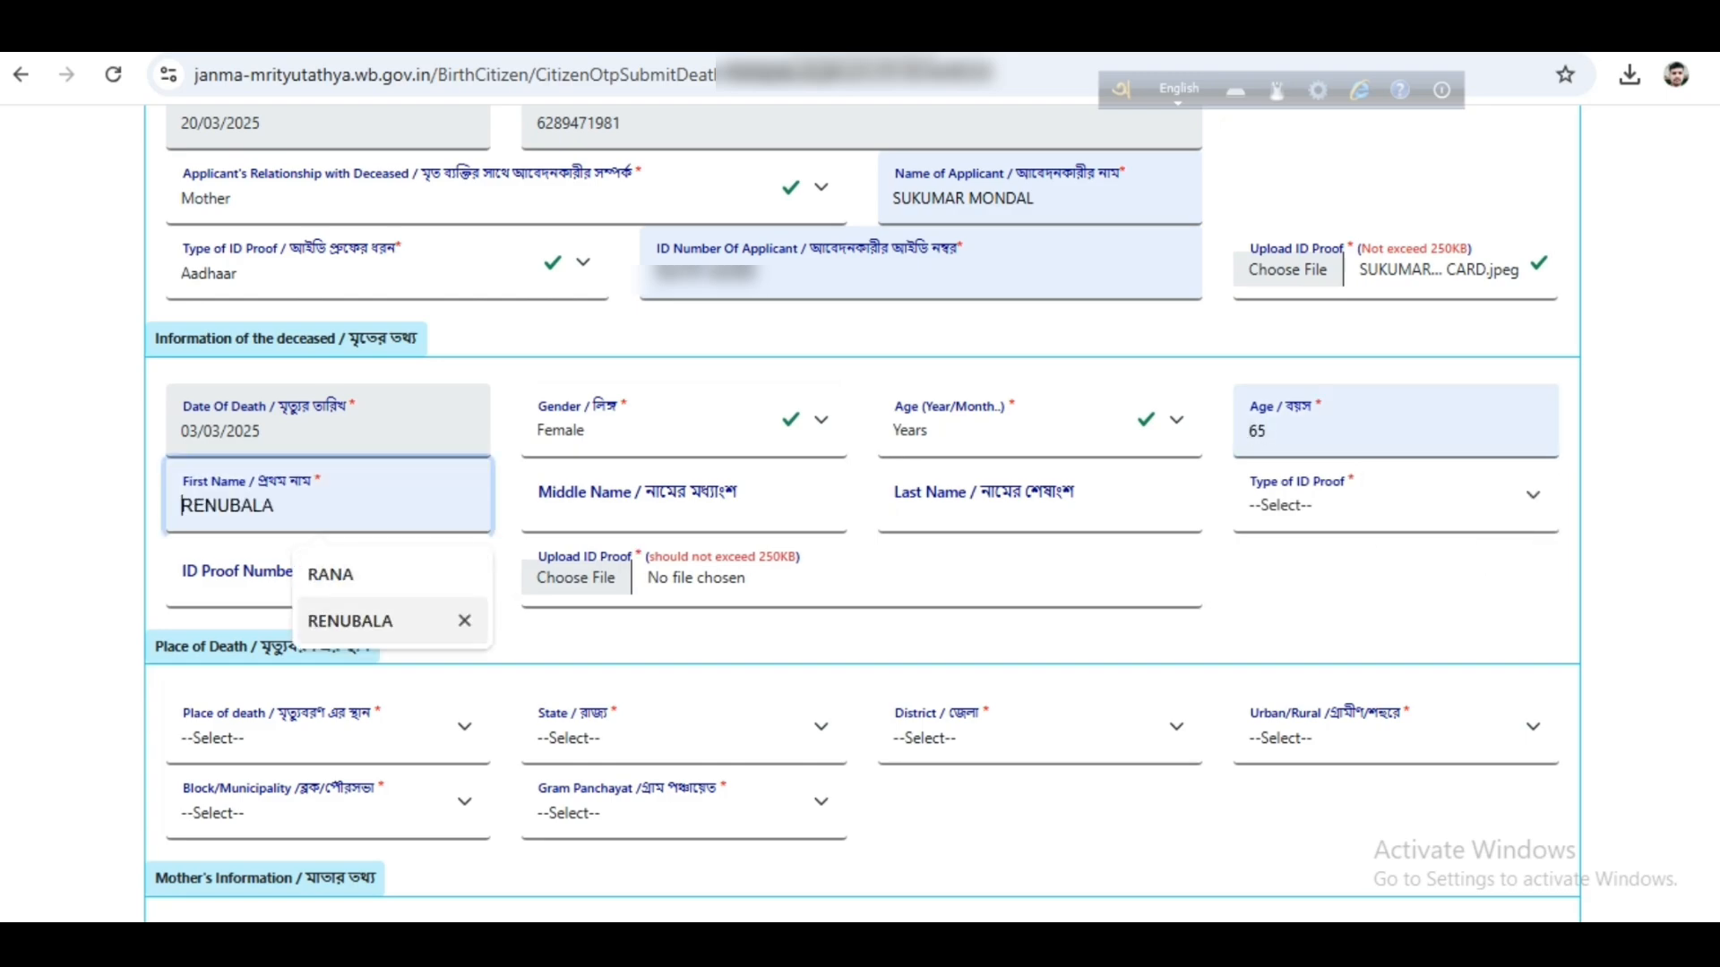
pyautogui.click(461, 620)
pyautogui.click(1039, 502)
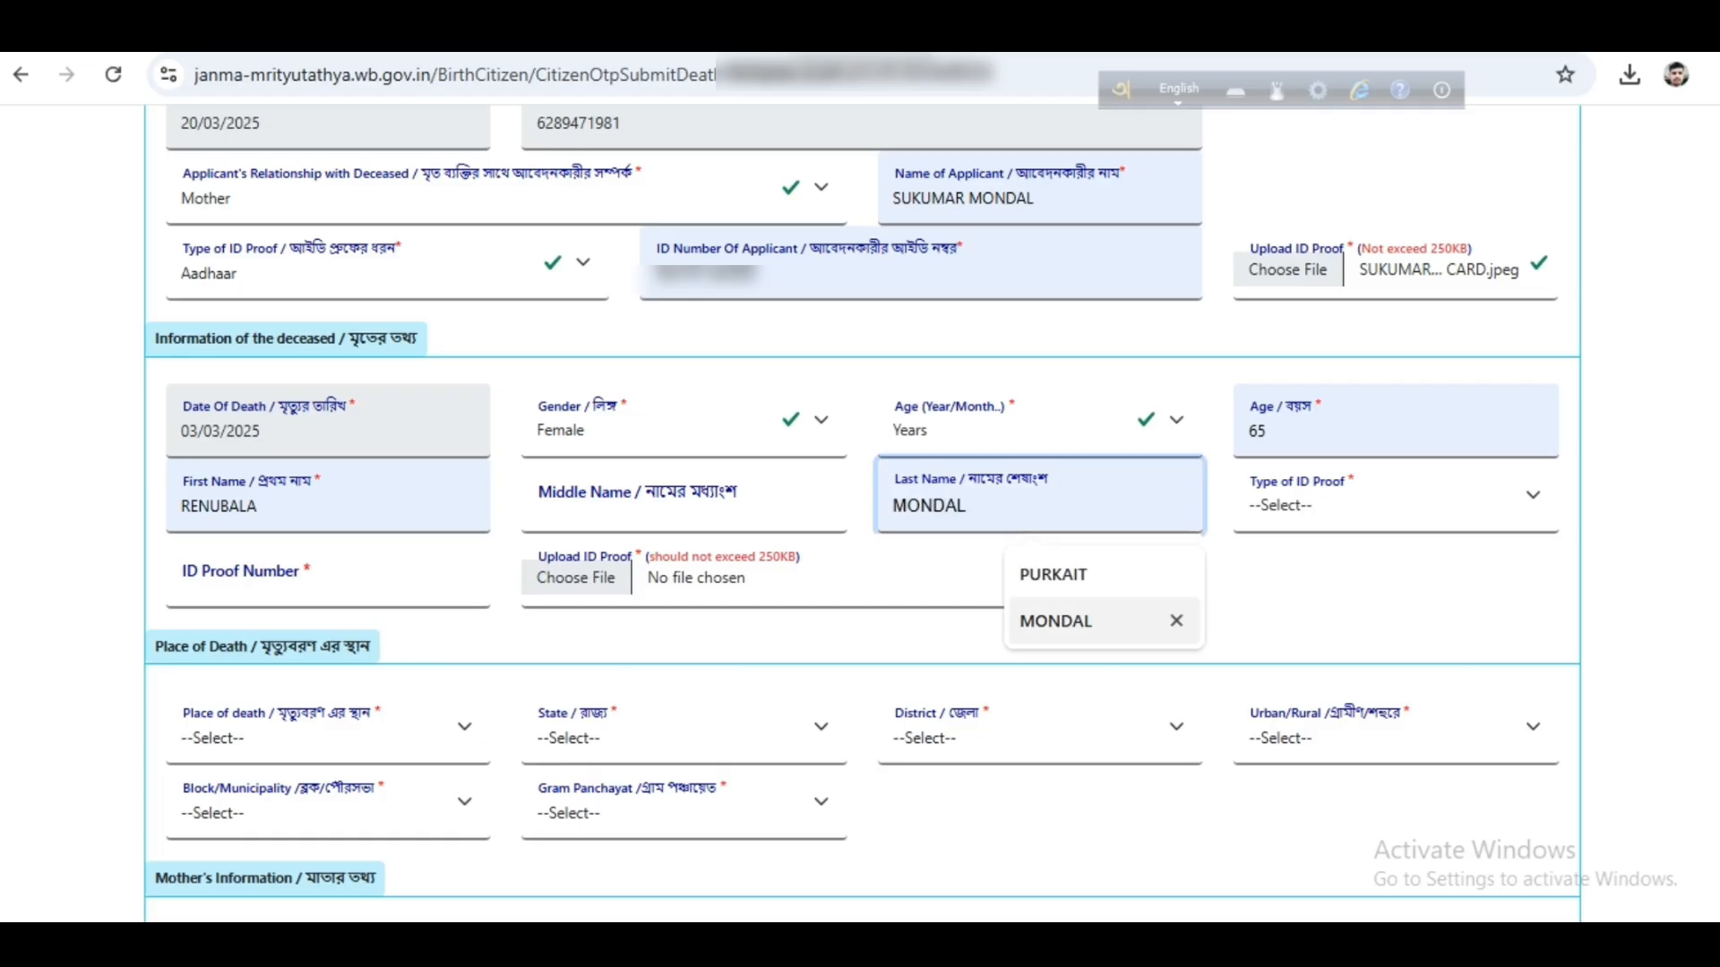
pyautogui.click(1075, 620)
# Step: Complete the deceased's ID proof with type Aadhaar, the ID number and the deceased's Aadhaar card JPEG from Downloads
pyautogui.click(1395, 500)
pyautogui.click(1344, 583)
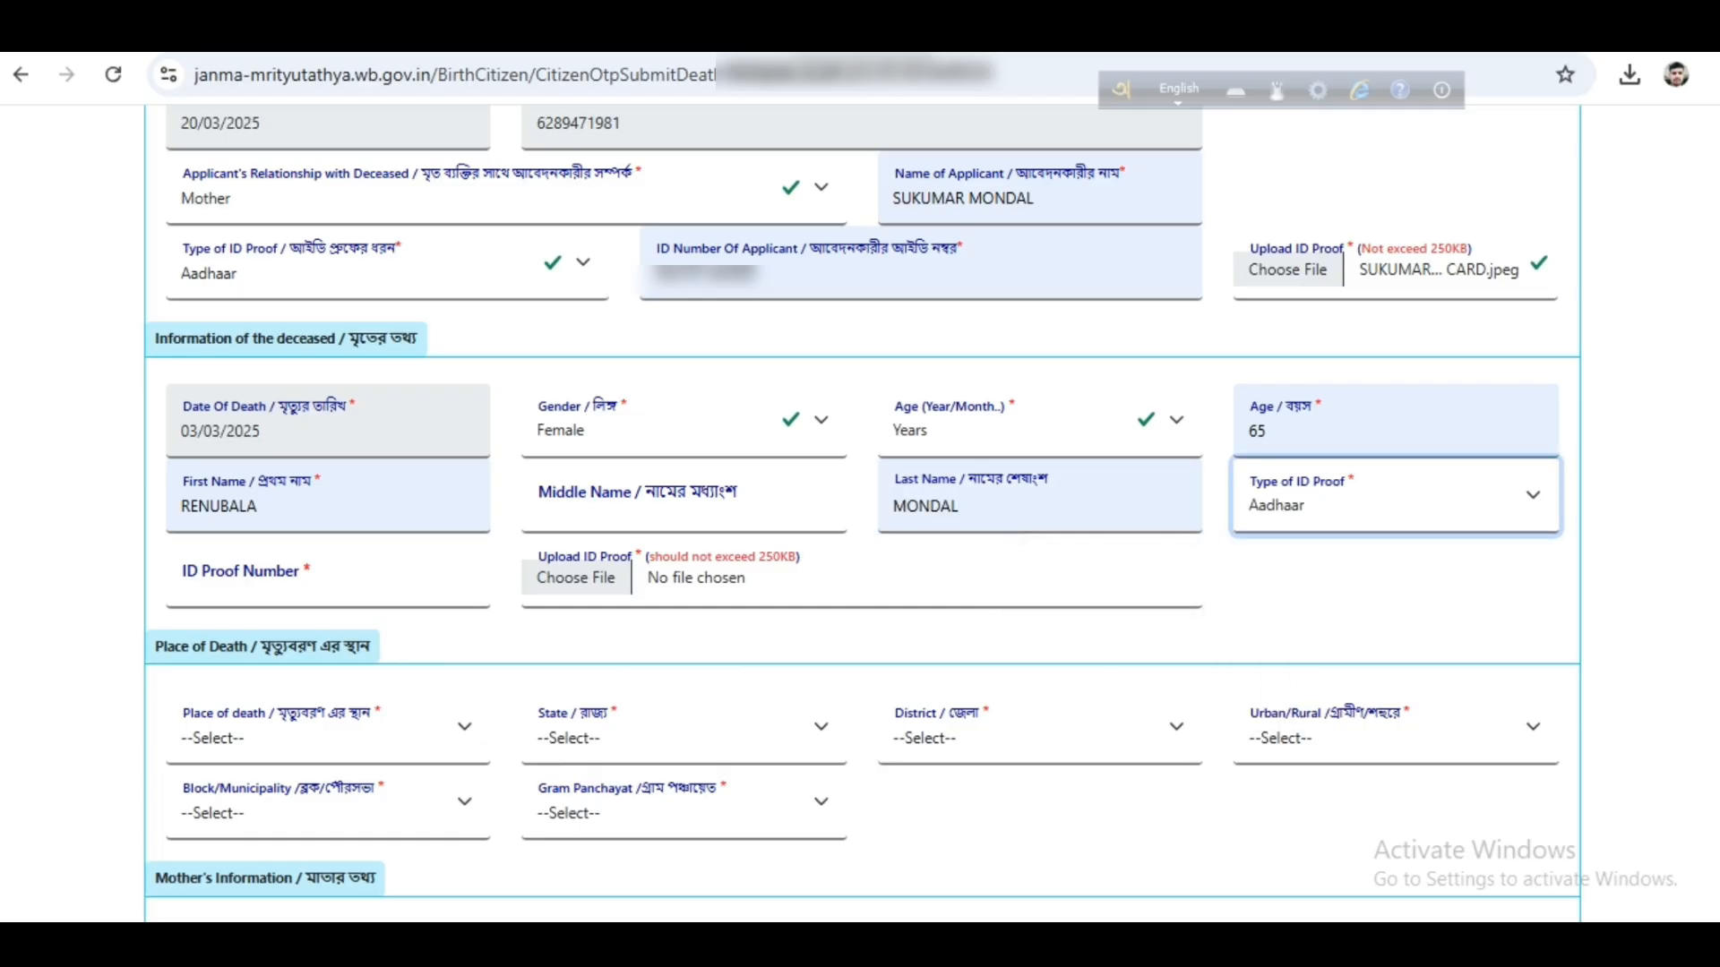
pyautogui.click(328, 573)
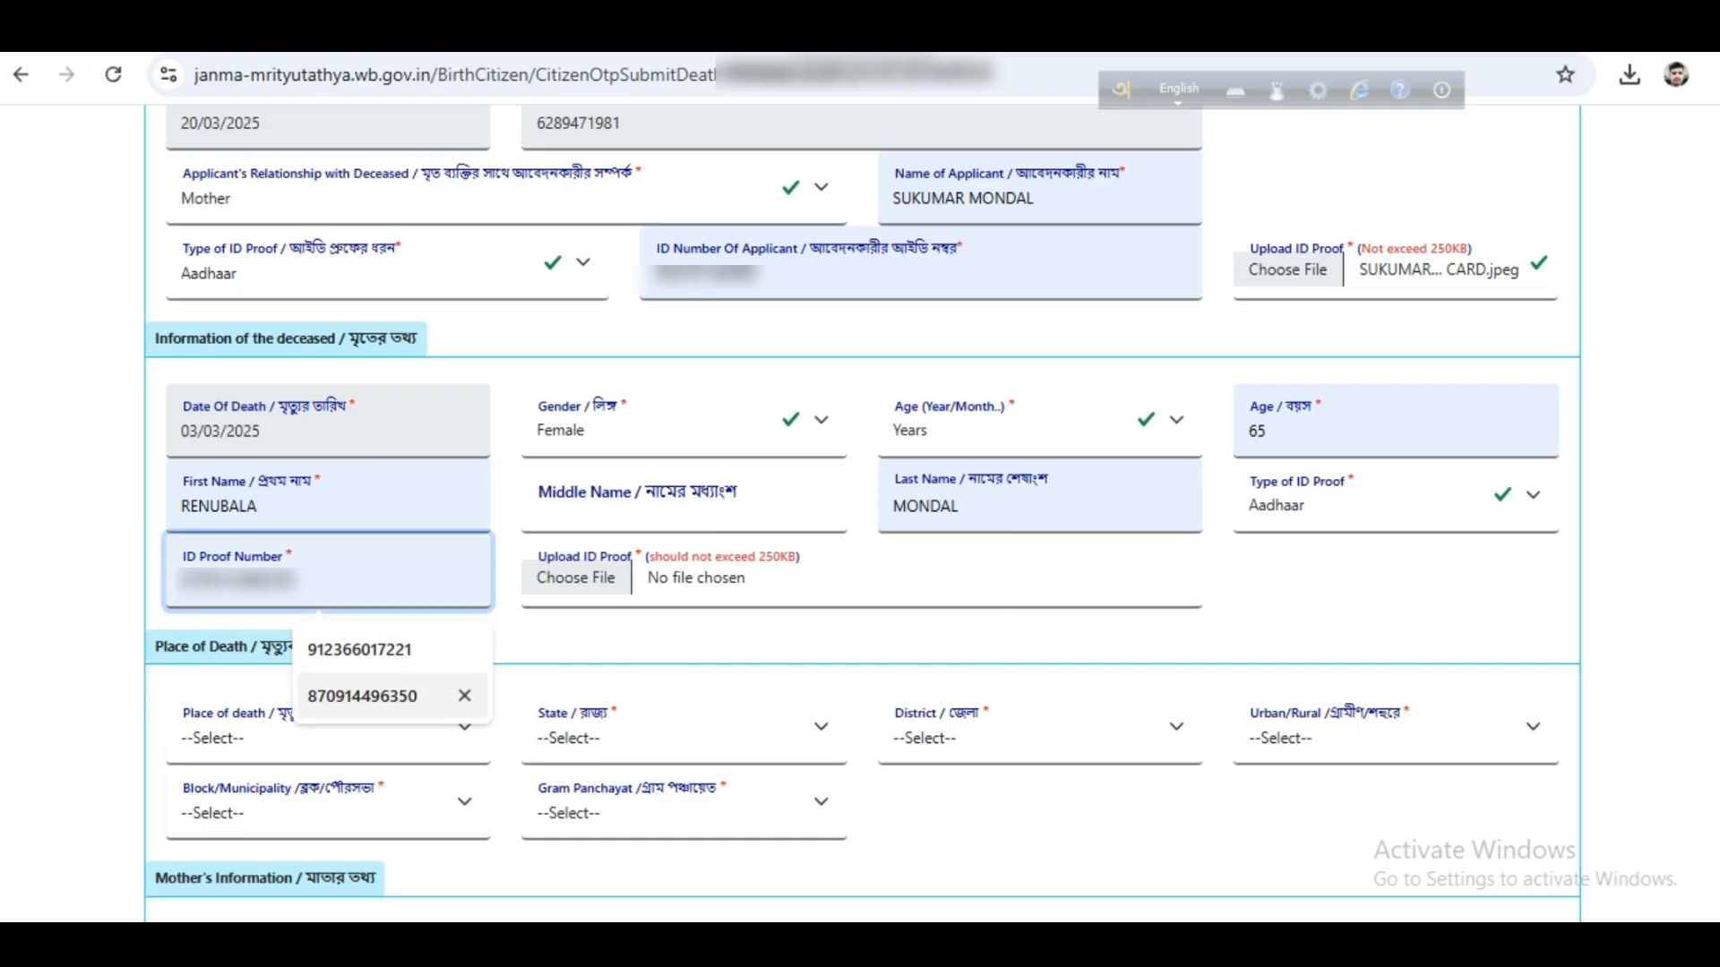
pyautogui.click(363, 697)
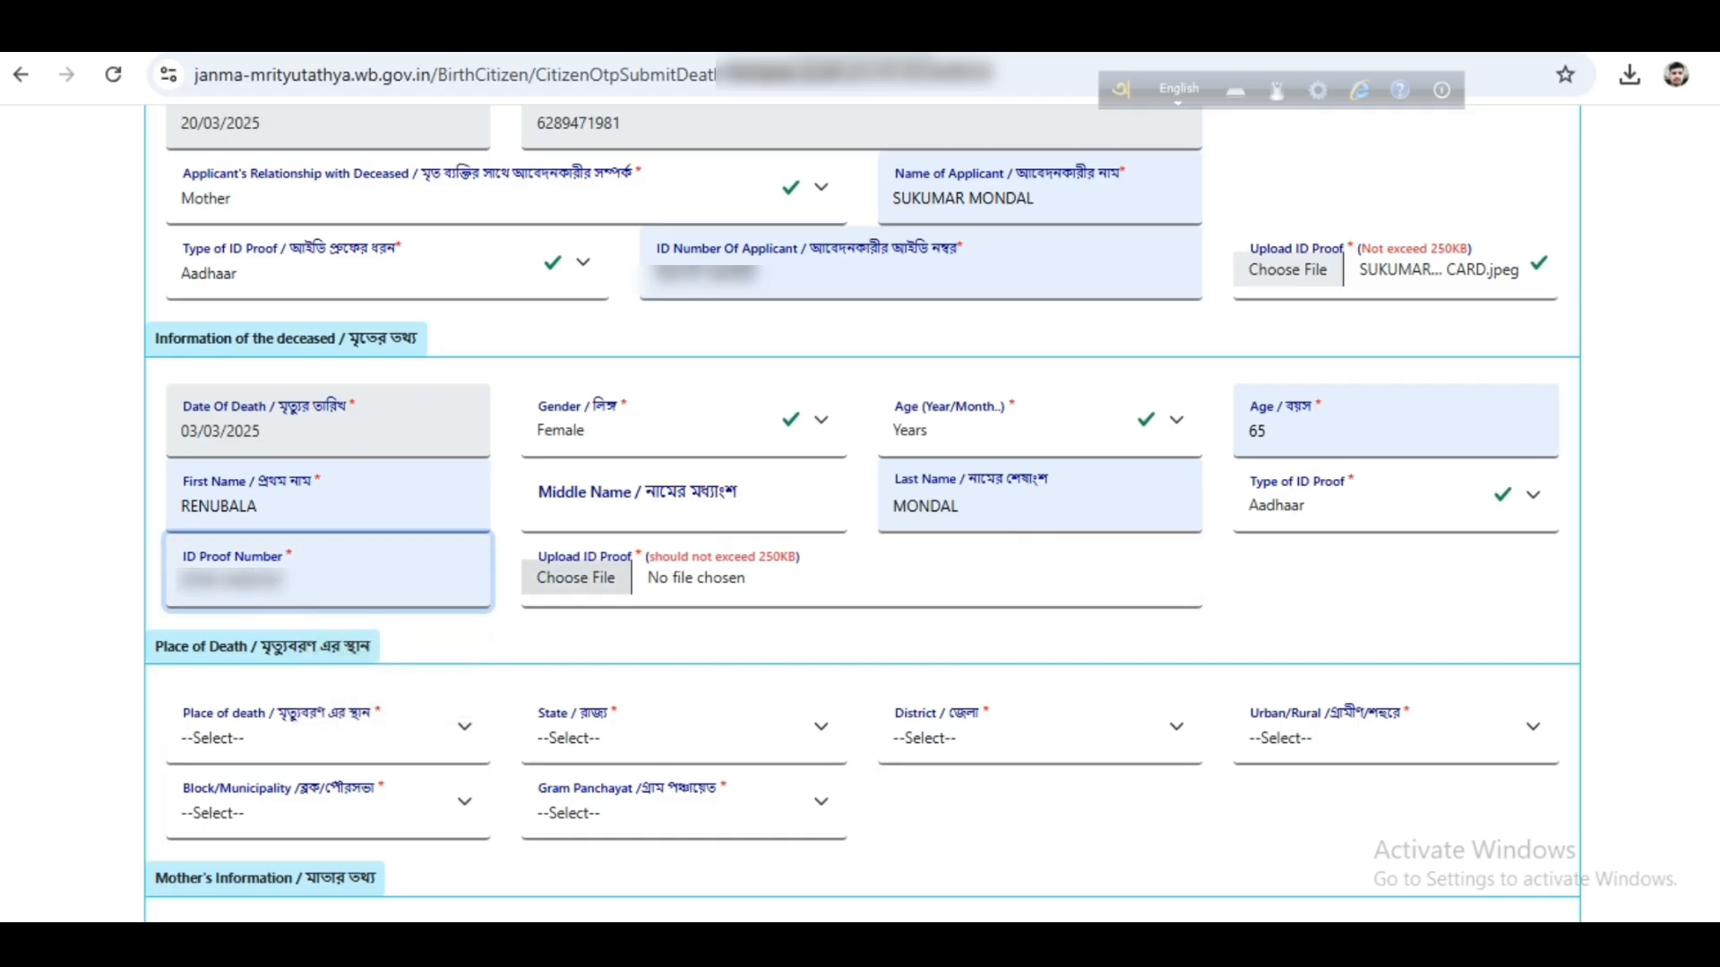
pyautogui.click(576, 578)
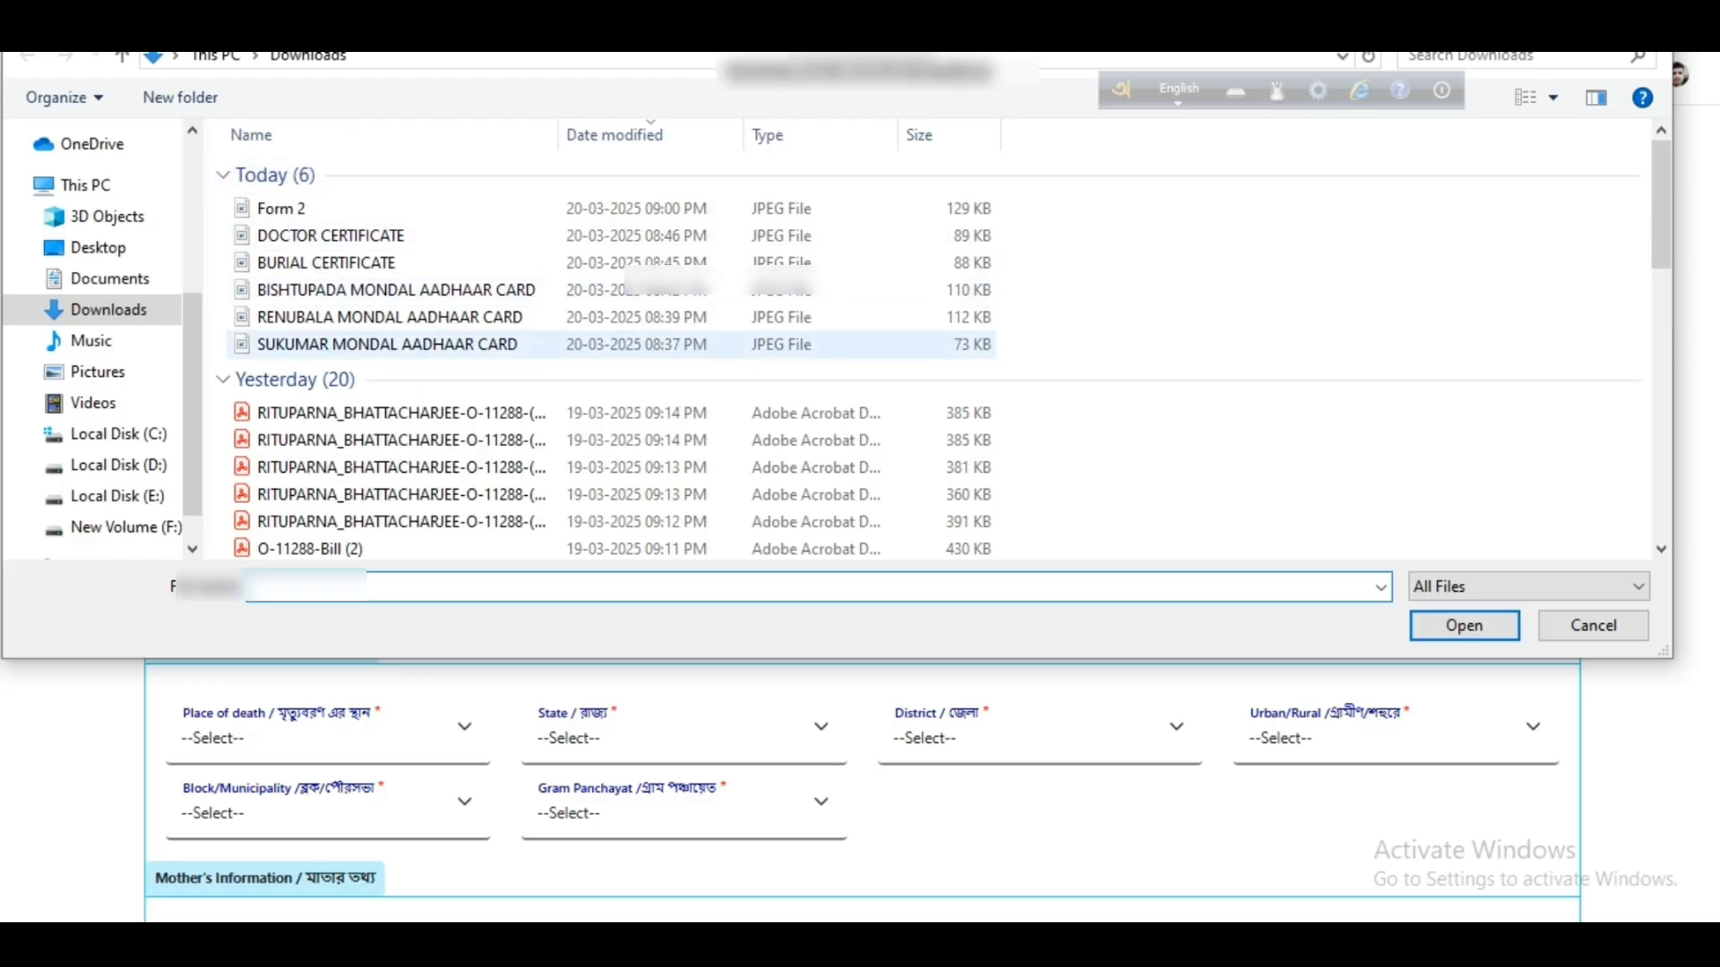
pyautogui.doubleClick(377, 319)
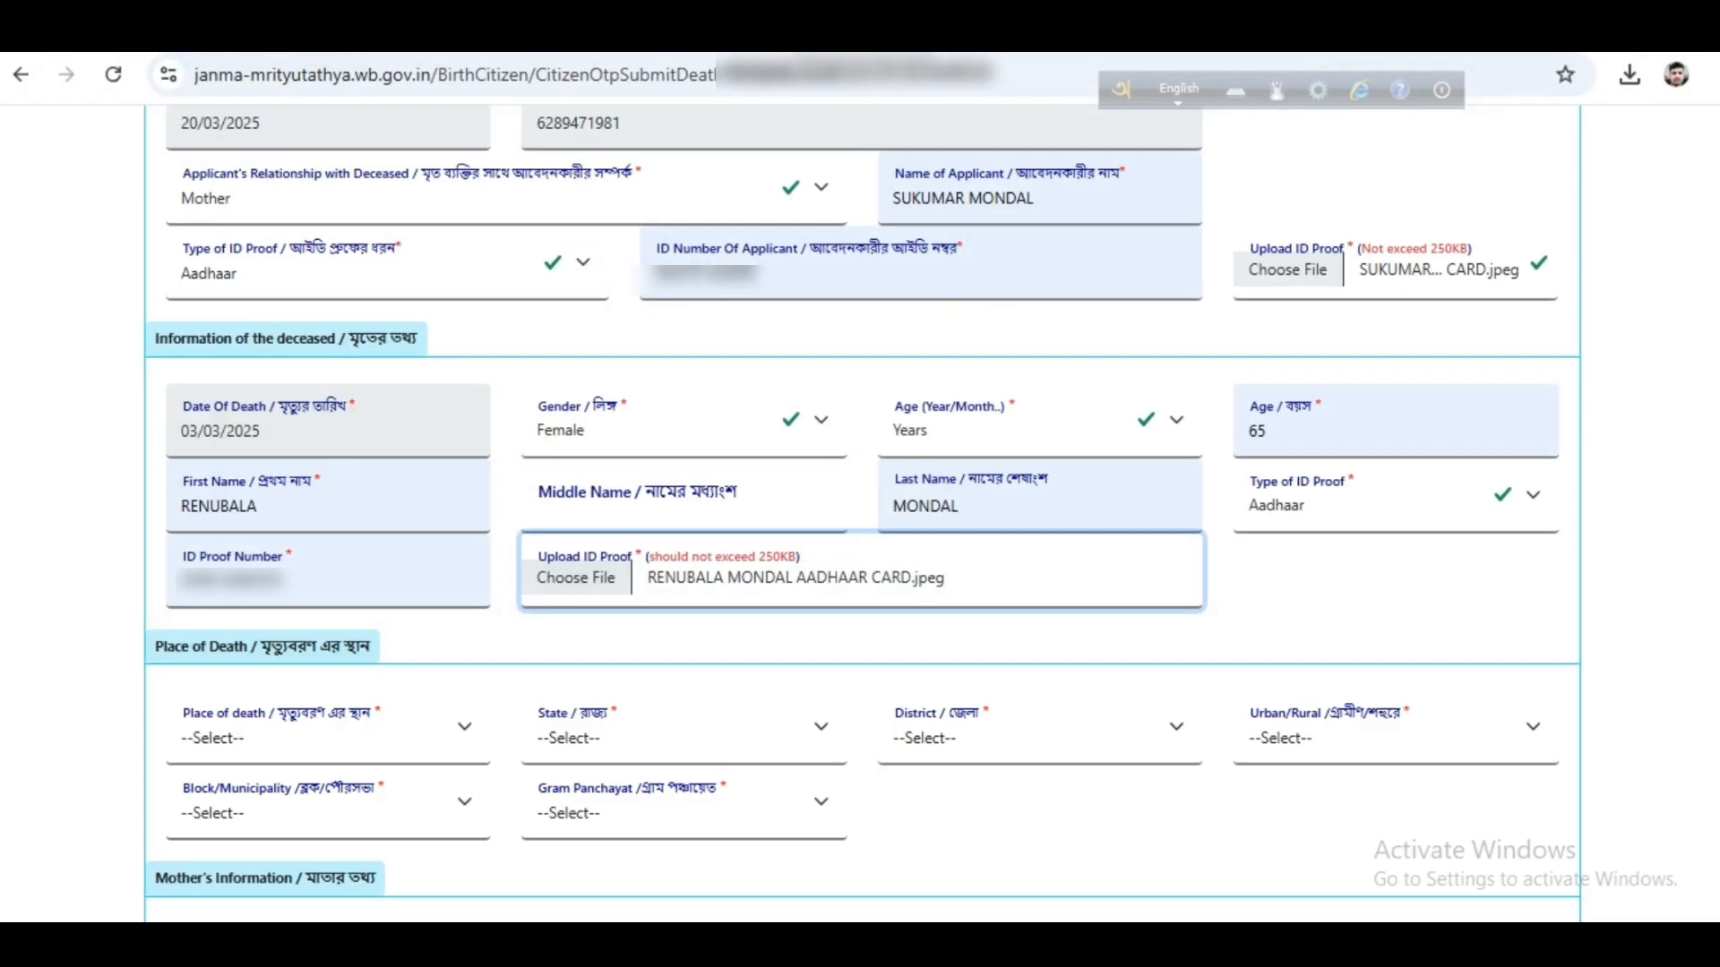
# Step: Set the place of death to Home, in the state West Bengal and the district South 24 Parganas
pyautogui.scroll(-3, 860, 510)
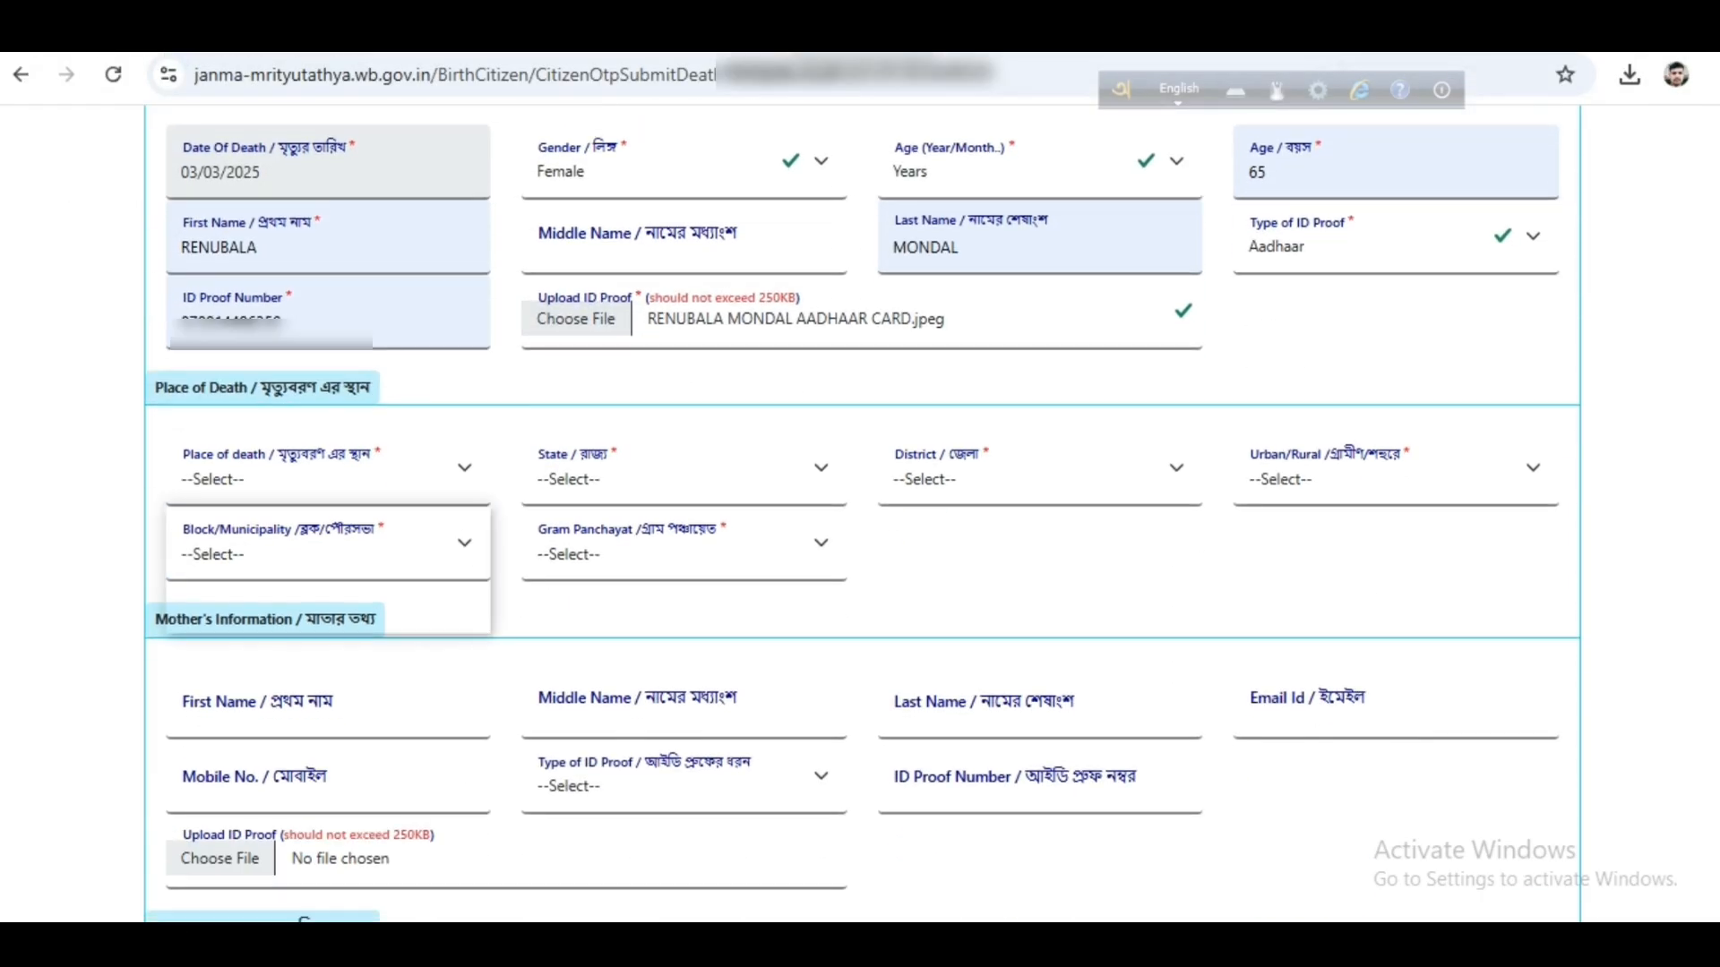
pyautogui.click(328, 470)
pyautogui.click(269, 587)
pyautogui.click(684, 470)
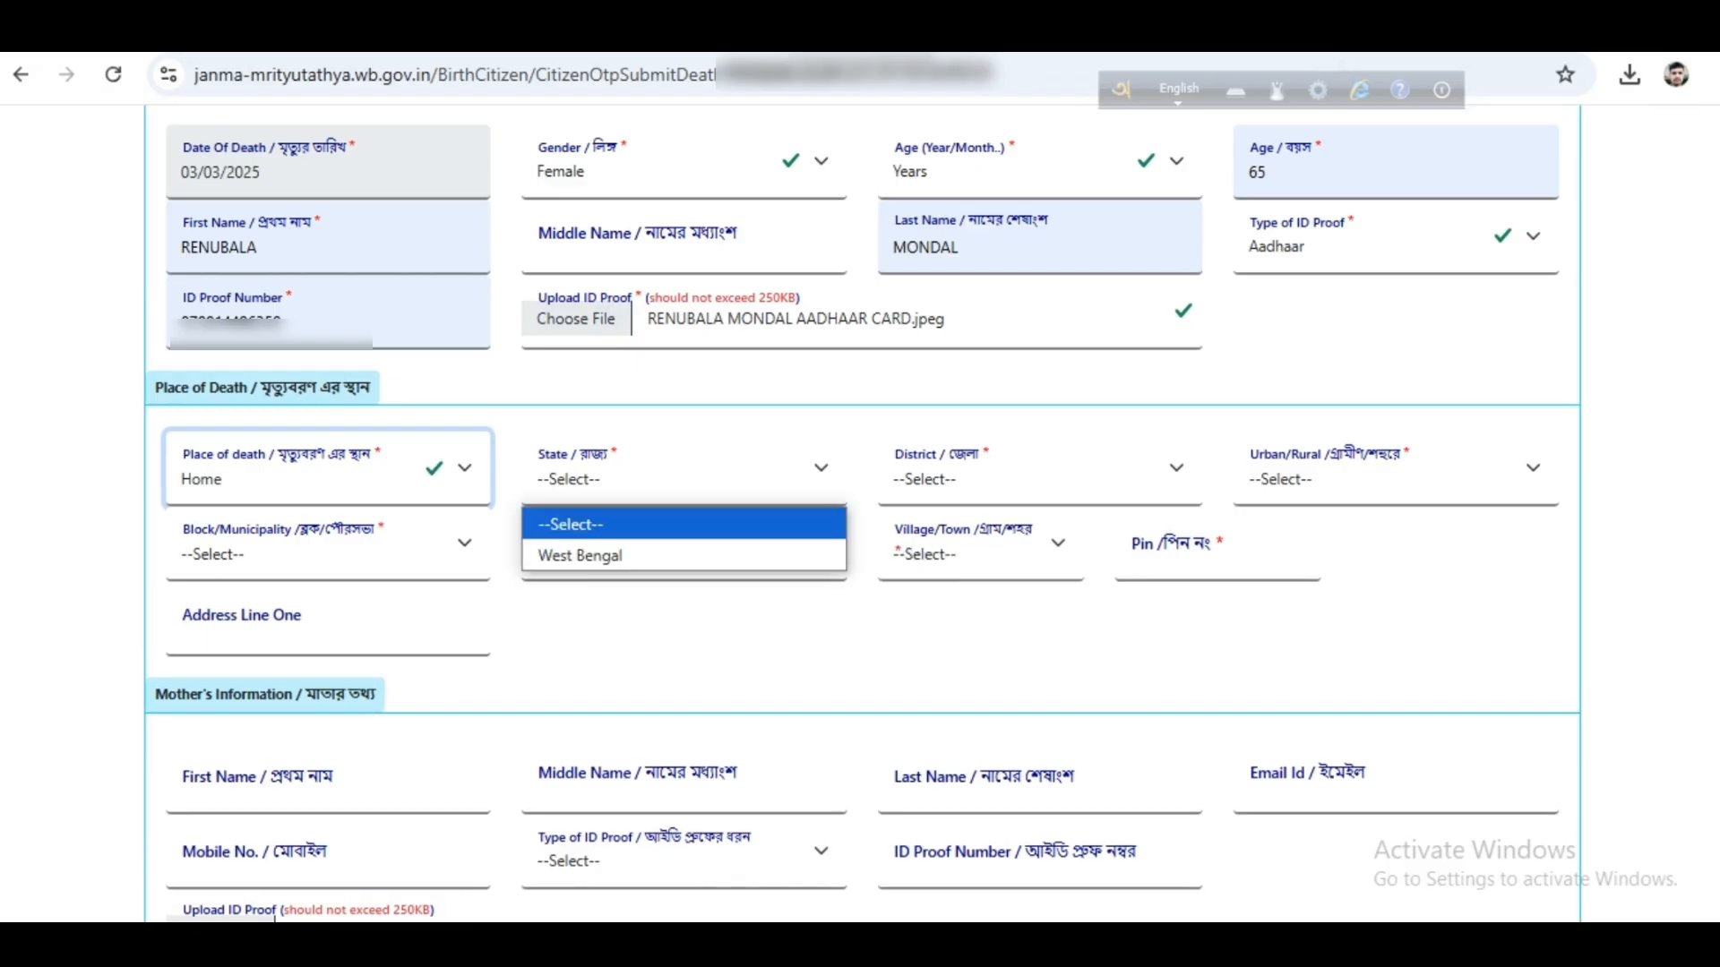
pyautogui.click(580, 556)
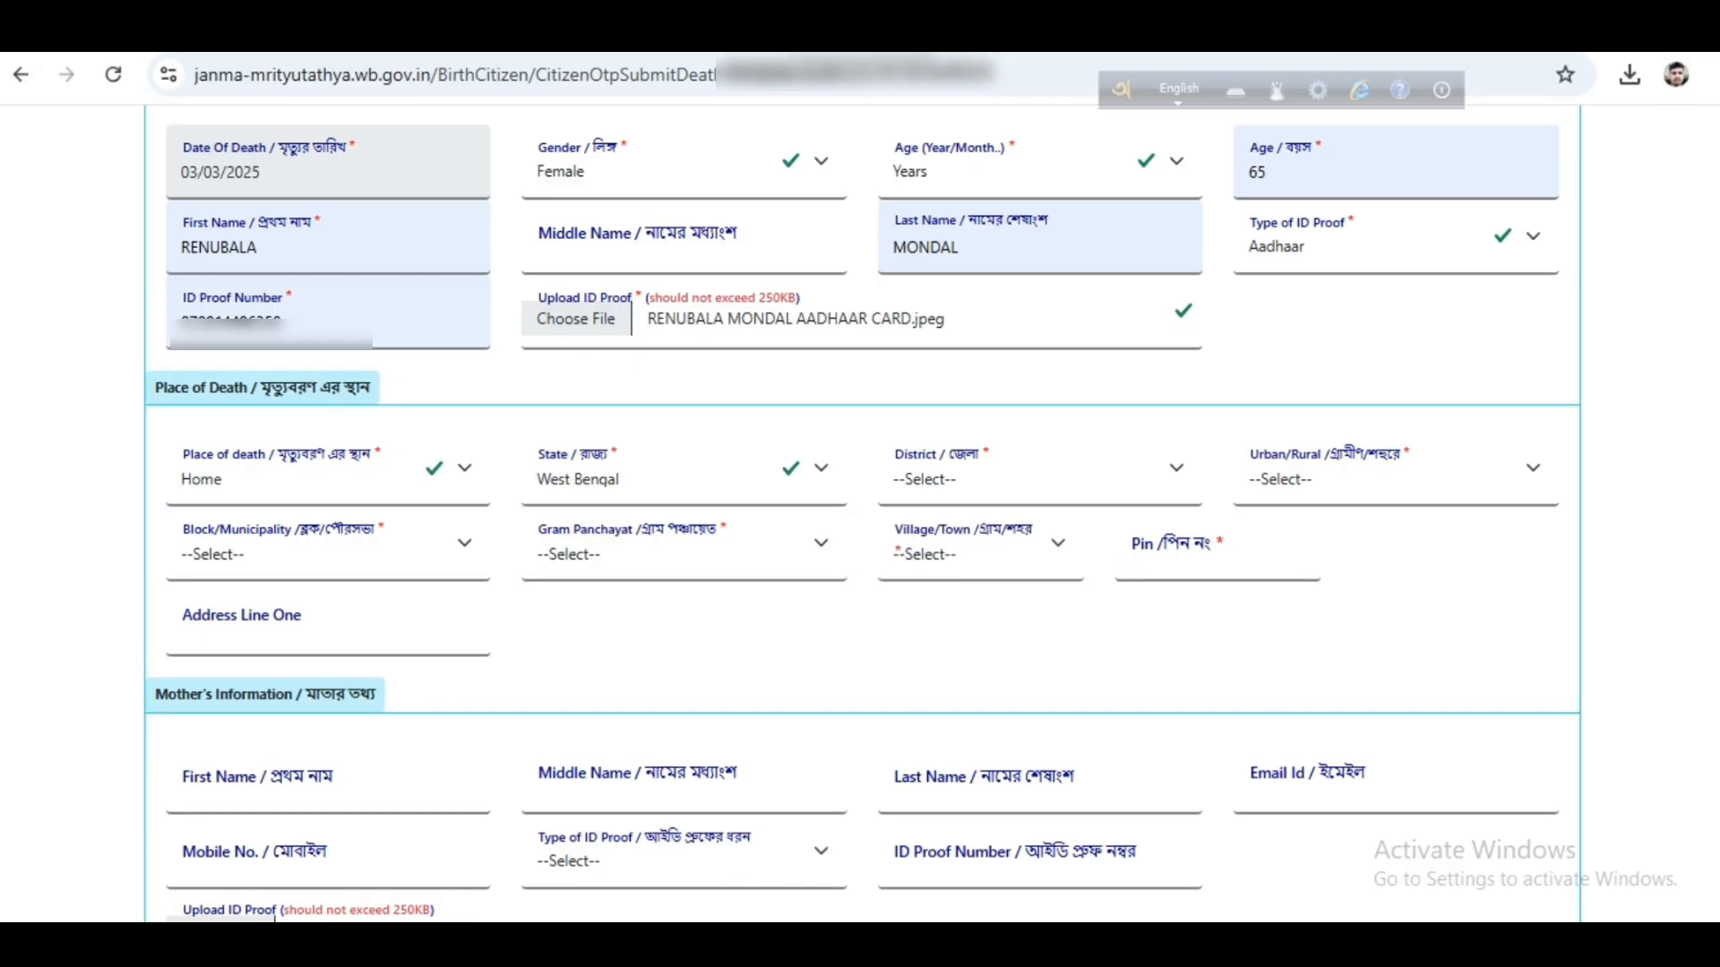
pyautogui.click(1039, 470)
pyautogui.scroll(-4, 1030, 350)
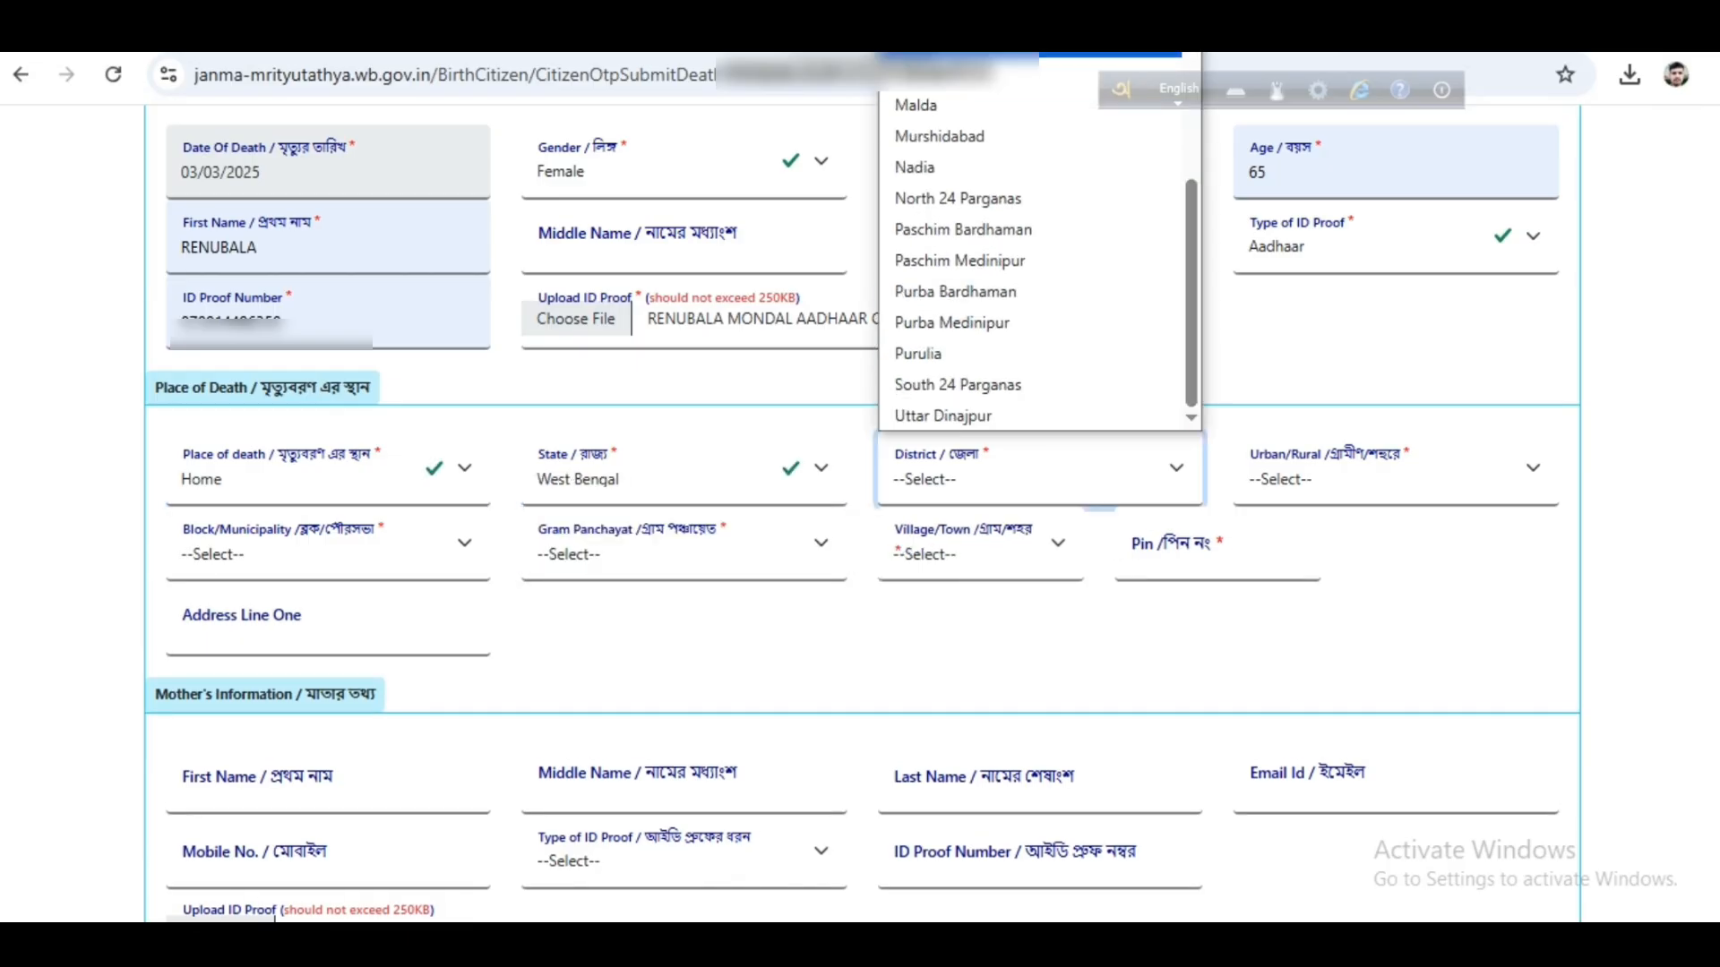
pyautogui.click(967, 384)
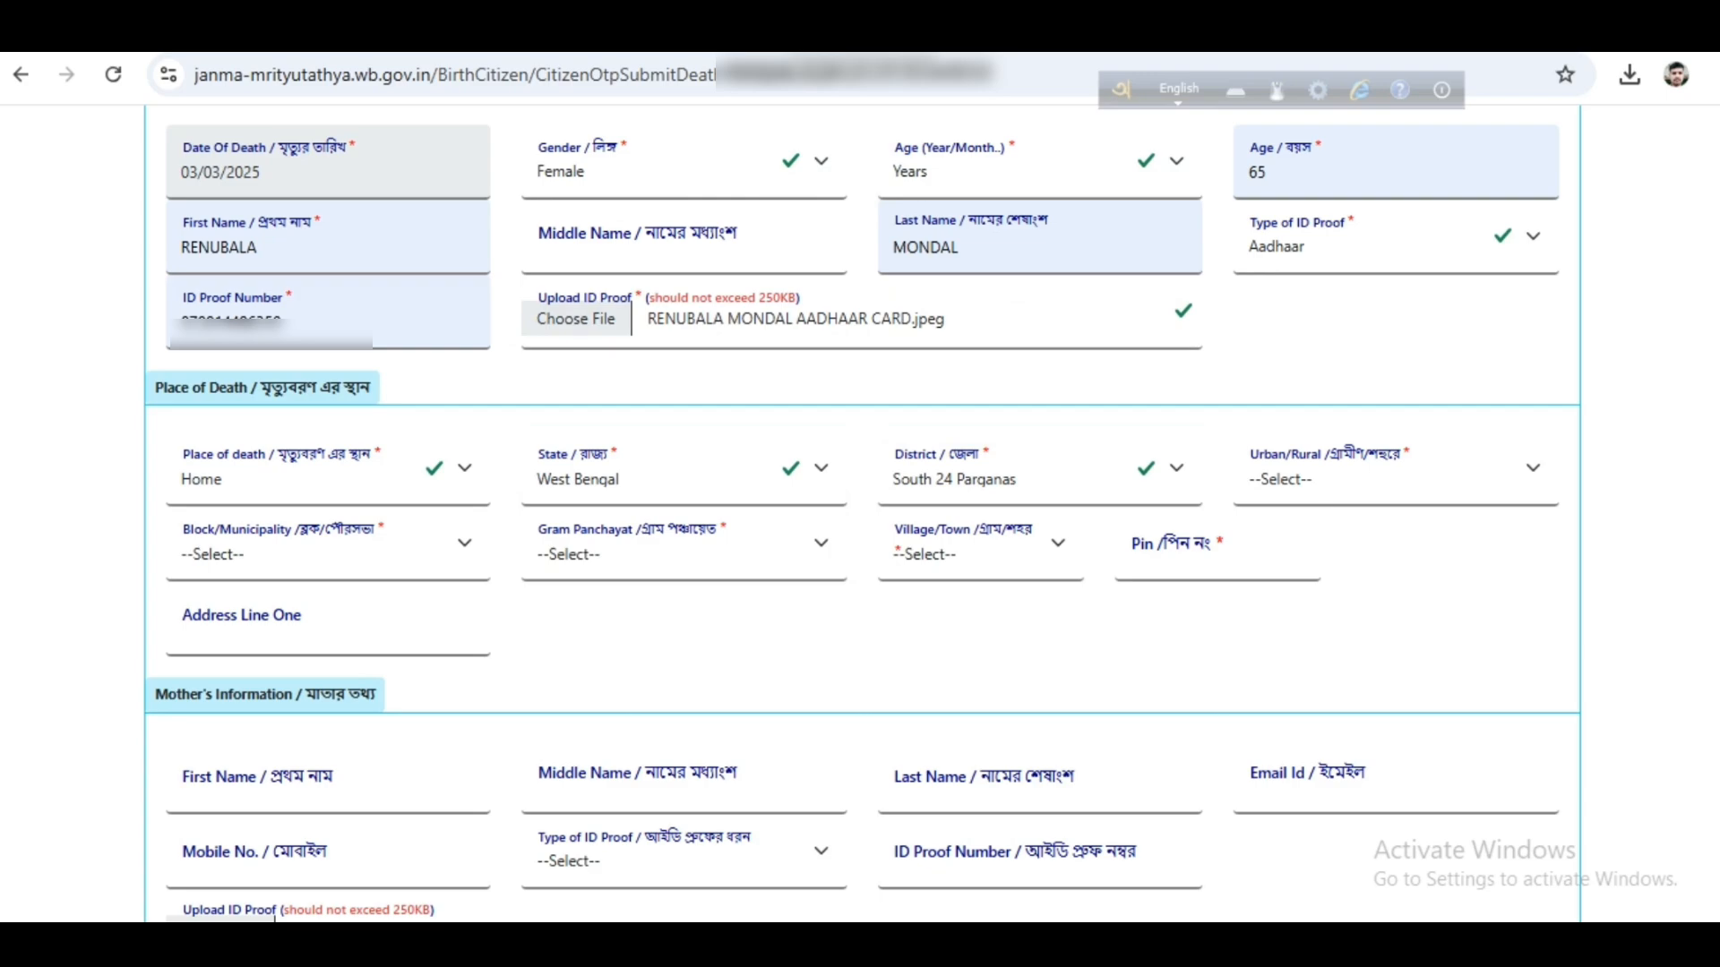
# Step: For the place of death, set Urban/Rural to Block, the block to SONARPUR and the gram panchayat to SONARPUR-II
pyautogui.click(1396, 472)
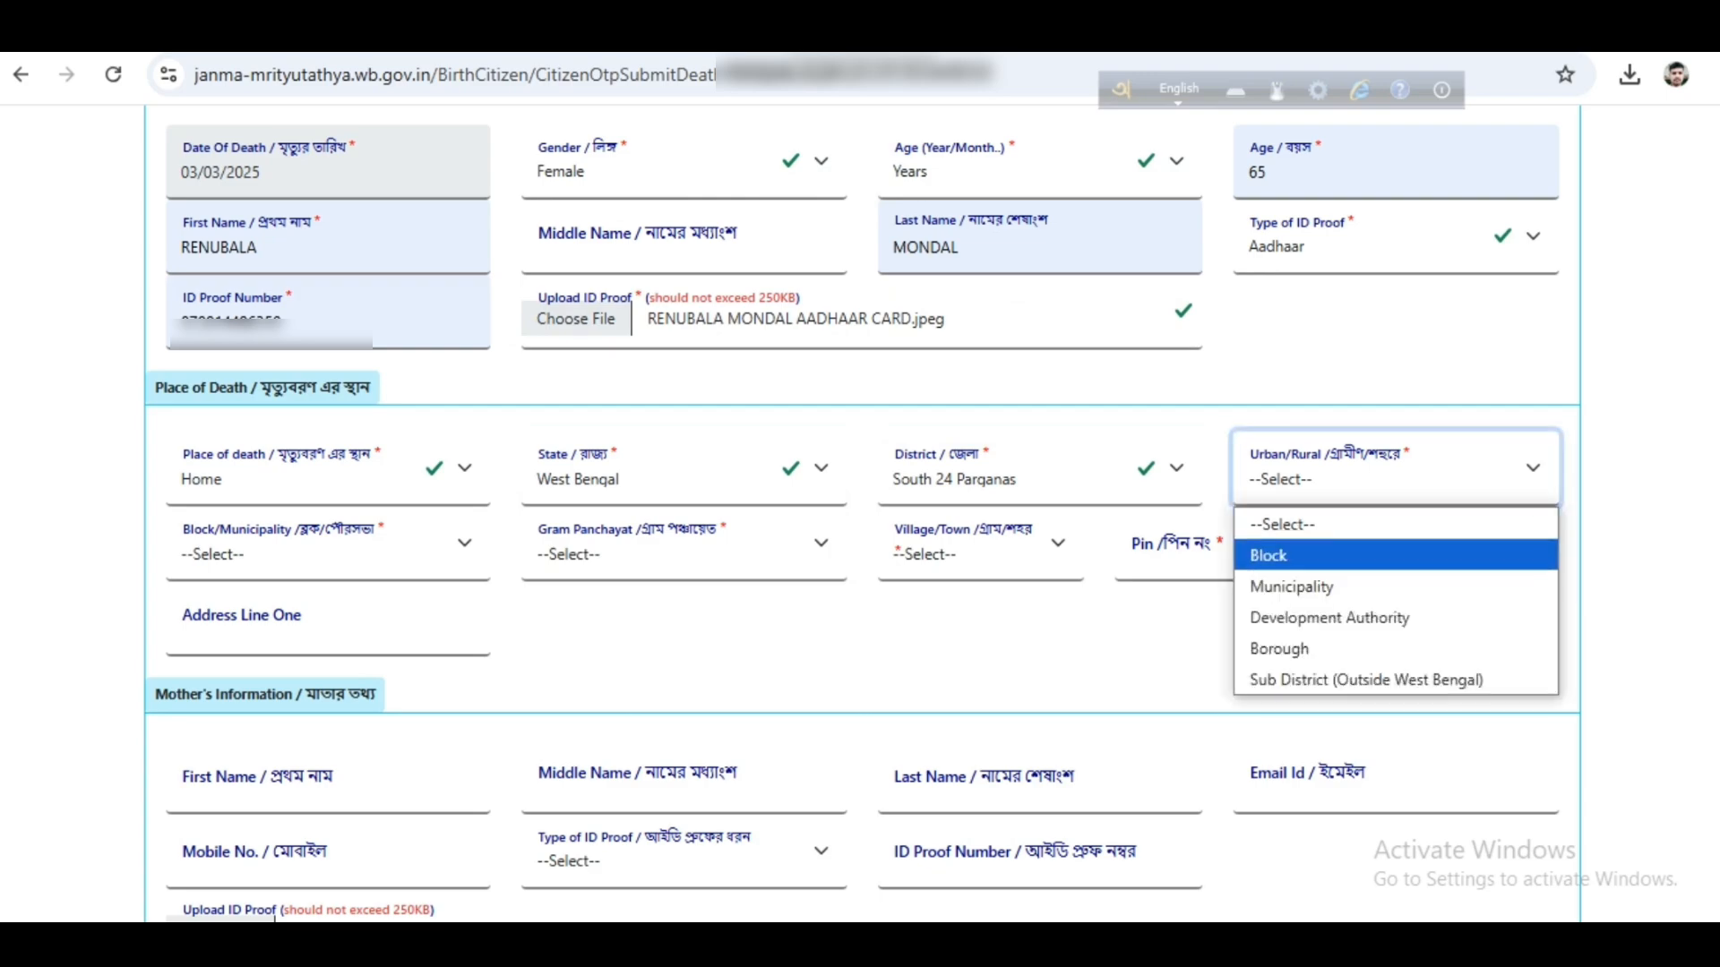
pyautogui.click(1344, 556)
pyautogui.click(375, 694)
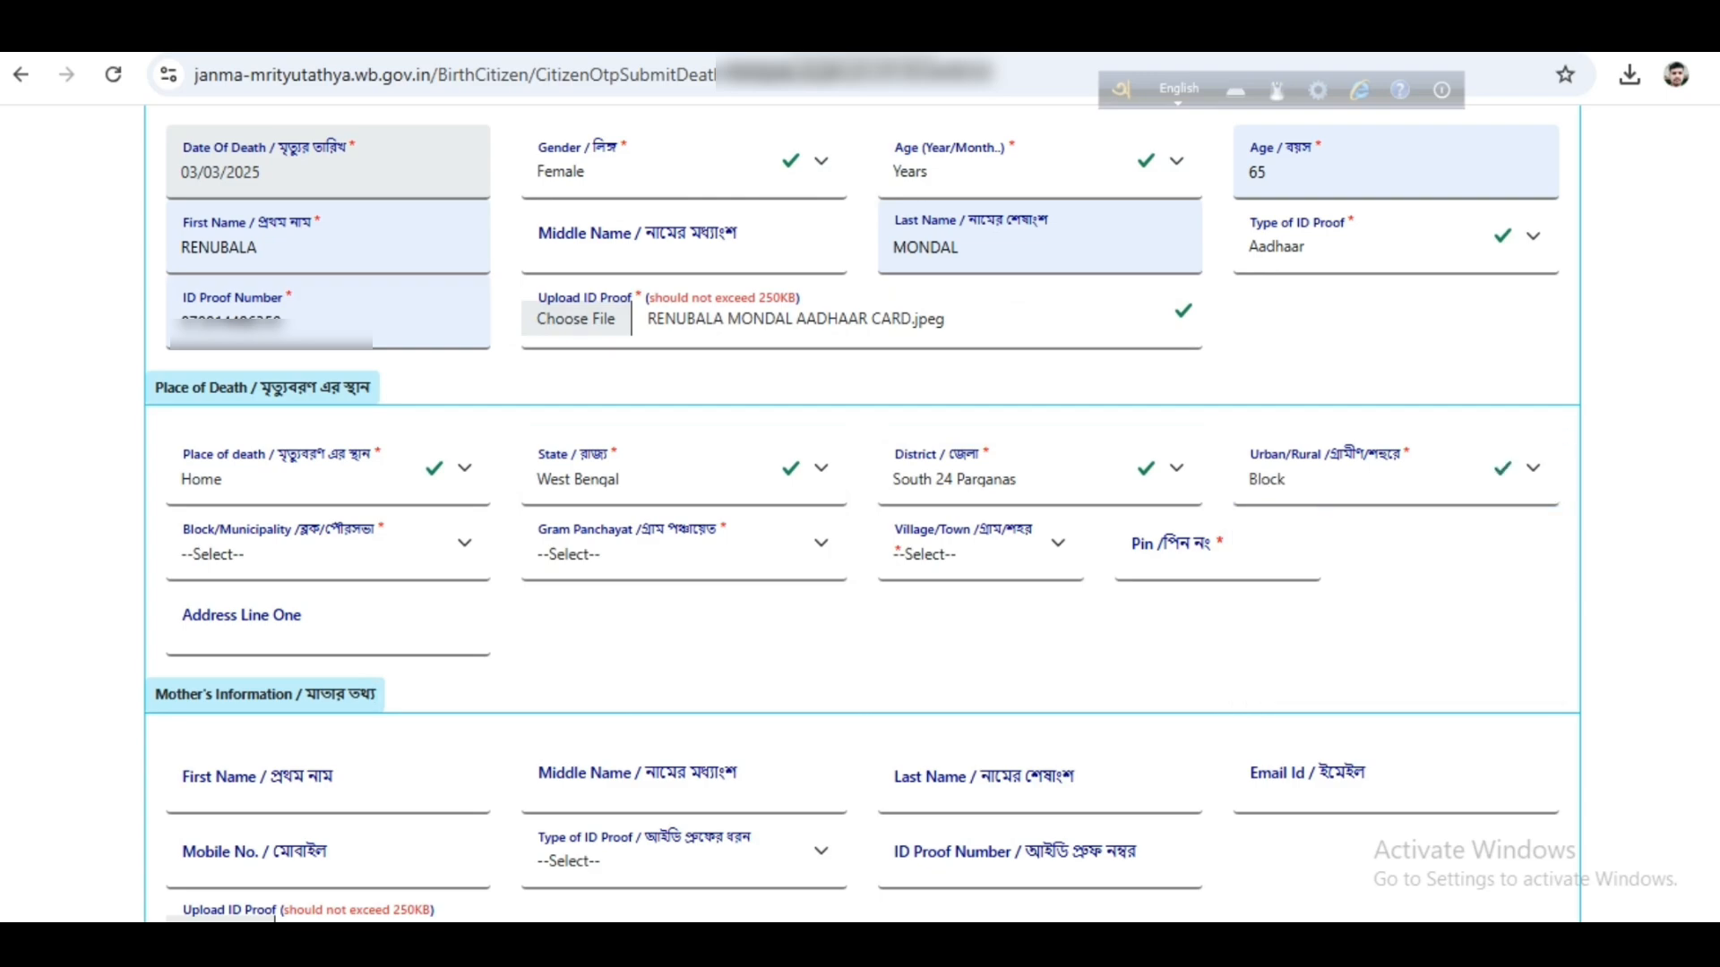
pyautogui.click(358, 546)
pyautogui.moveTo(479, 211); pyautogui.dragTo(479, 430)
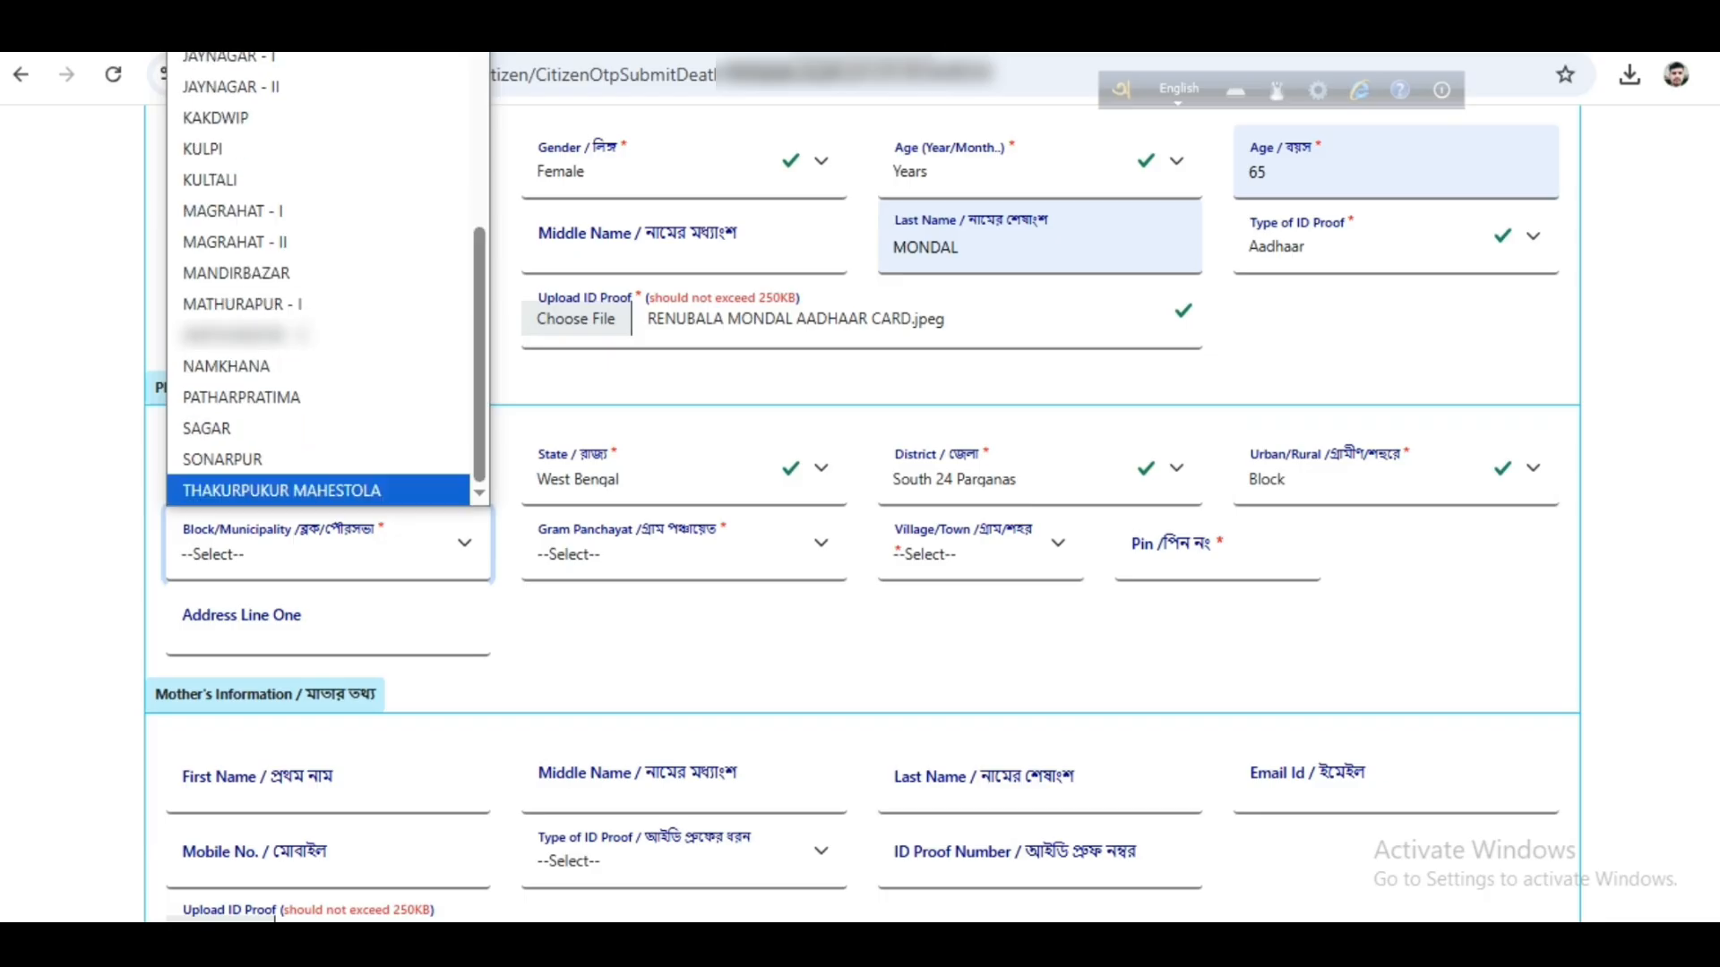
pyautogui.click(222, 459)
pyautogui.click(593, 554)
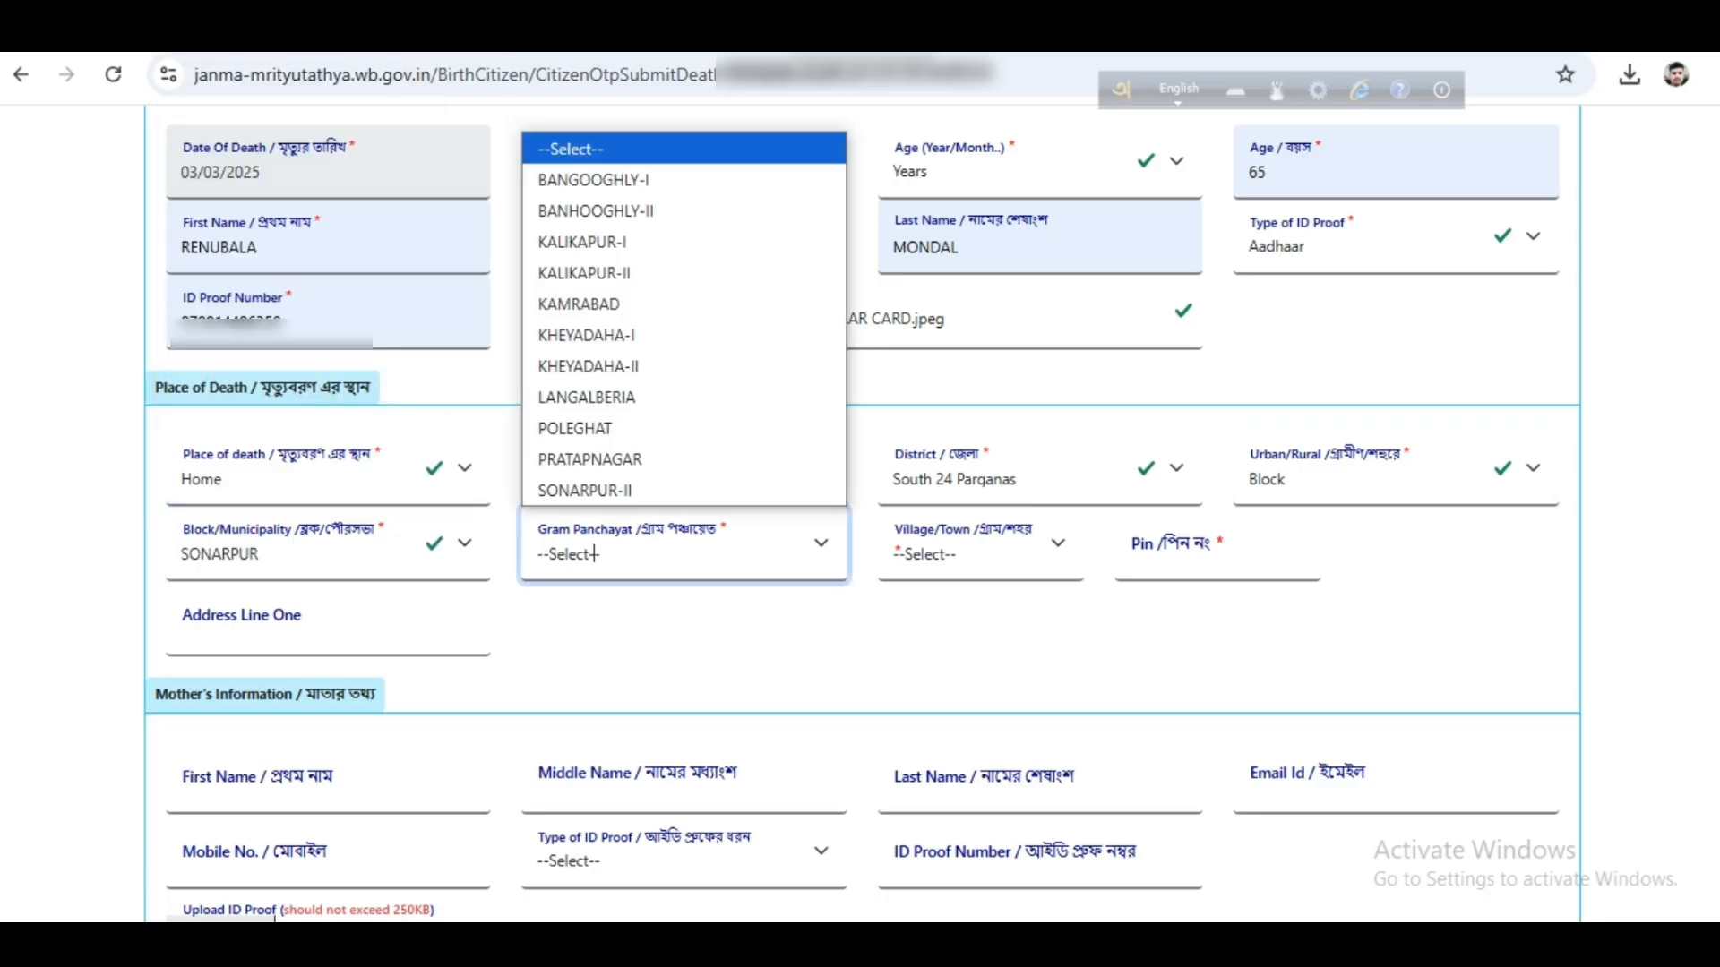
pyautogui.click(584, 490)
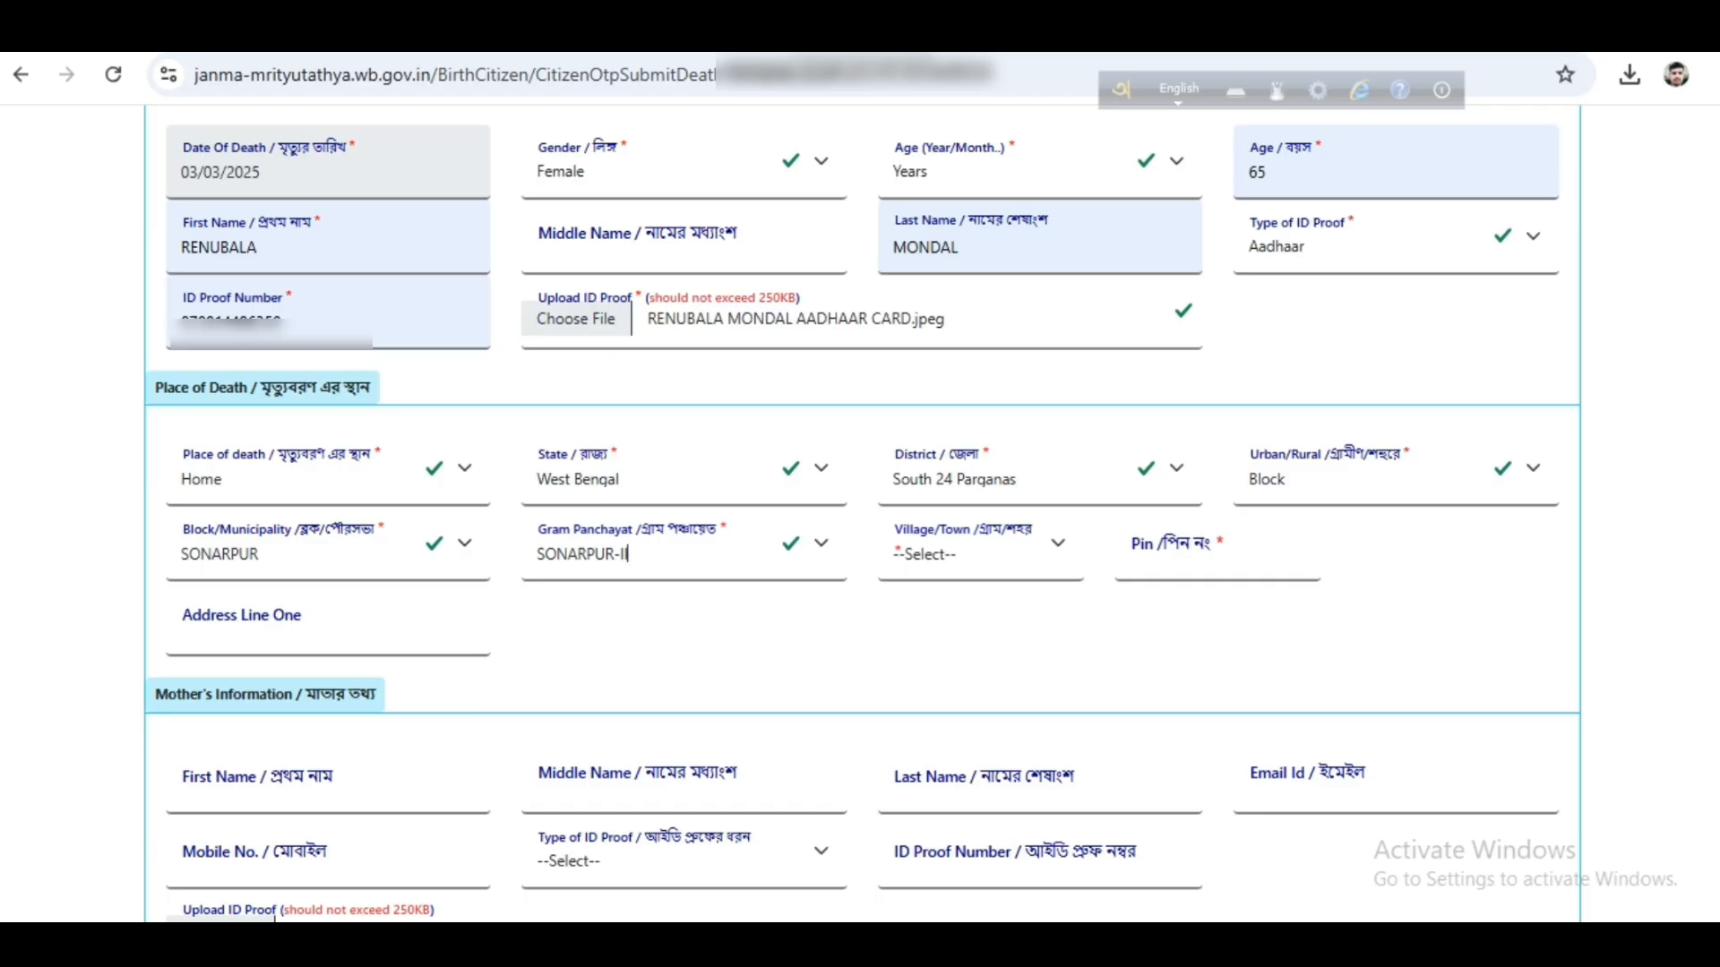
# Step: Select the village and fill in the postal code for the place of death
pyautogui.click(981, 554)
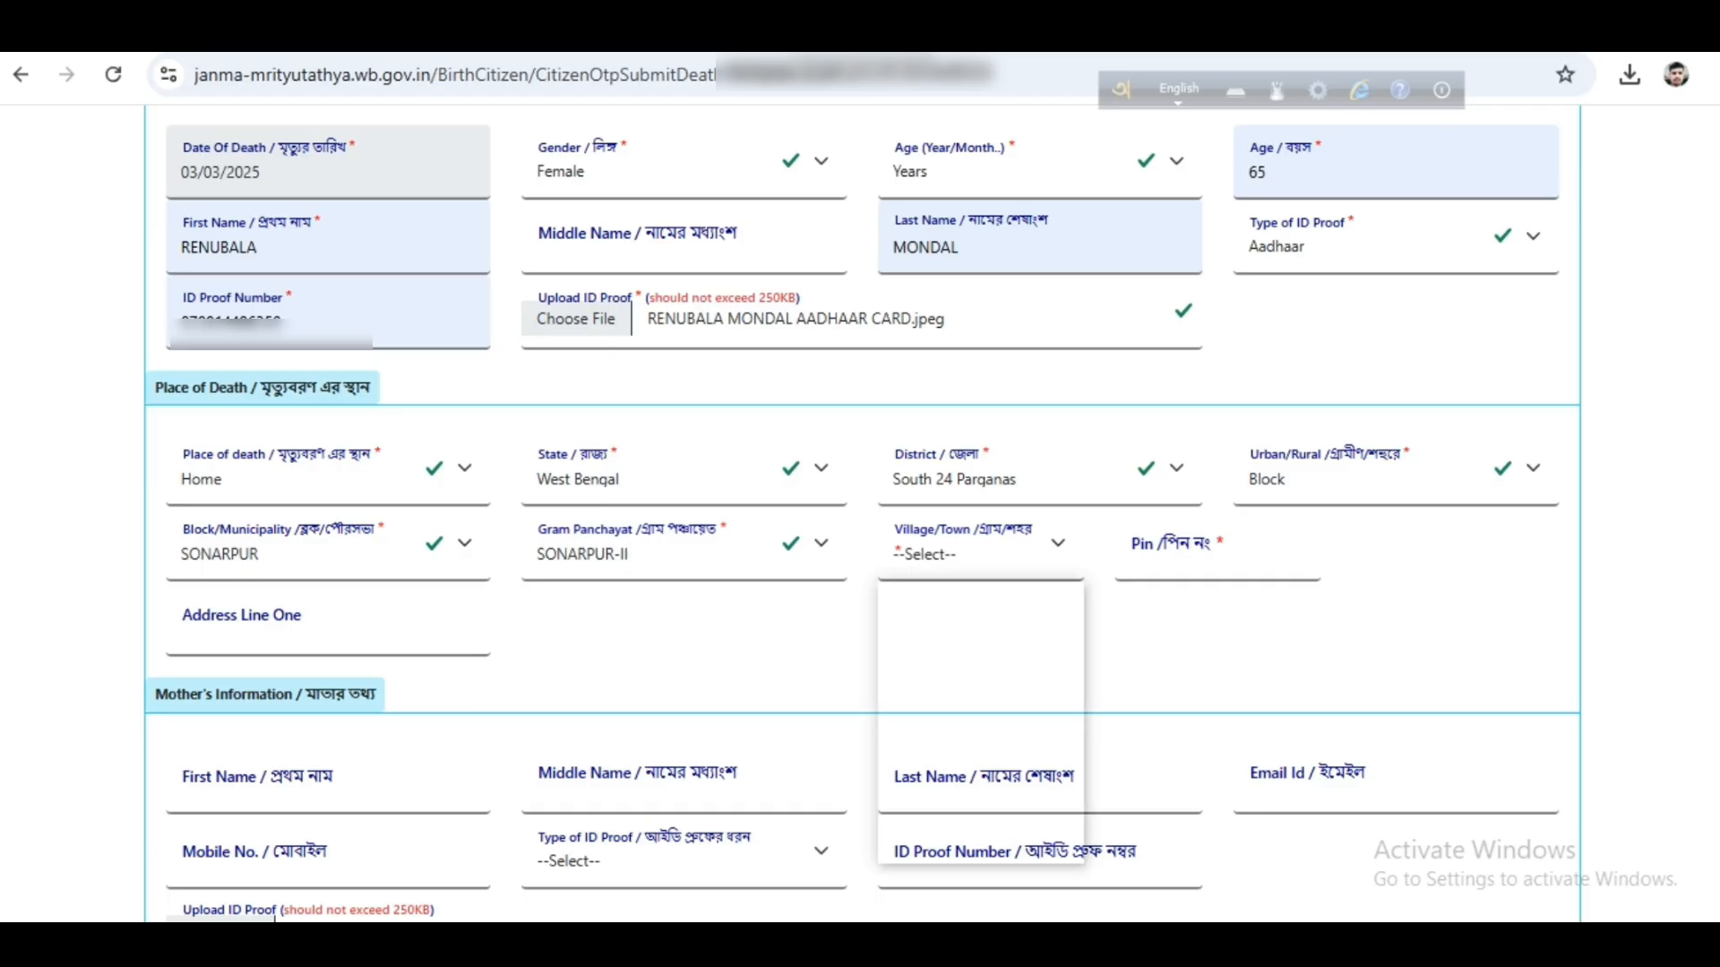
pyautogui.click(979, 810)
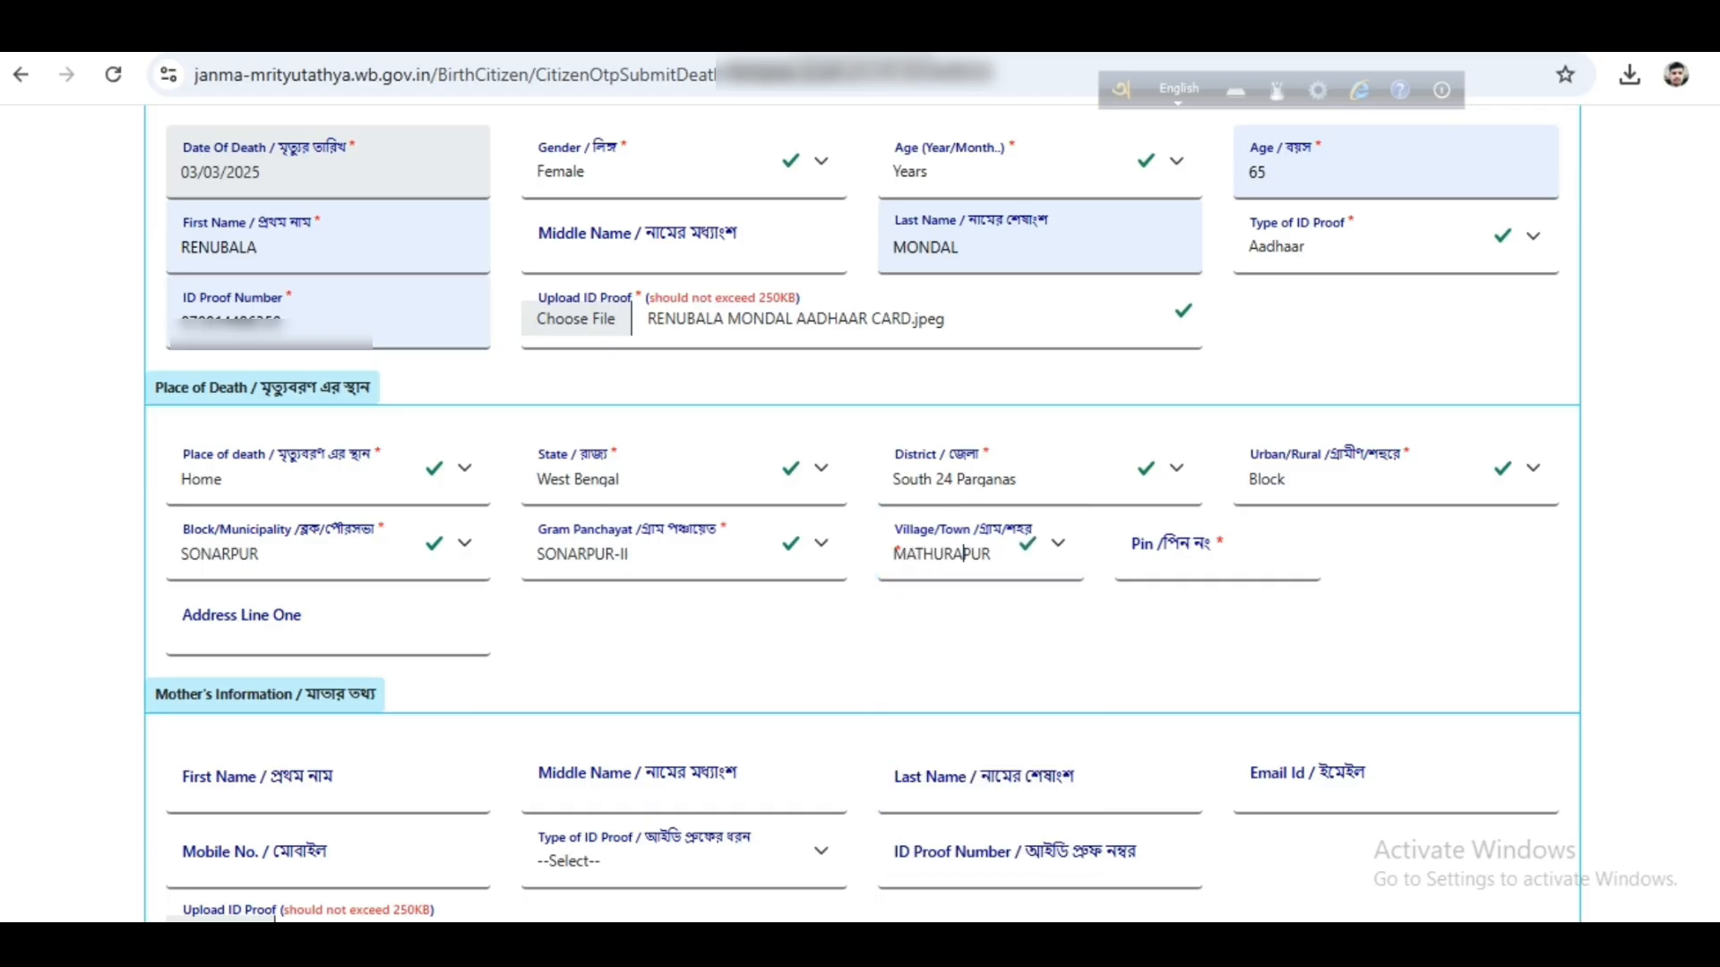
pyautogui.click(1216, 549)
pyautogui.click(1243, 667)
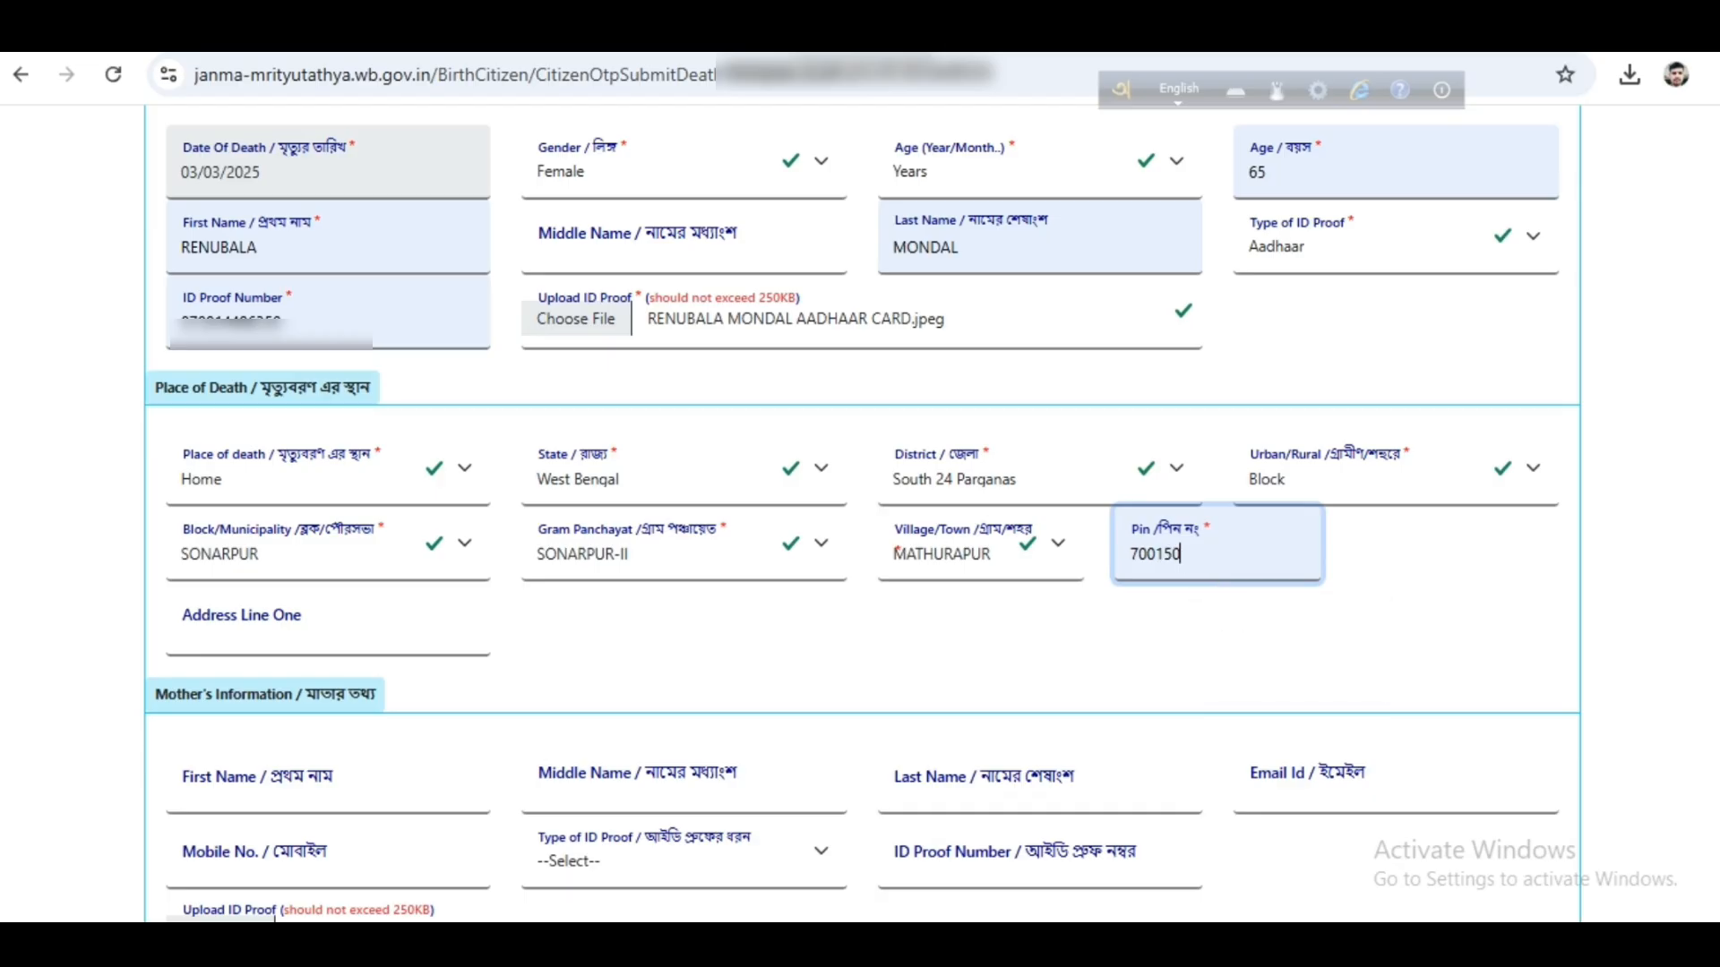
pyautogui.click(944, 618)
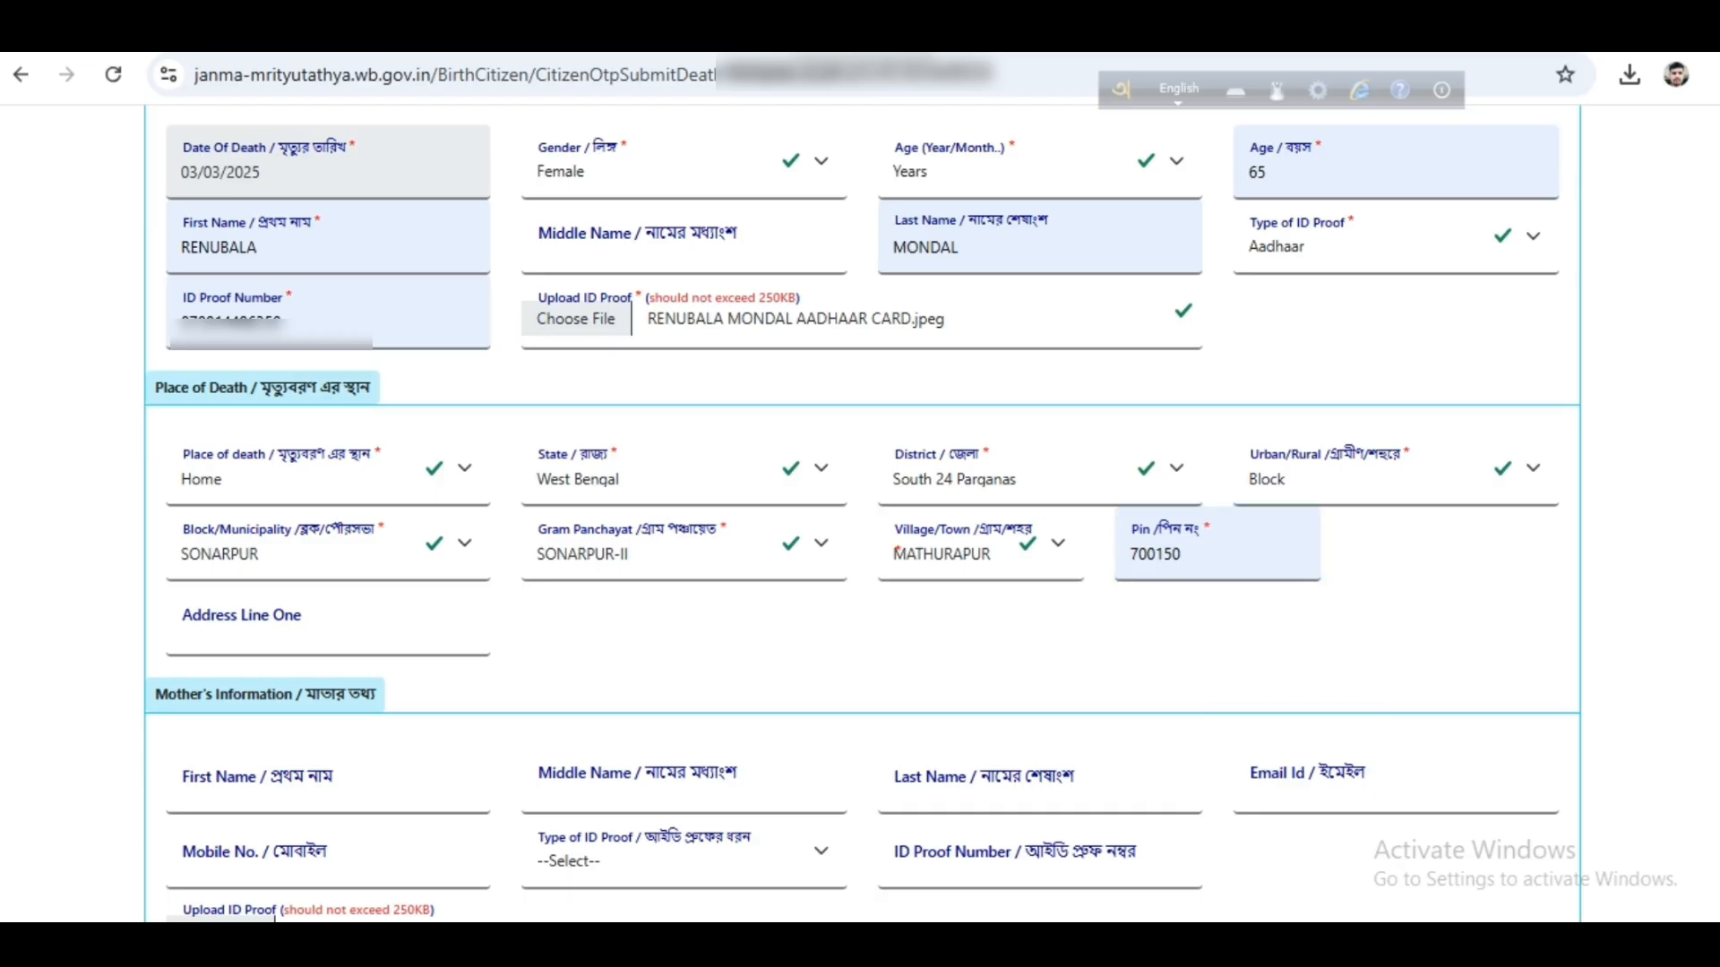
# Step: In the spouse information, fill in the spouse's first name, last name and mobile number, leaving the mother's and father's sections blank
pyautogui.scroll(-5, 860, 502)
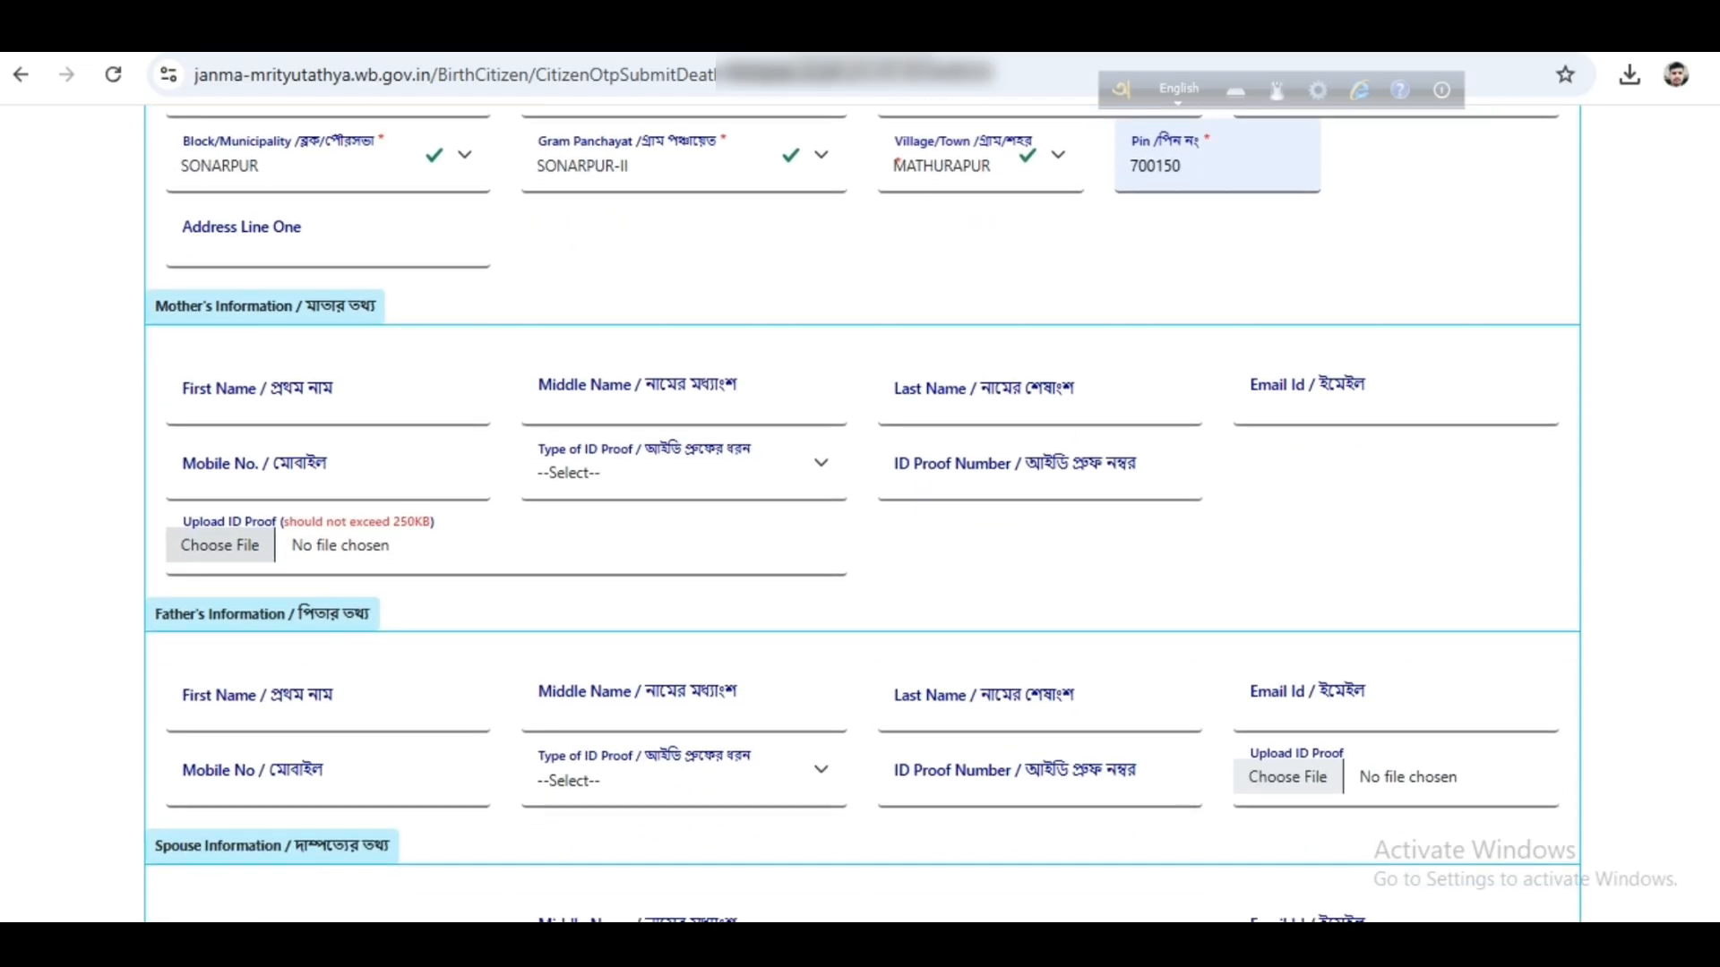
pyautogui.scroll(-4, 862, 517)
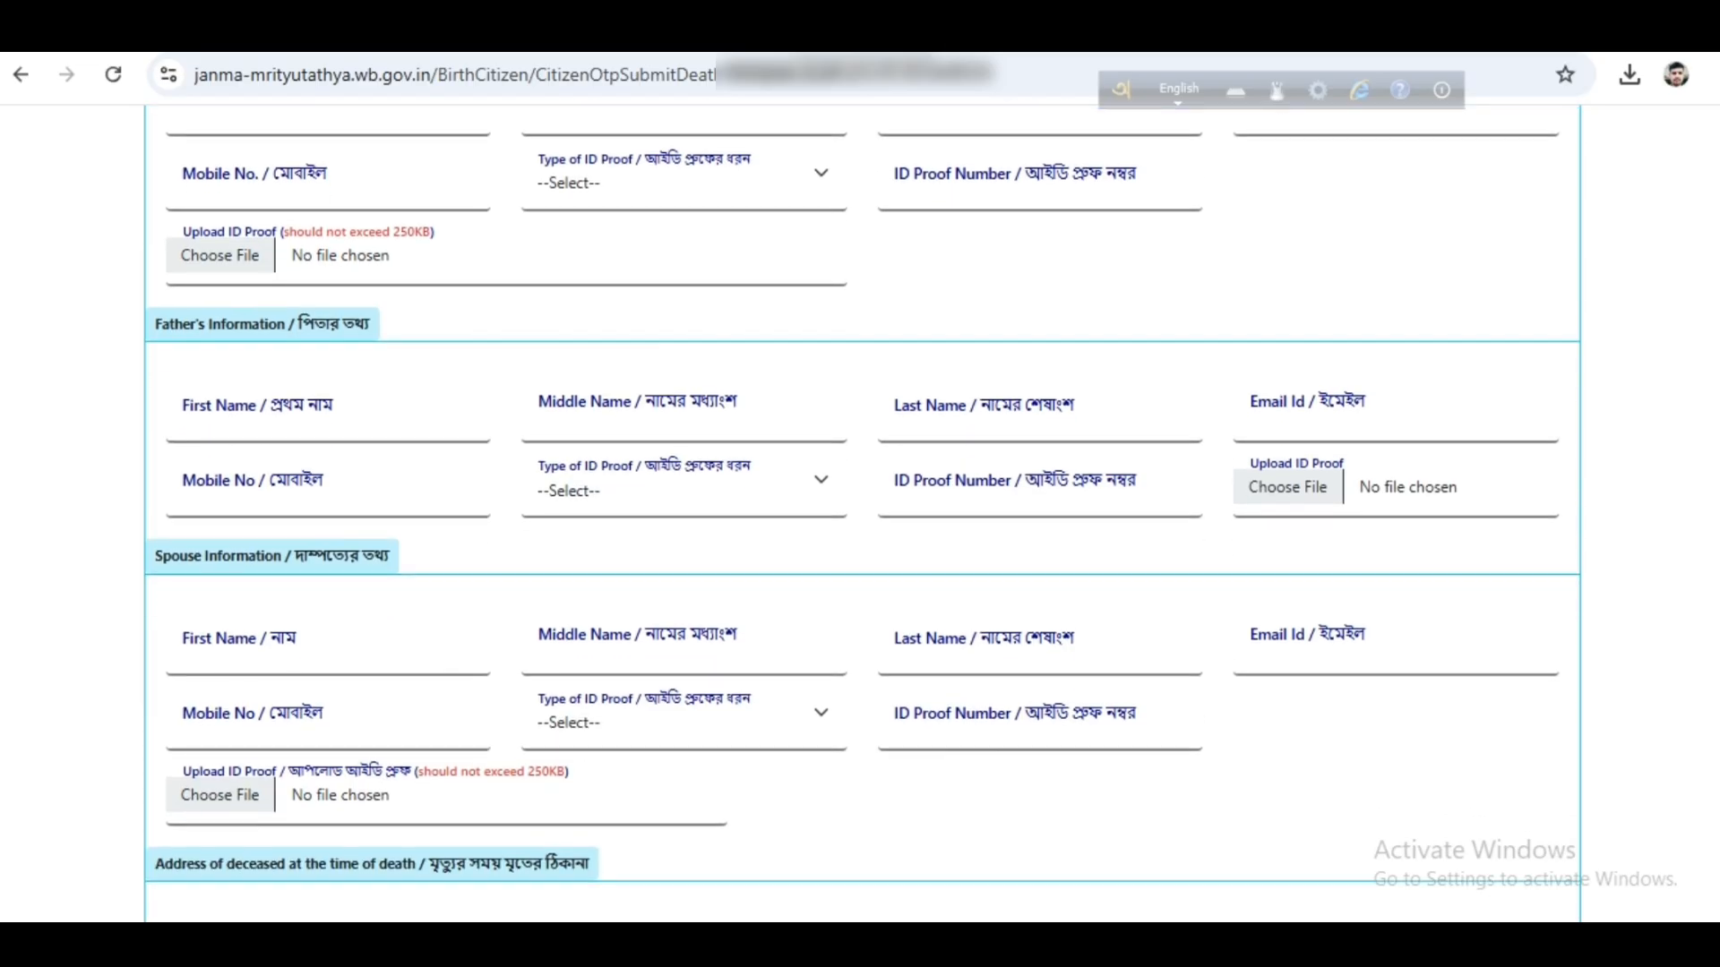
pyautogui.scroll(-1, 862, 515)
pyautogui.click(341, 541)
pyautogui.click(367, 618)
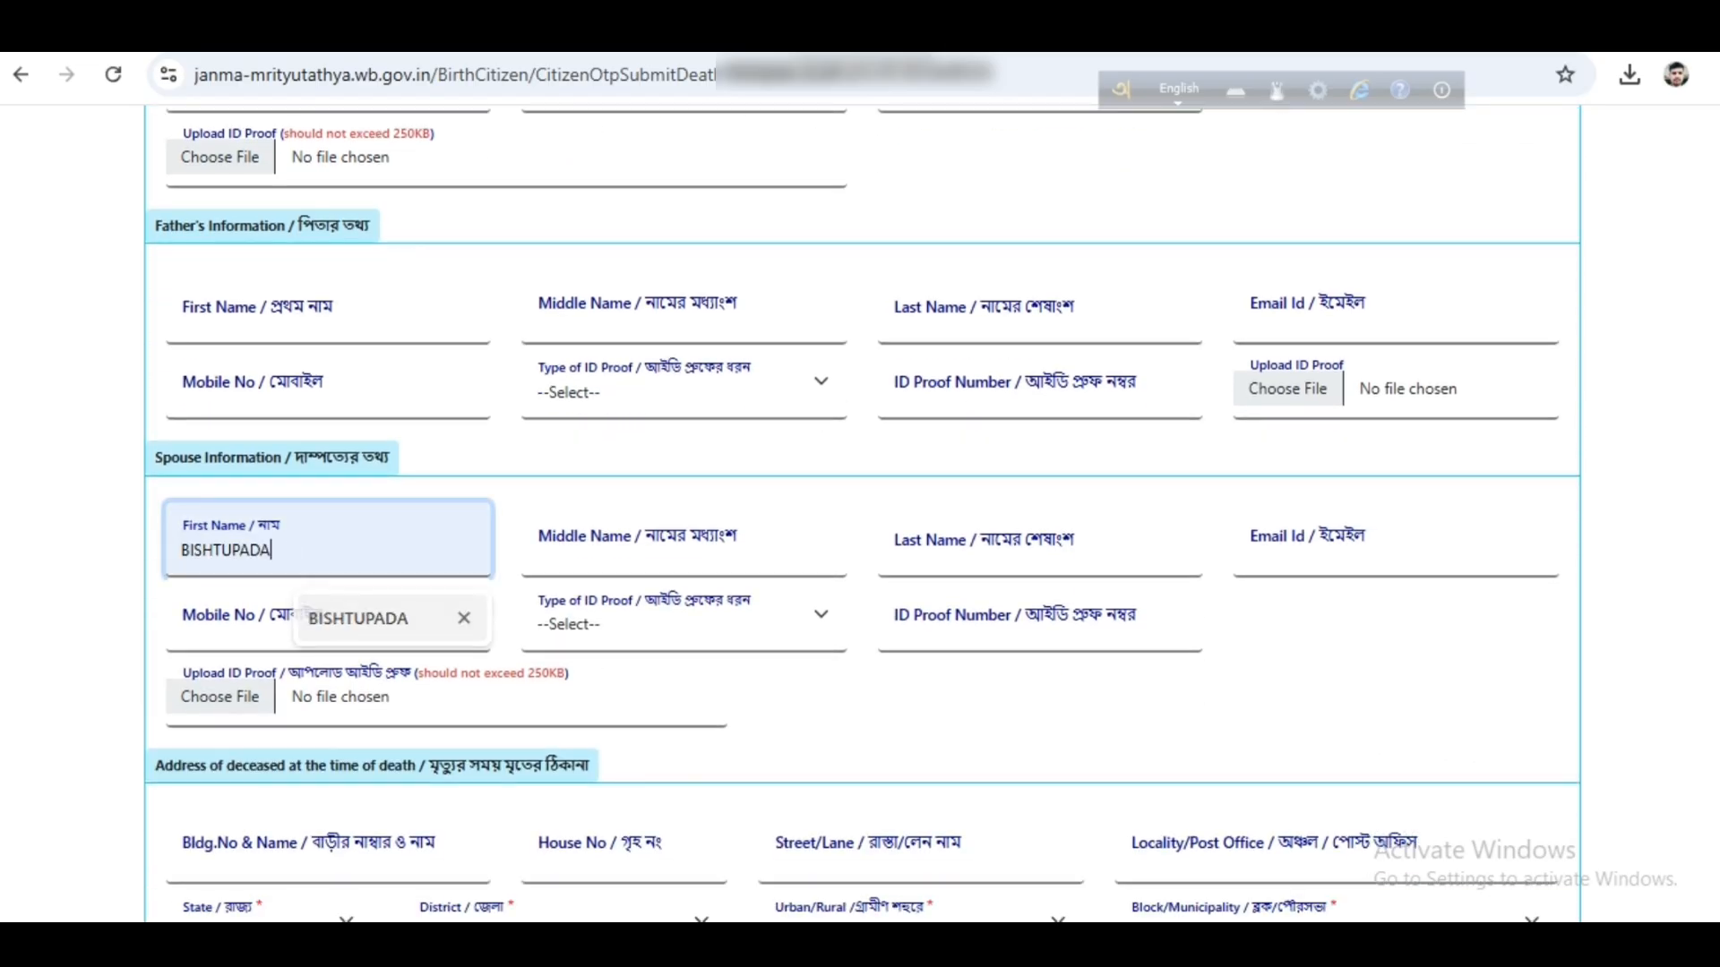
pyautogui.click(1039, 541)
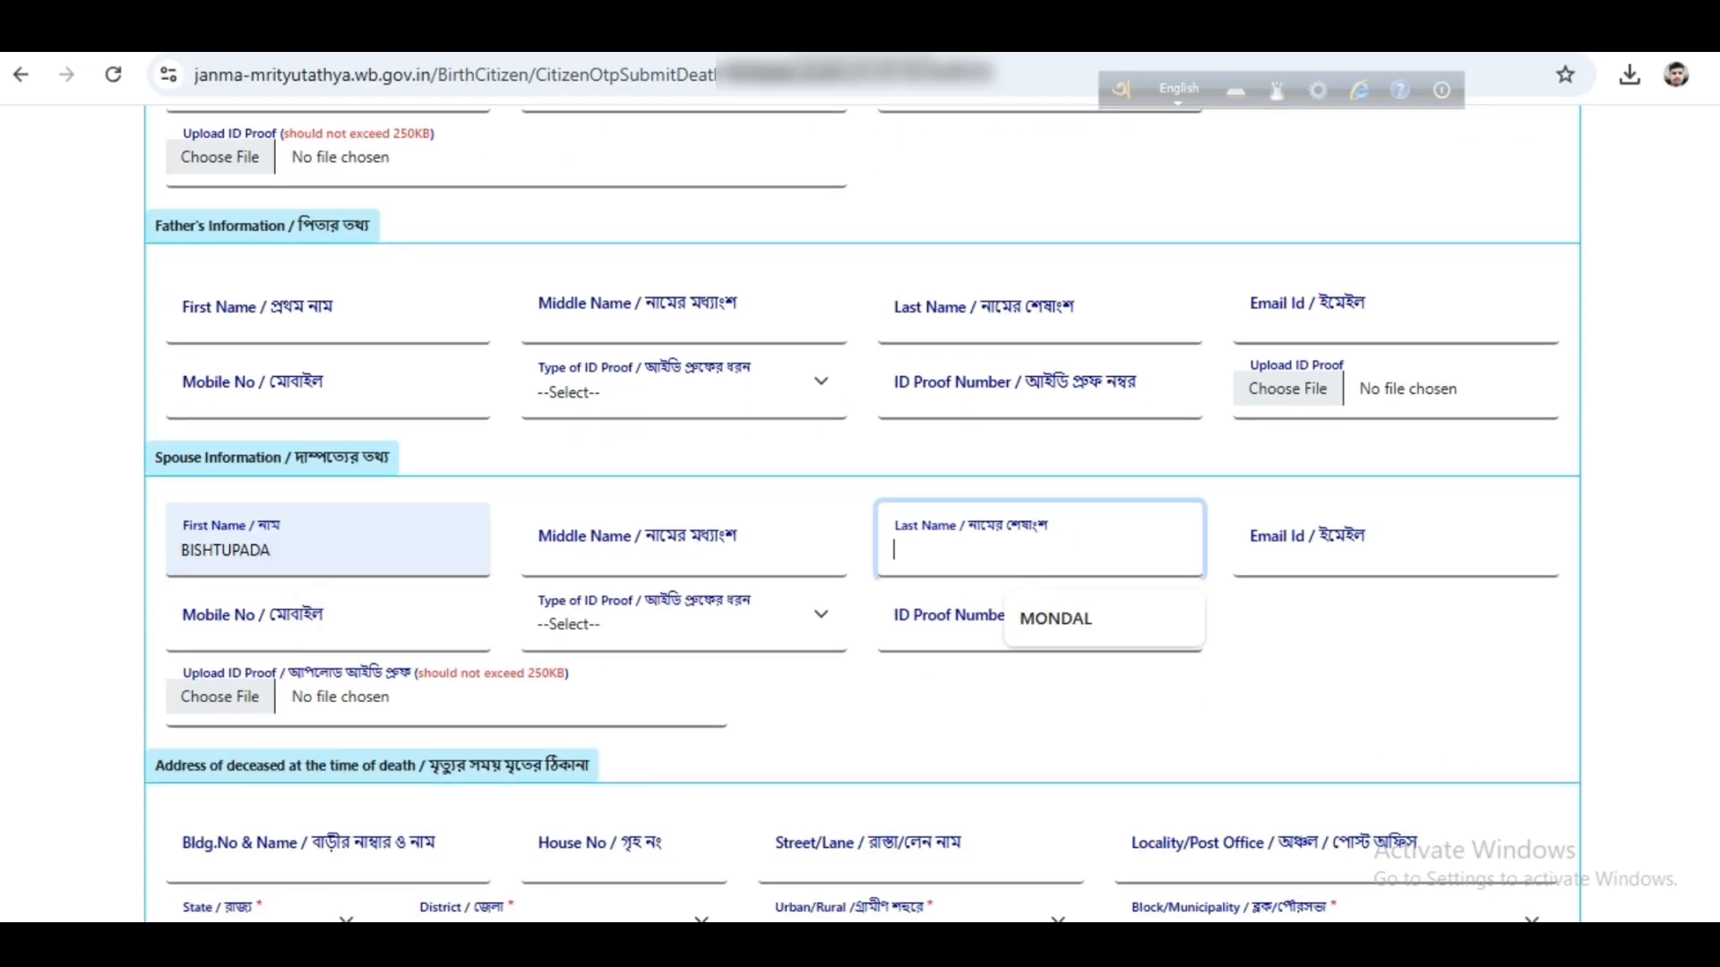
pyautogui.click(1066, 619)
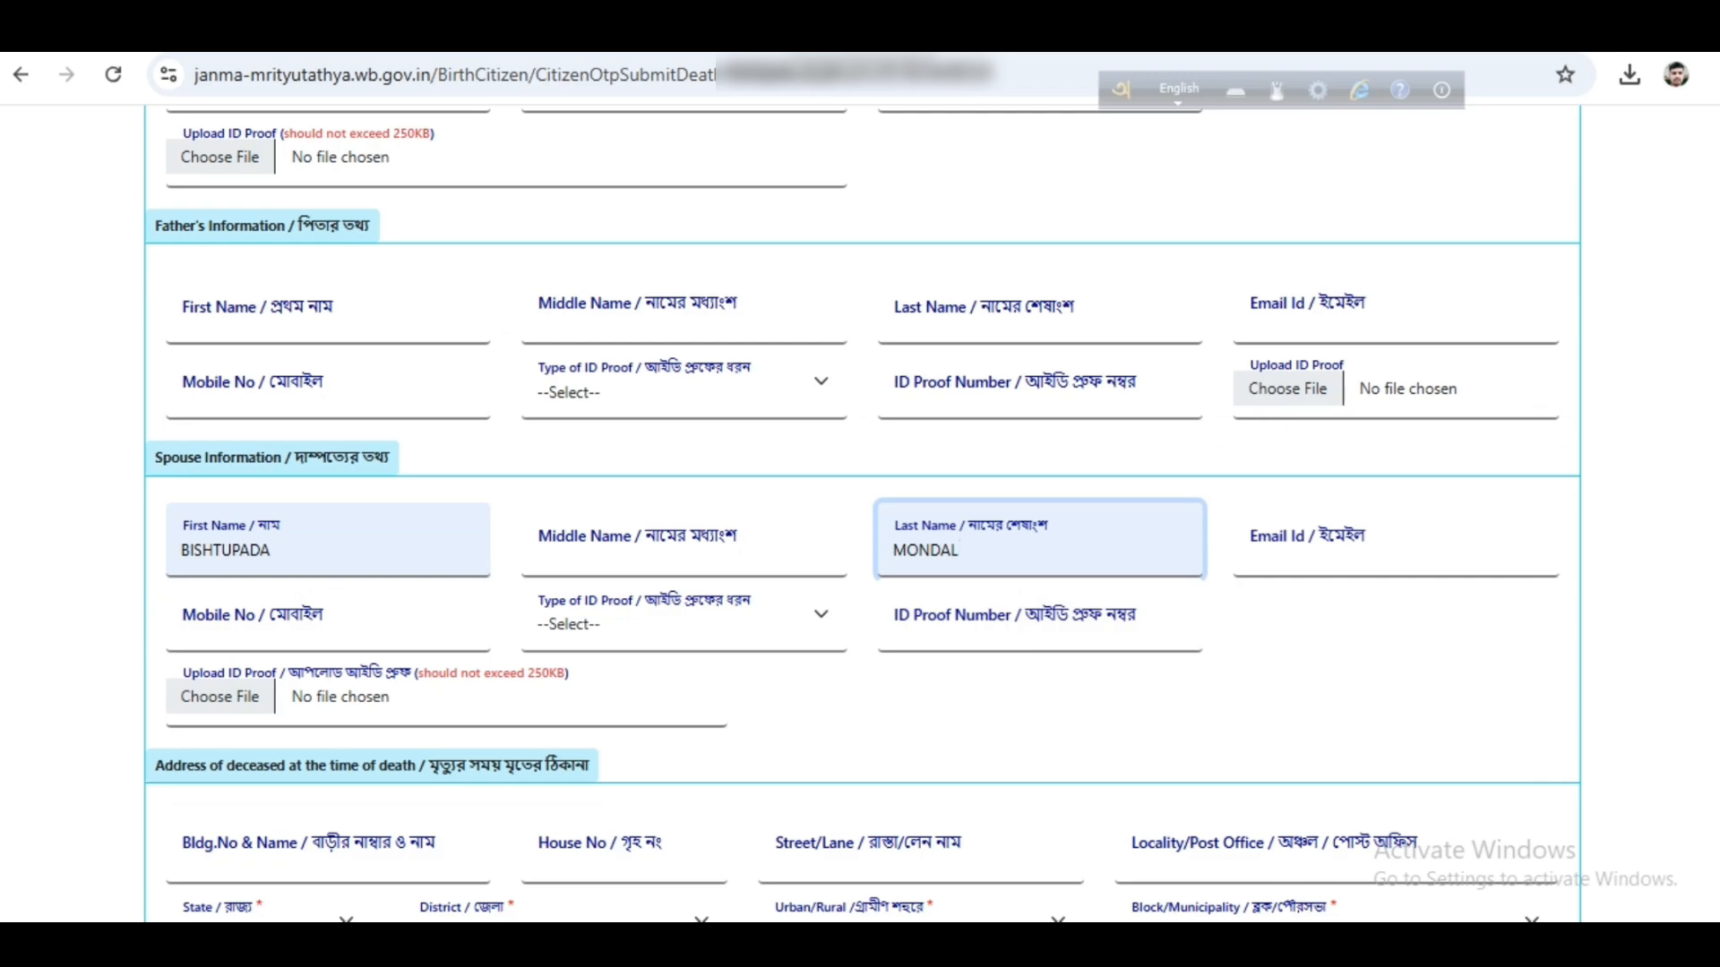
pyautogui.click(1202, 589)
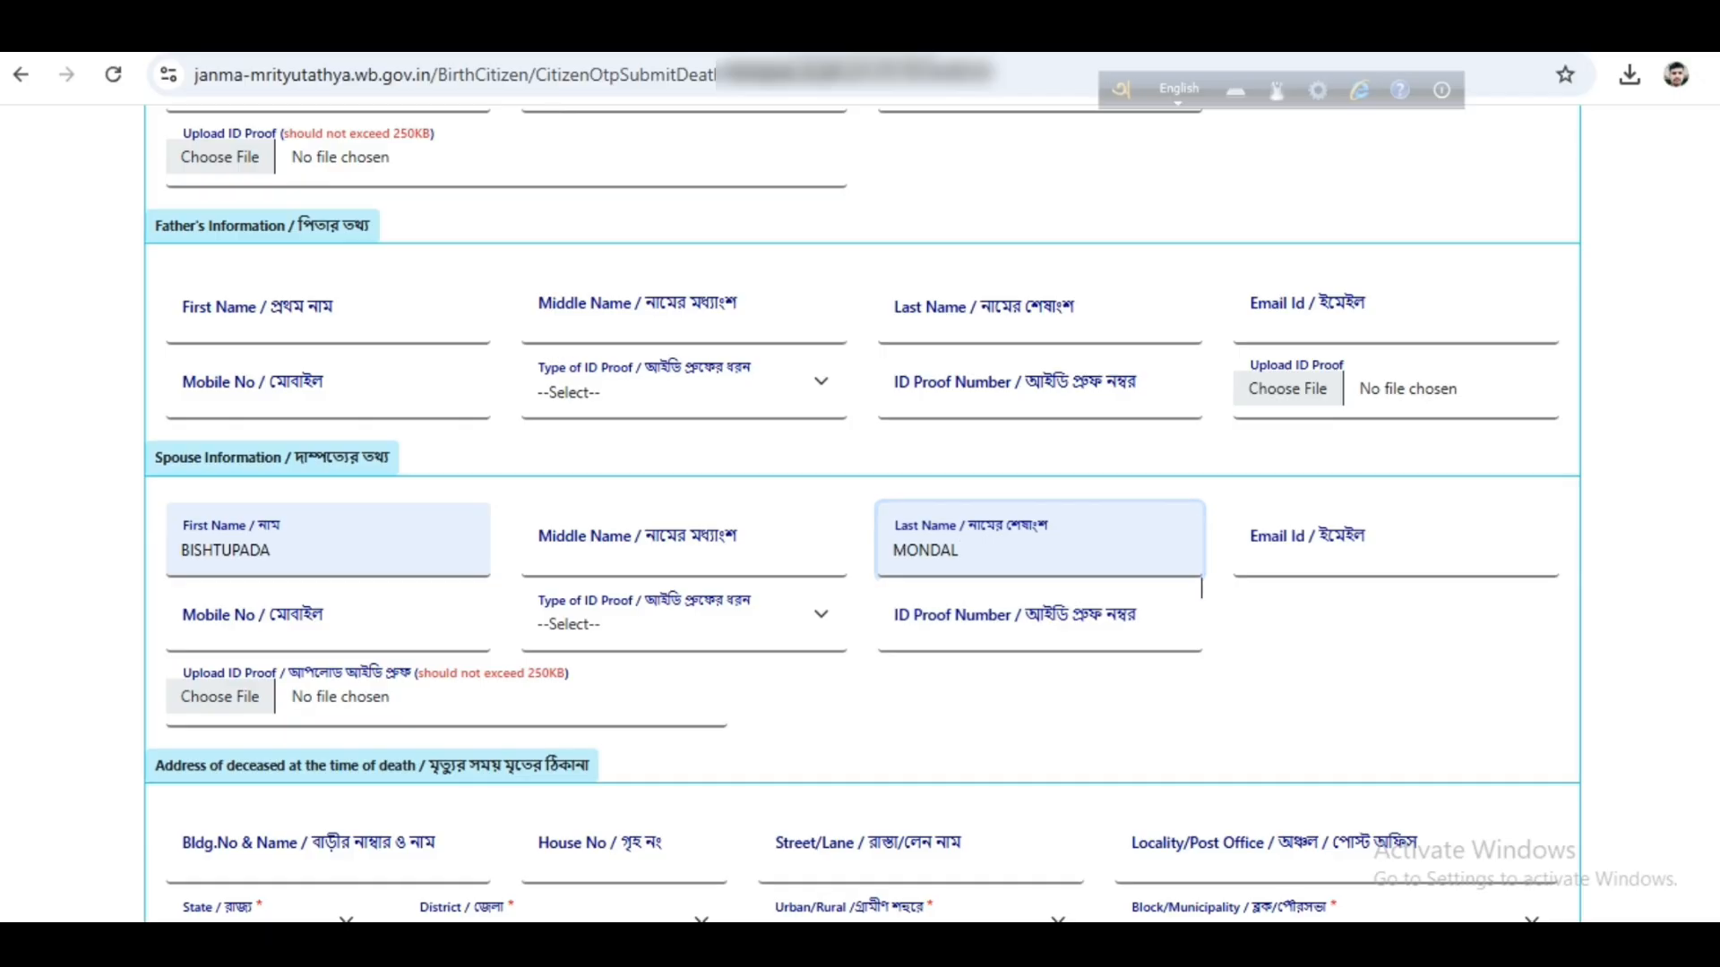
pyautogui.click(304, 618)
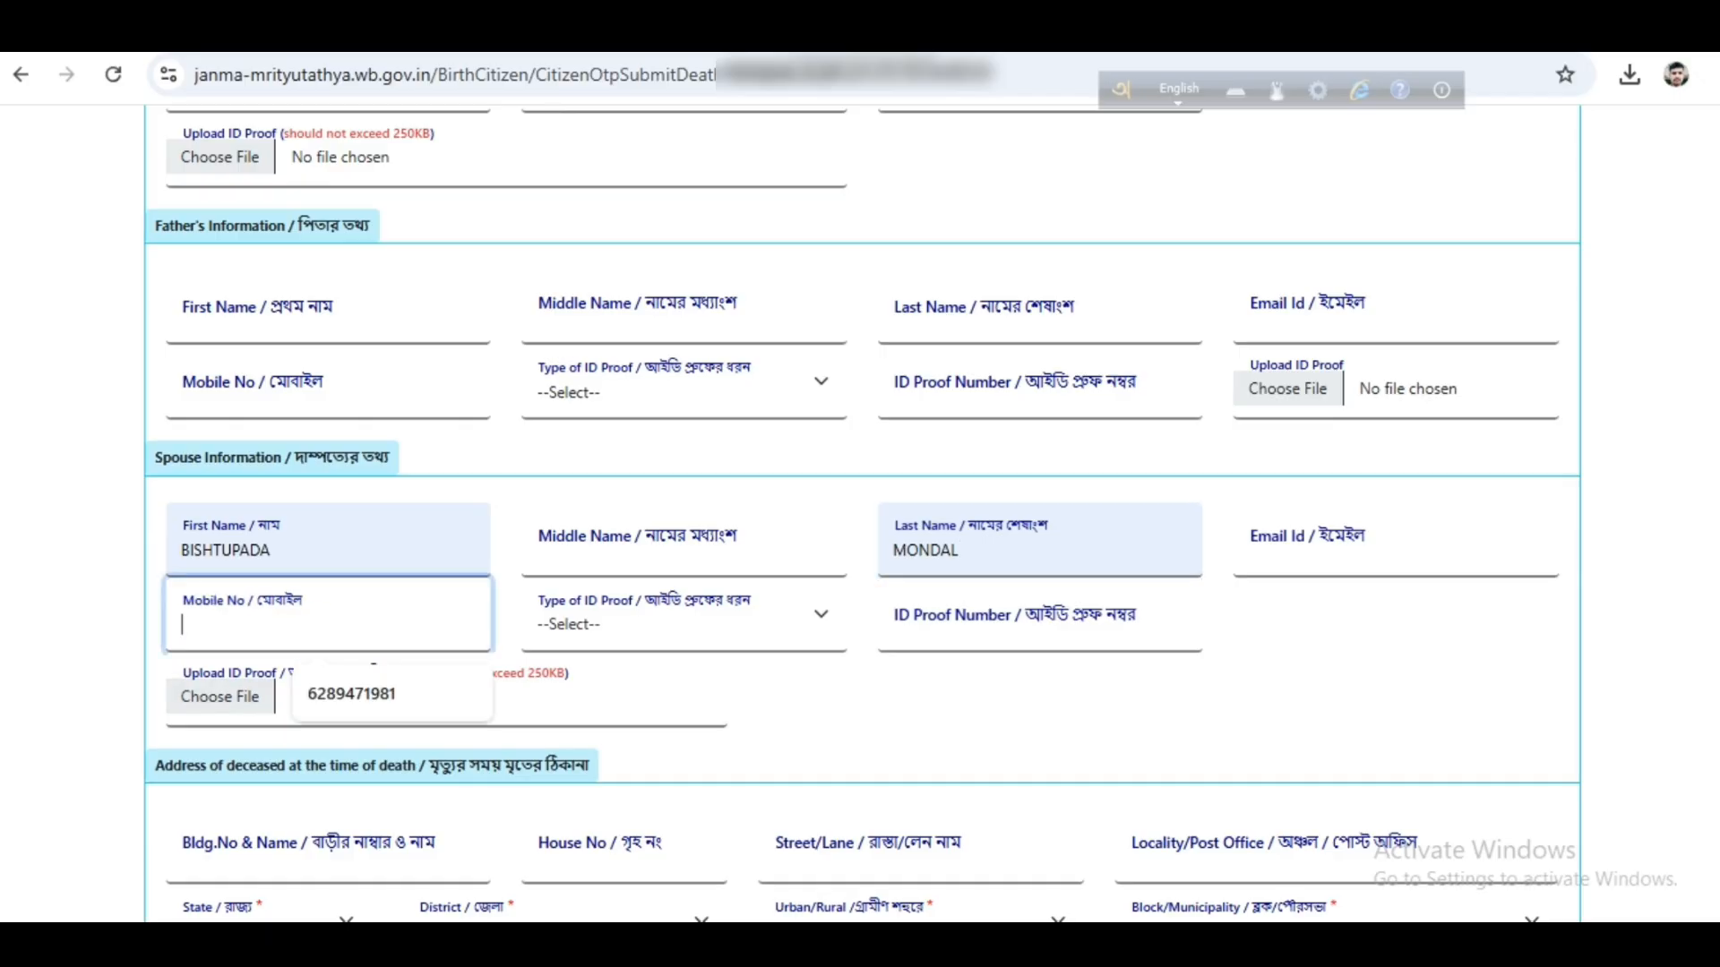
pyautogui.click(376, 694)
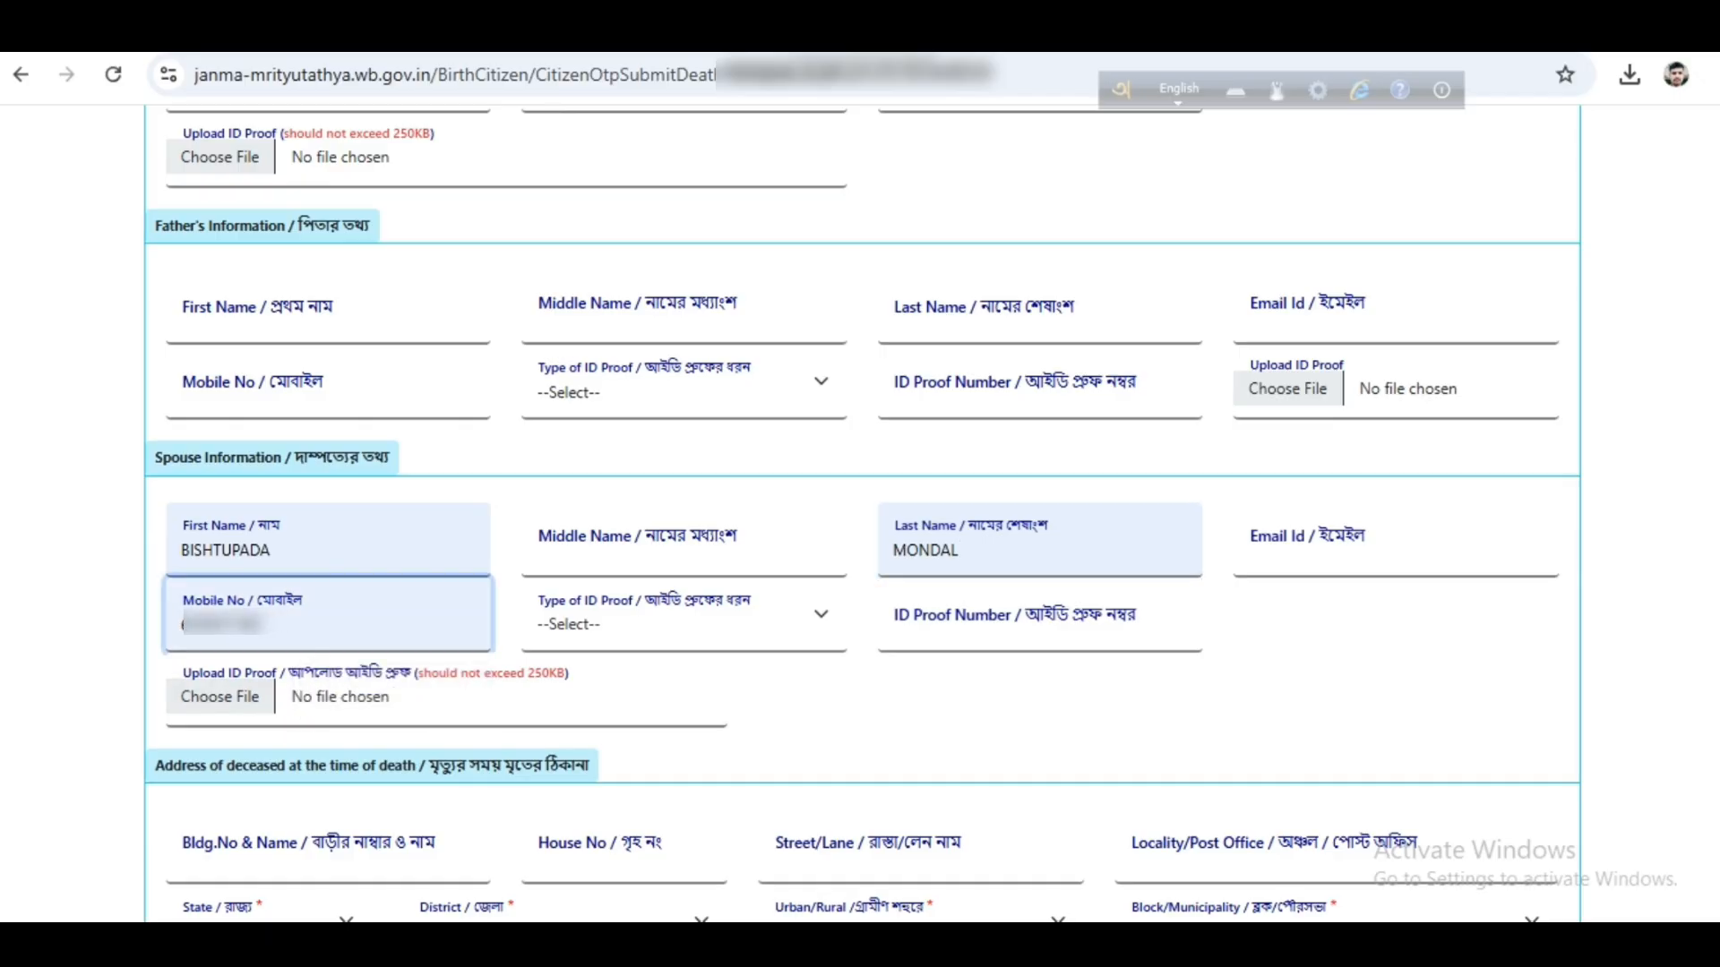
# Step: In the spouse information, set the type of ID proof to Aadhaar and fill in the spouse's ID proof number
pyautogui.click(686, 617)
pyautogui.click(681, 701)
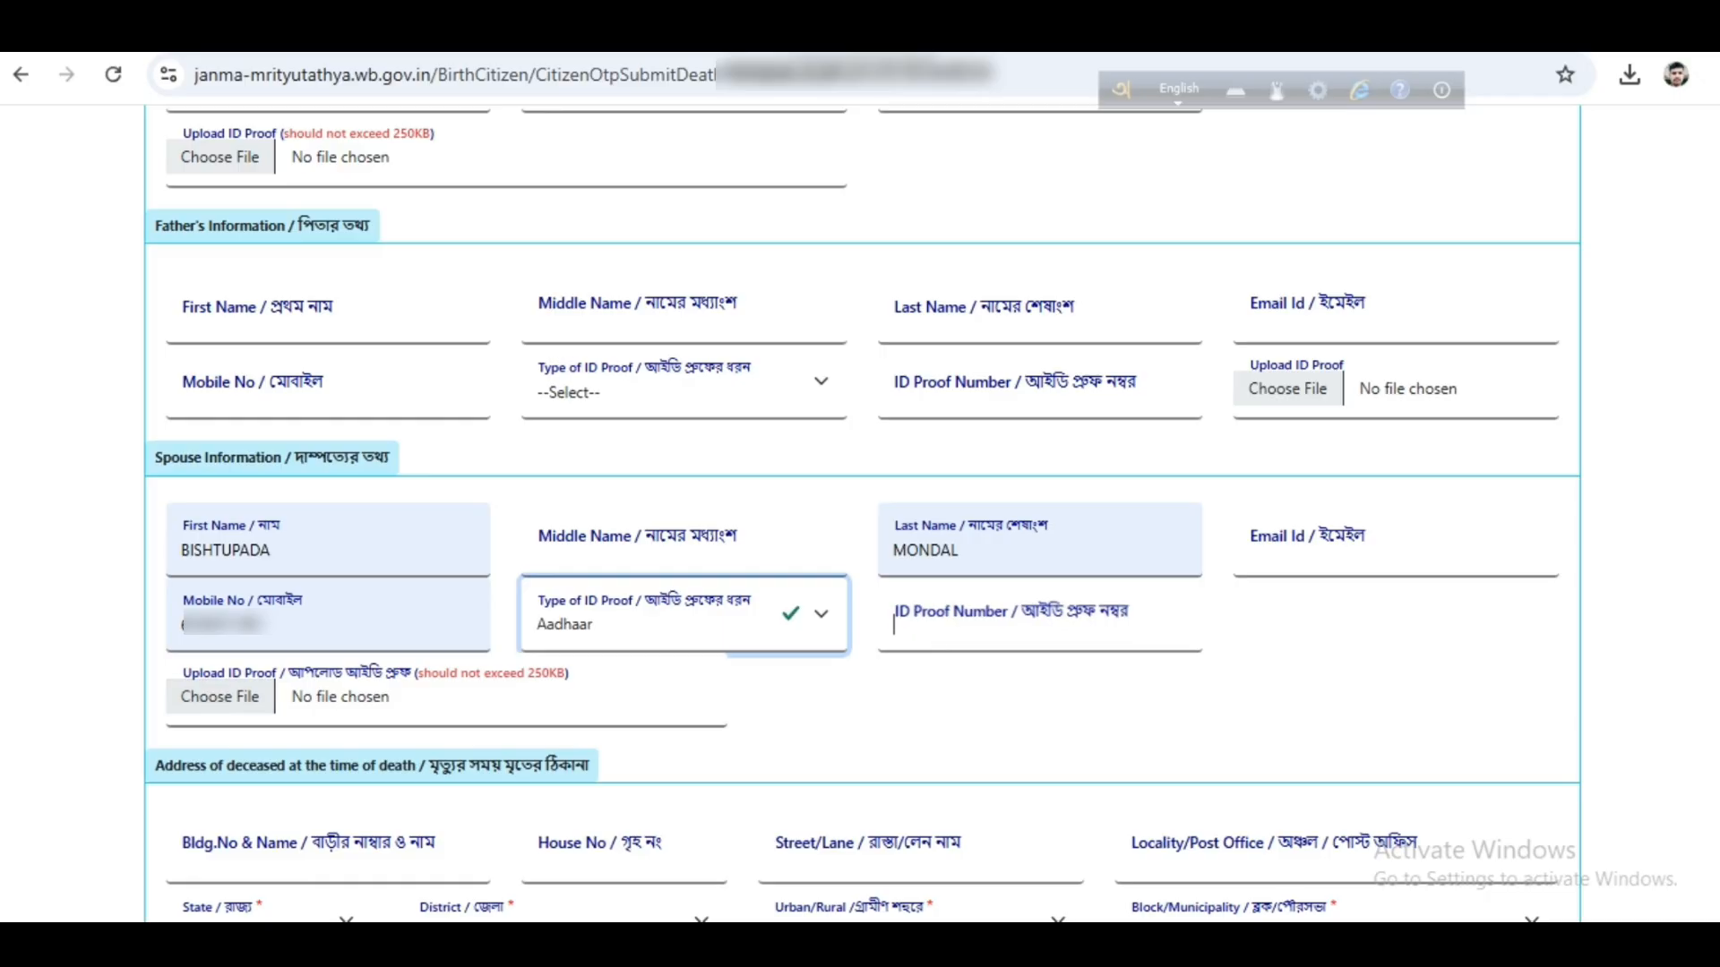
pyautogui.click(903, 620)
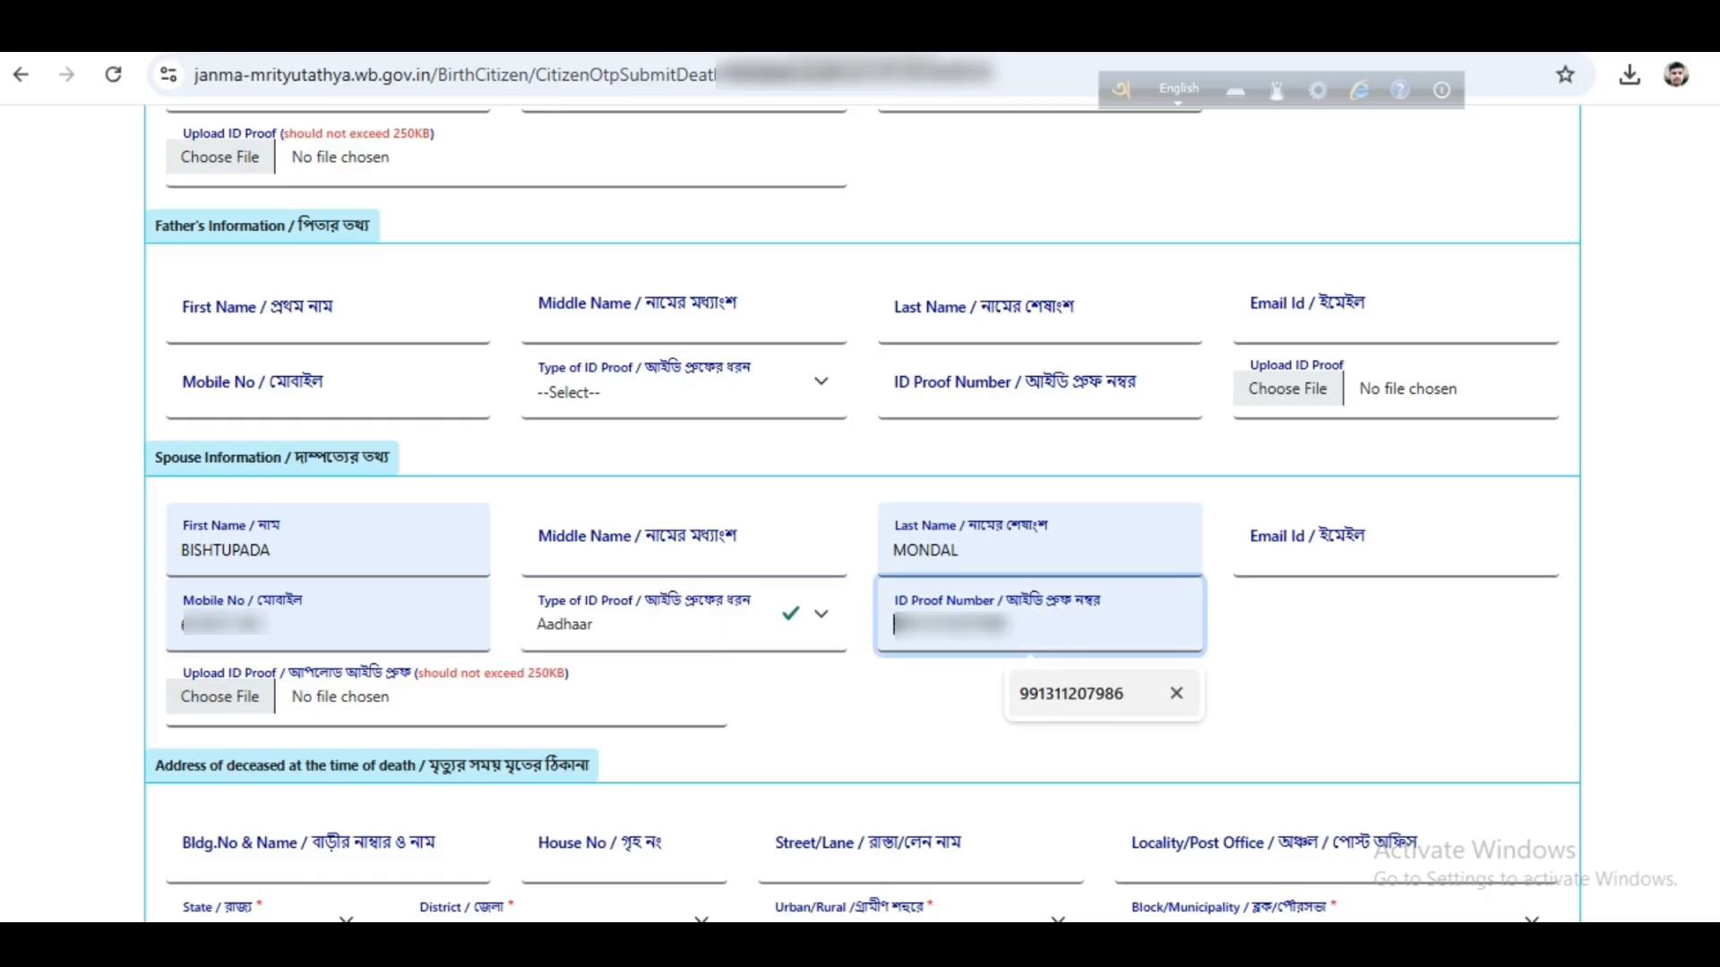
pyautogui.click(1072, 695)
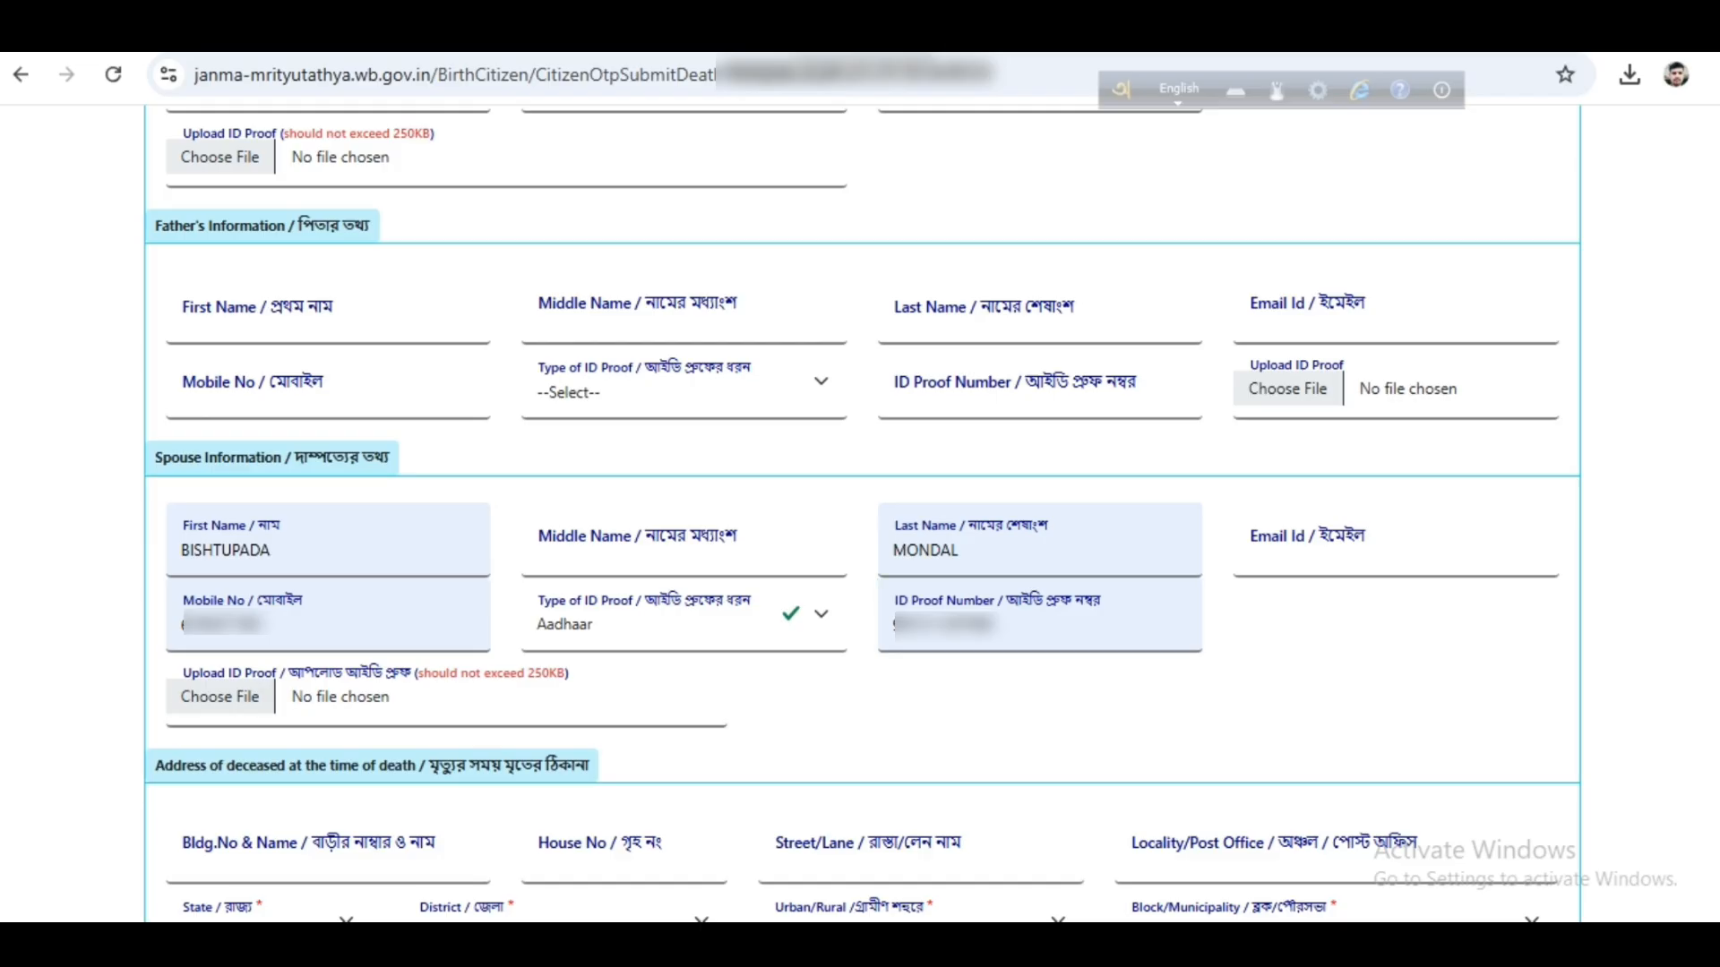
# Step: Upload the spouse's Aadhaar card JPEG from the Downloads folder as the spouse's ID proof
pyautogui.click(219, 697)
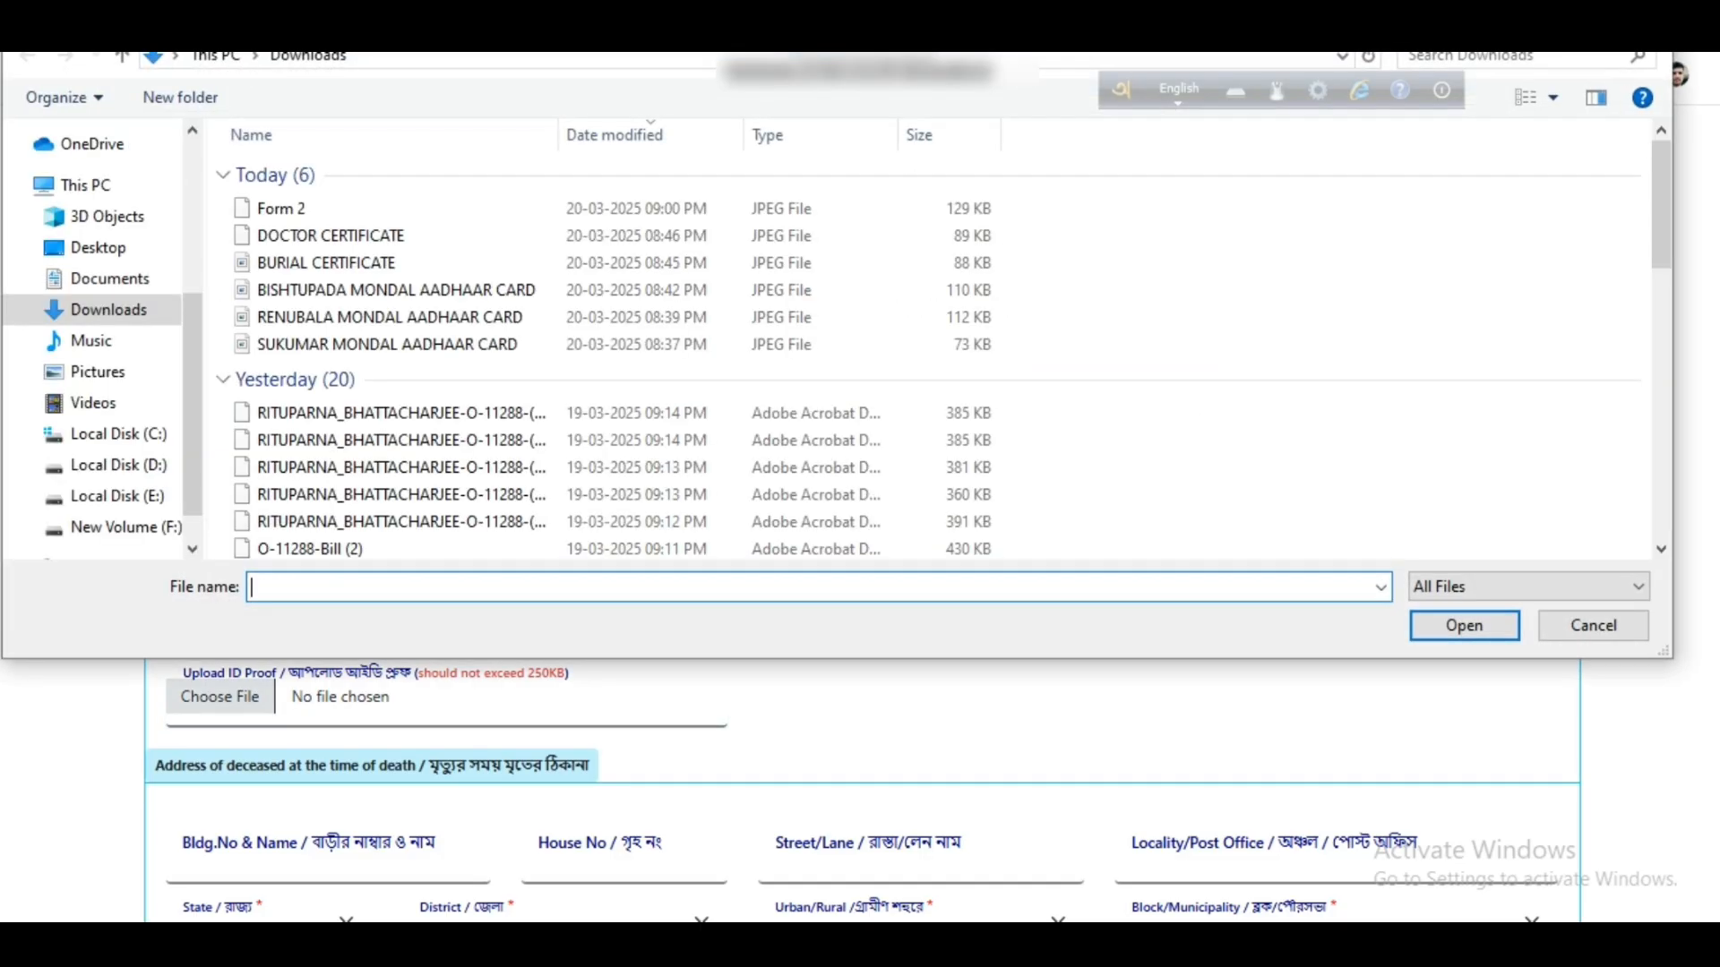
pyautogui.click(394, 290)
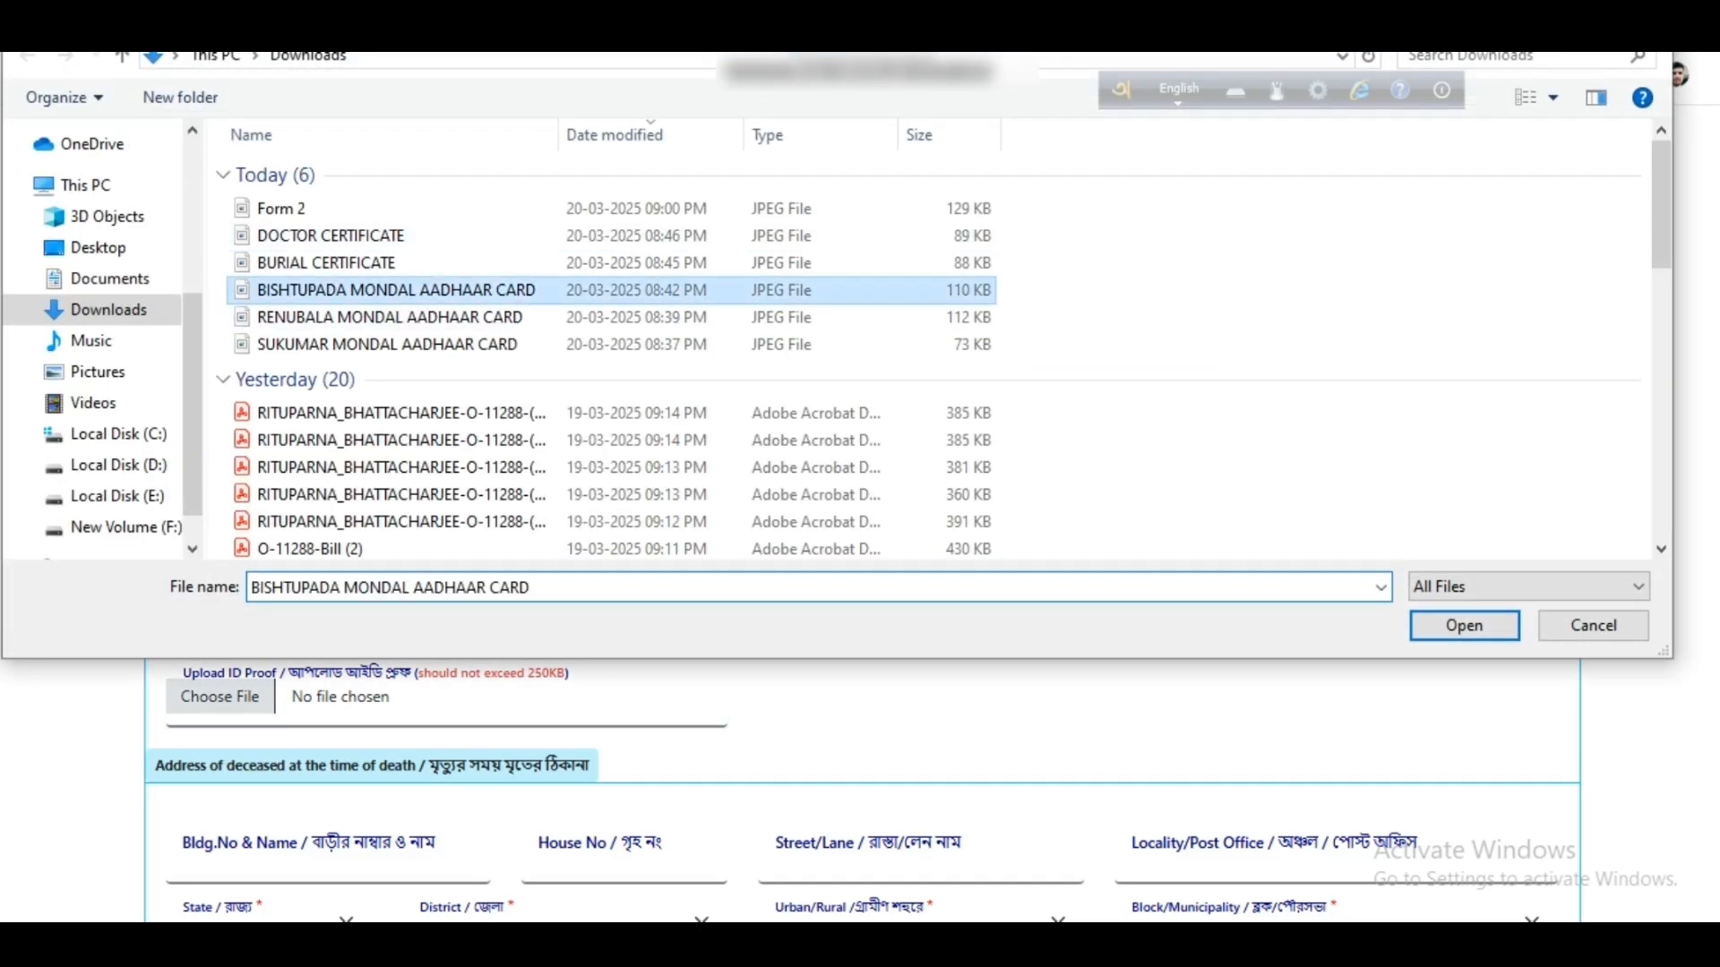
pyautogui.doubleClick(394, 289)
pyautogui.click(895, 703)
# Step: Fill in the street/lane and the locality/post office of the deceased's address at the time of death, leaving building and house number blank
pyautogui.scroll(-3, 861, 573)
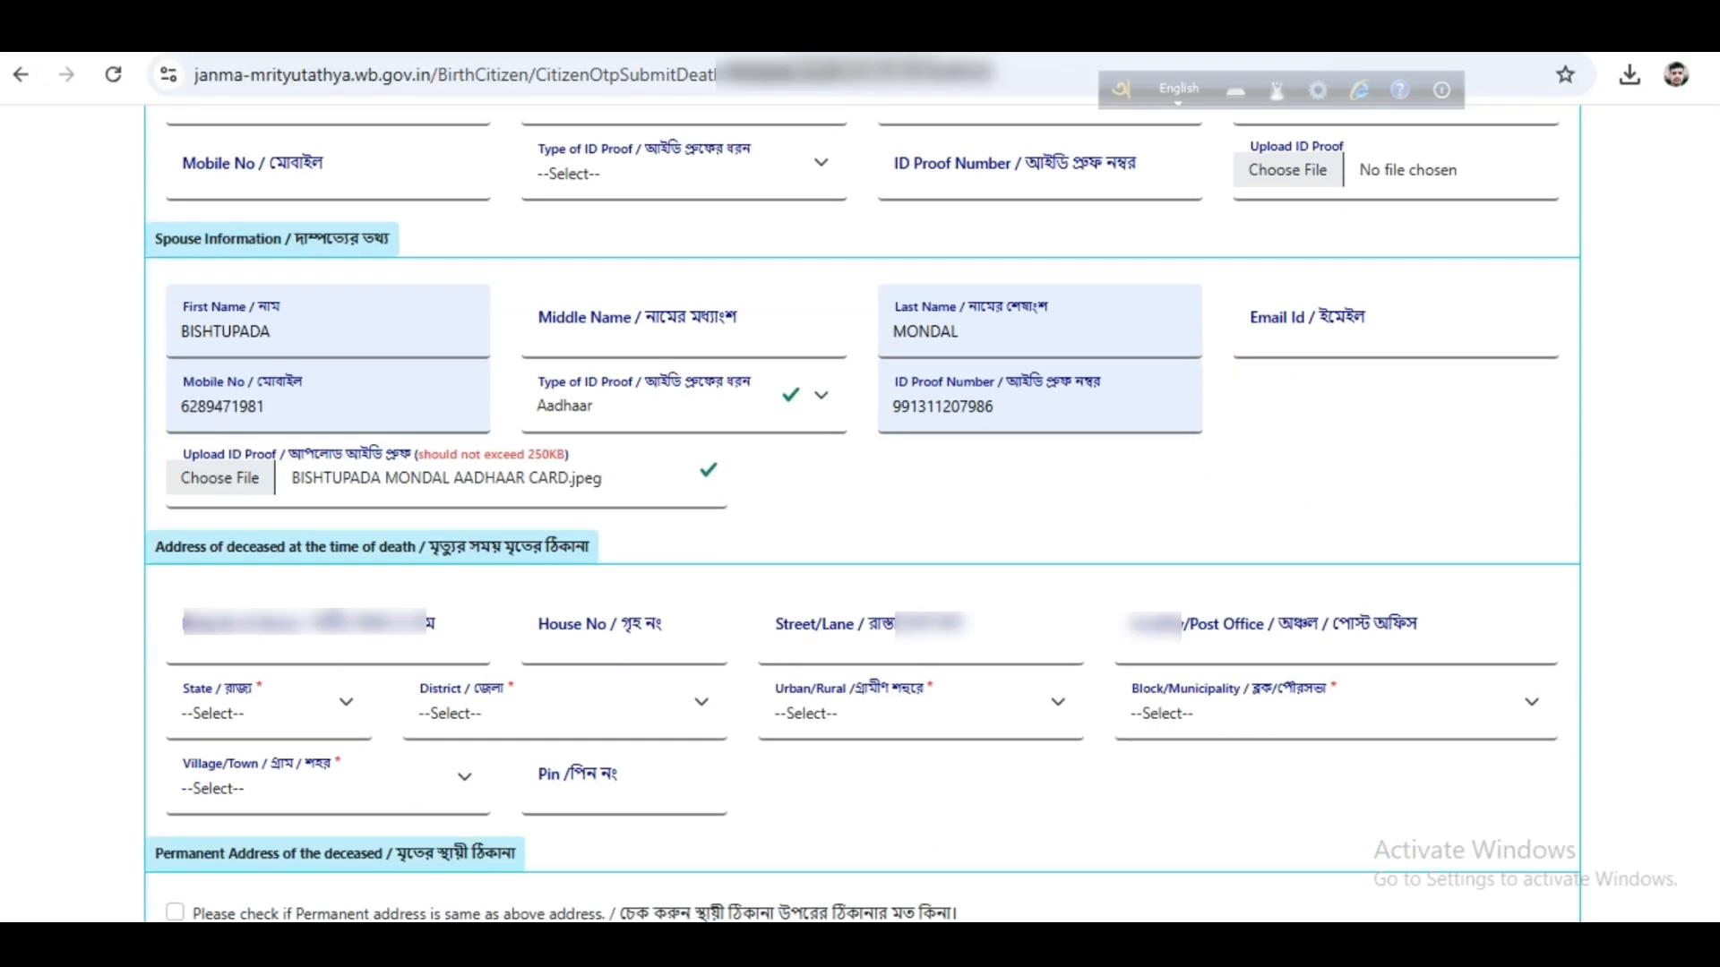
pyautogui.click(618, 459)
pyautogui.press('Tab')
pyautogui.press('Down')
pyautogui.press('Down')
pyautogui.press('Down')
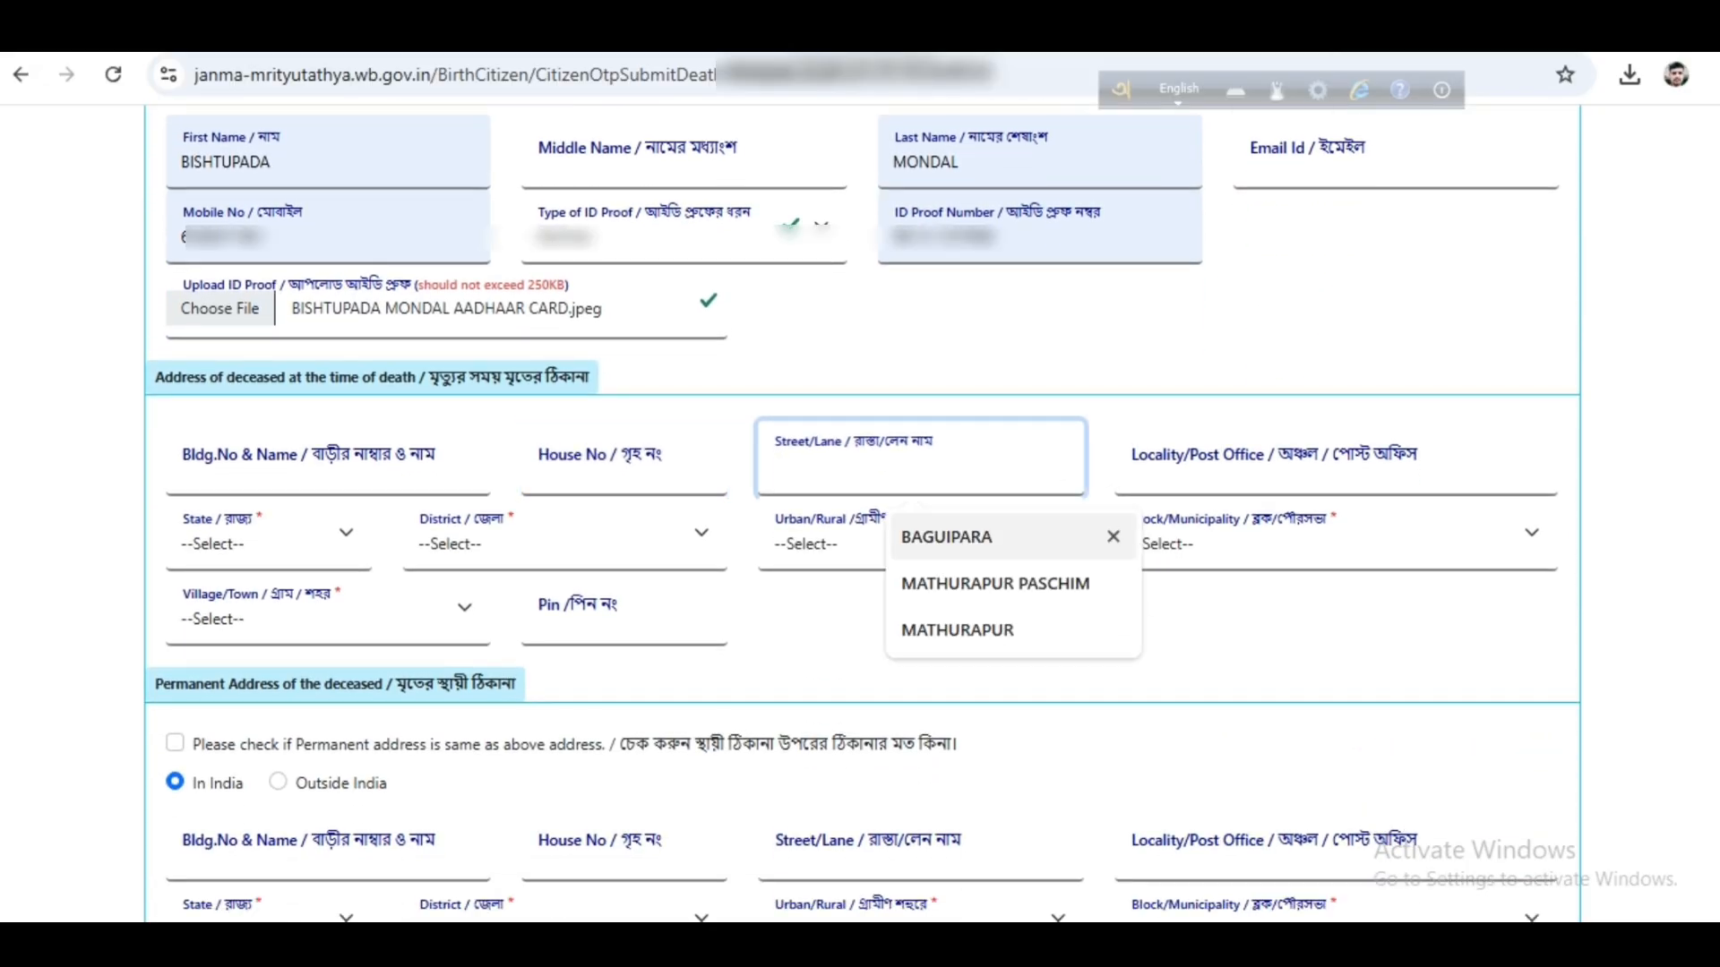
pyautogui.press('Return')
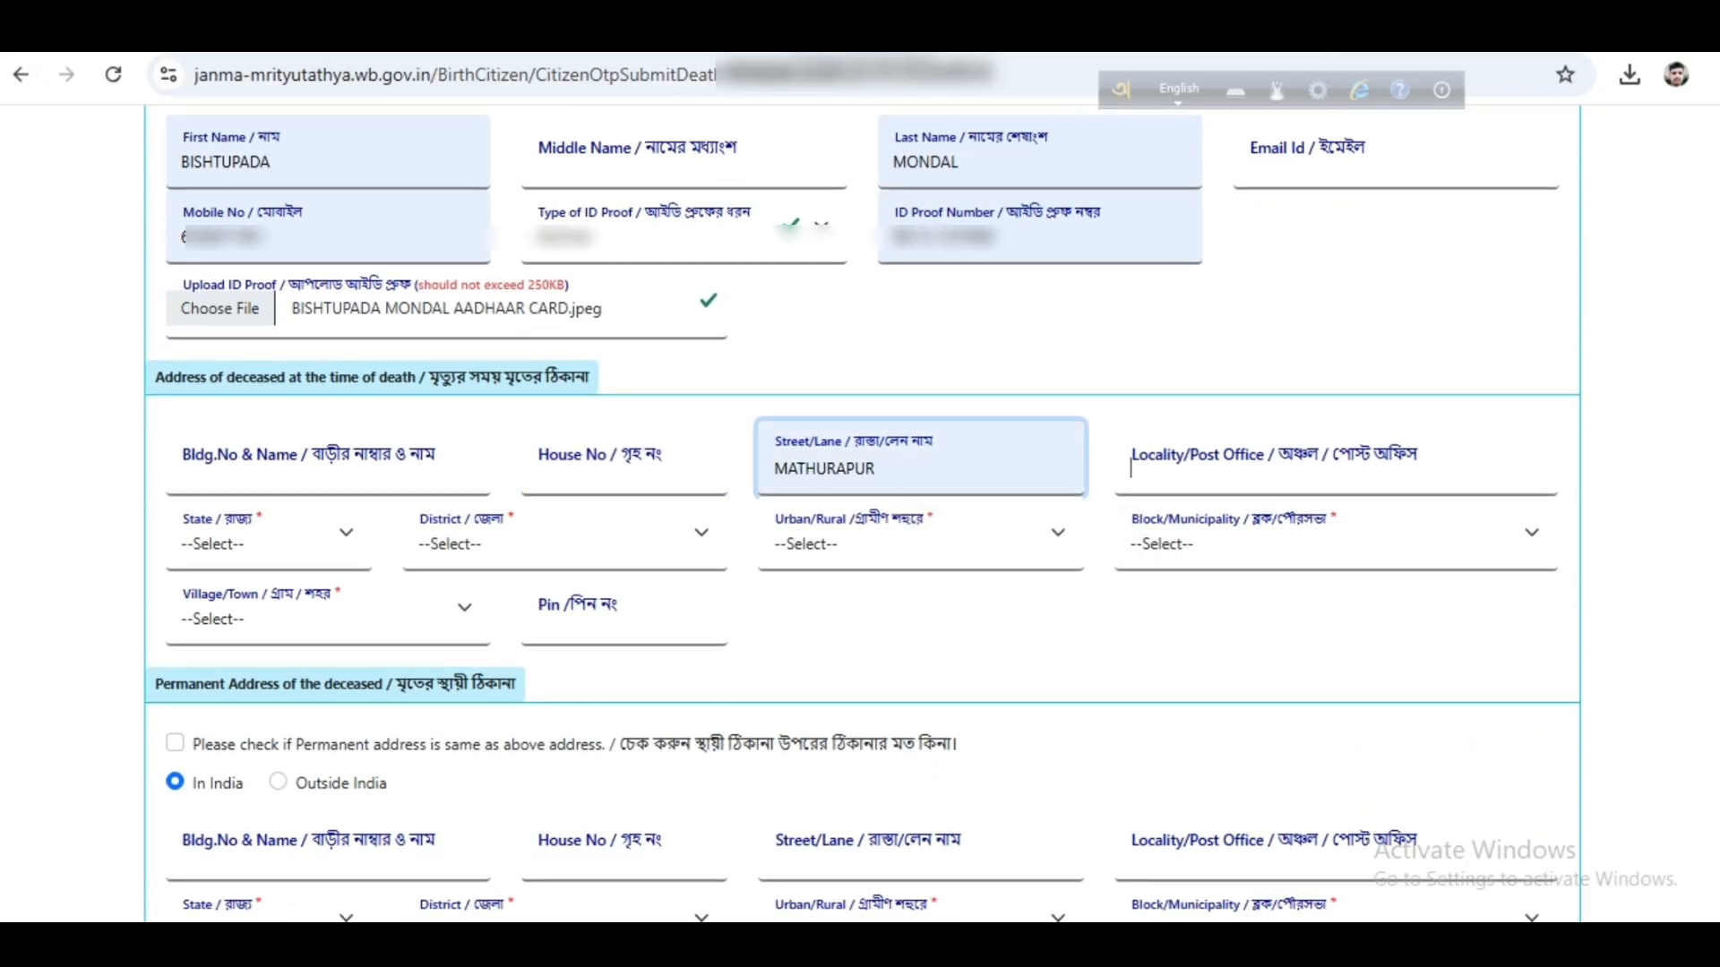
pyautogui.press('Tab')
pyautogui.press('Down')
pyautogui.press('Down')
pyautogui.press('Return')
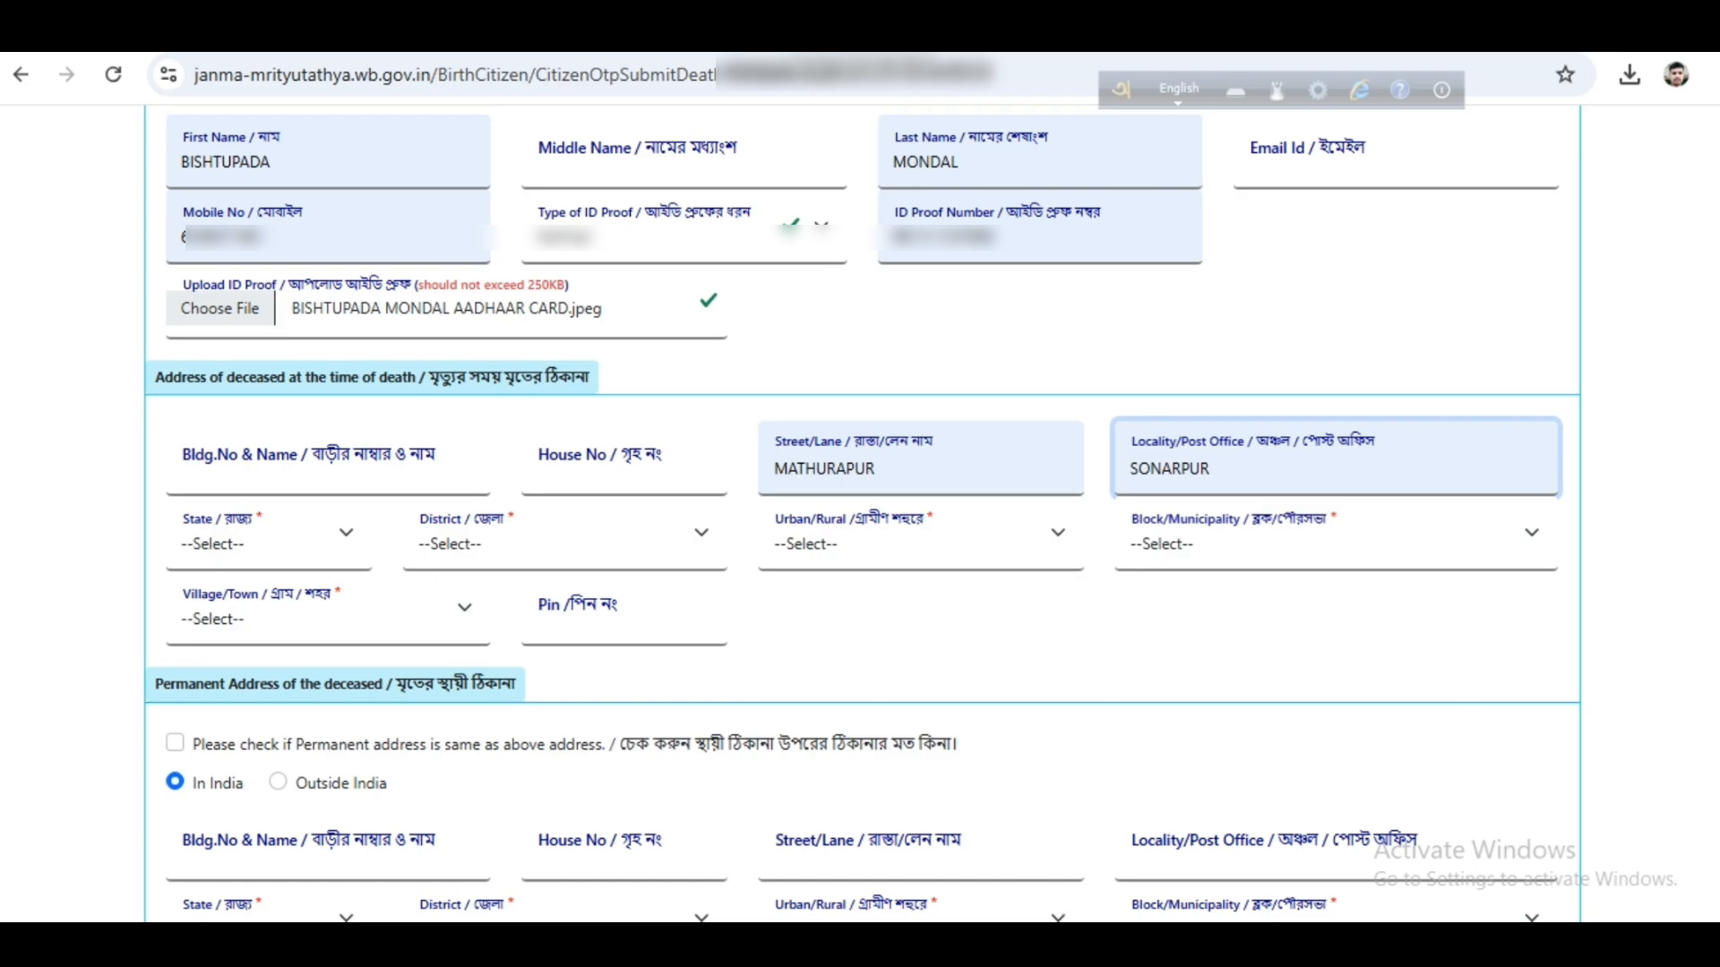
# Step: In the deceased's address at the time of death, set the state to West Bengal and the district to South 24 Parganas
pyautogui.click(269, 544)
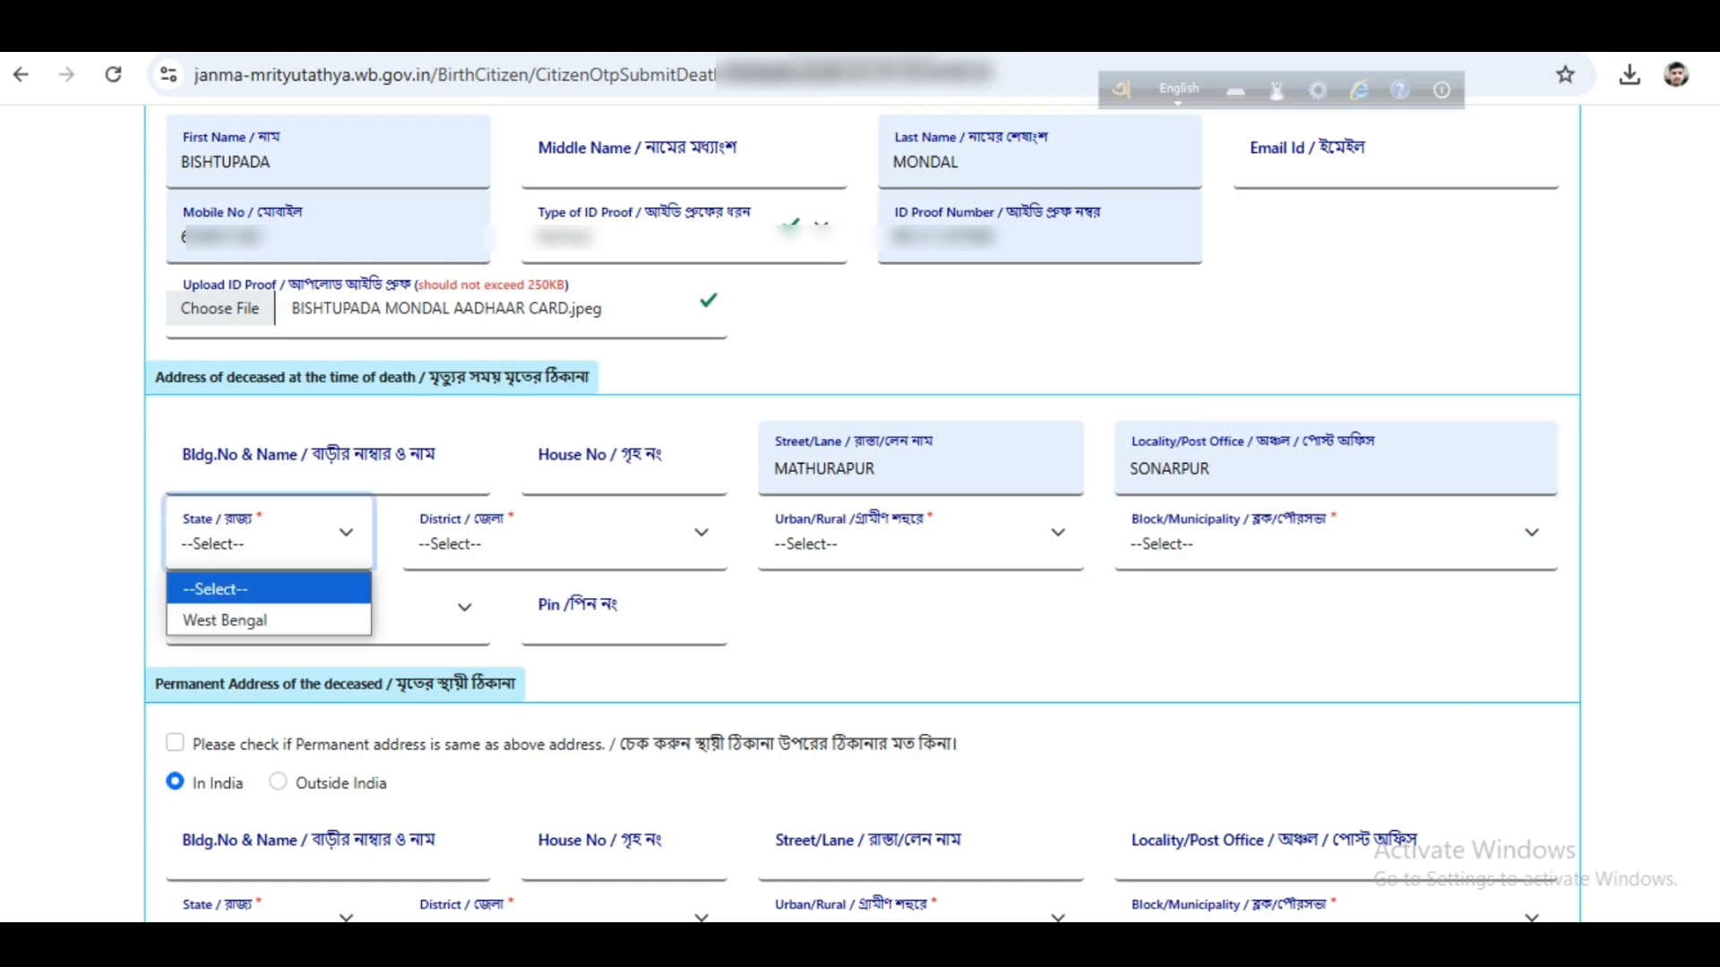
pyautogui.click(226, 619)
pyautogui.click(555, 544)
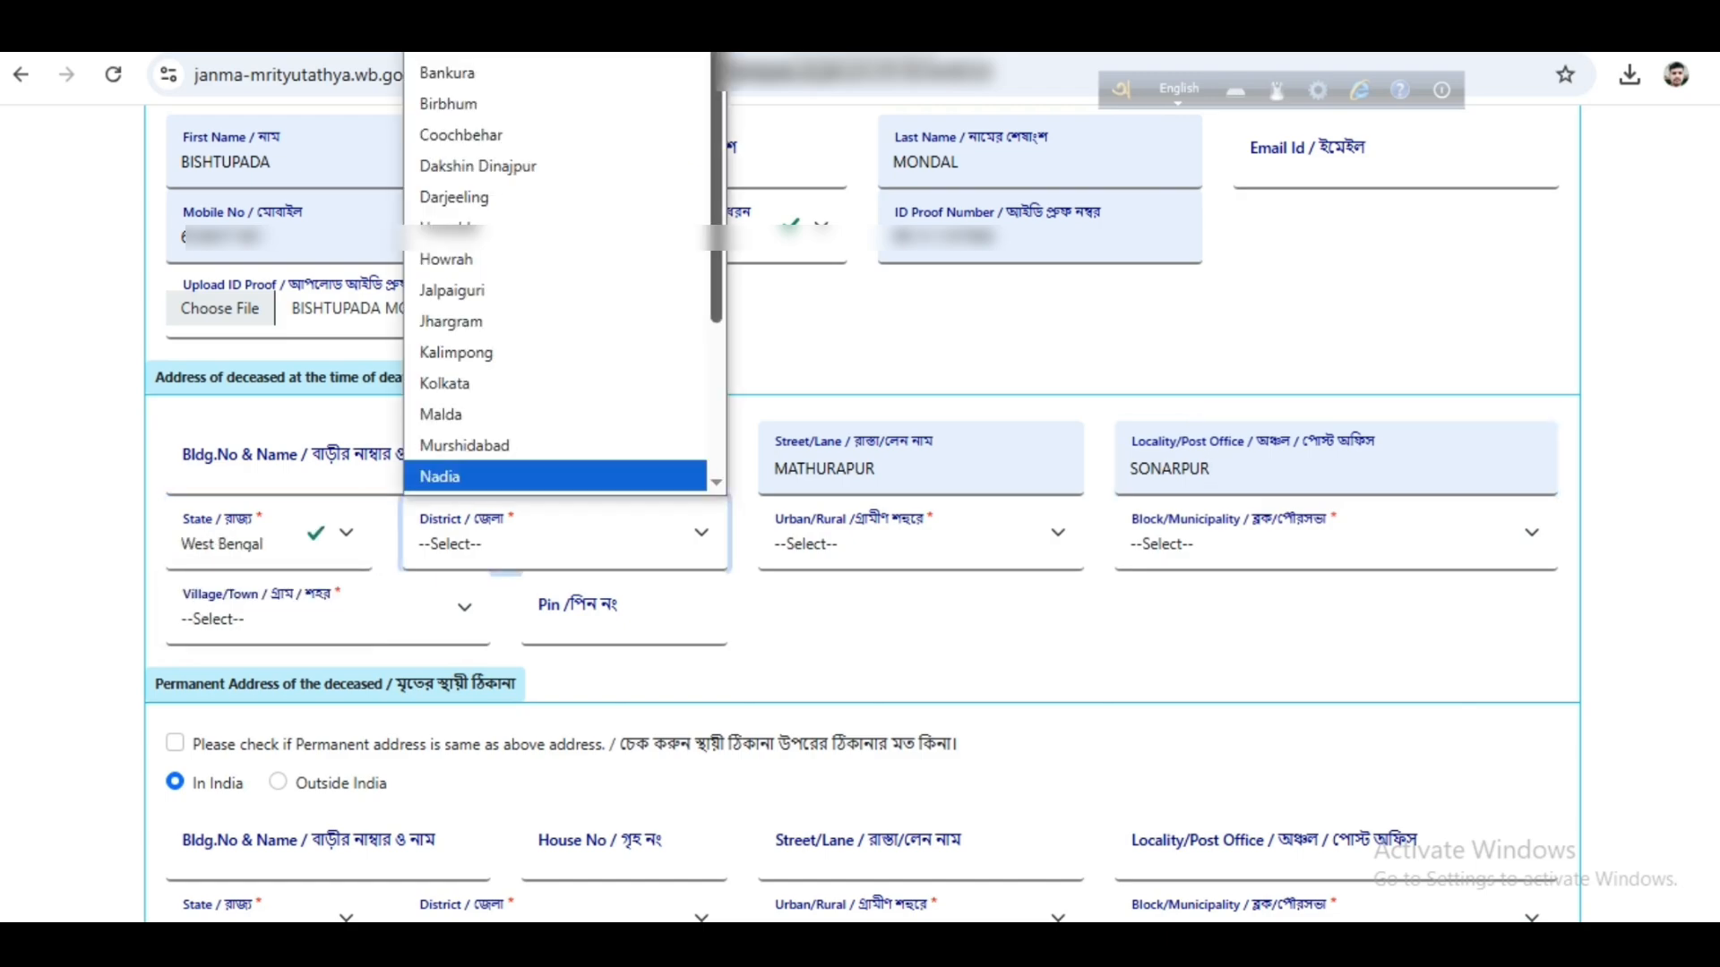
pyautogui.scroll(-3, 501, 479)
pyautogui.click(483, 449)
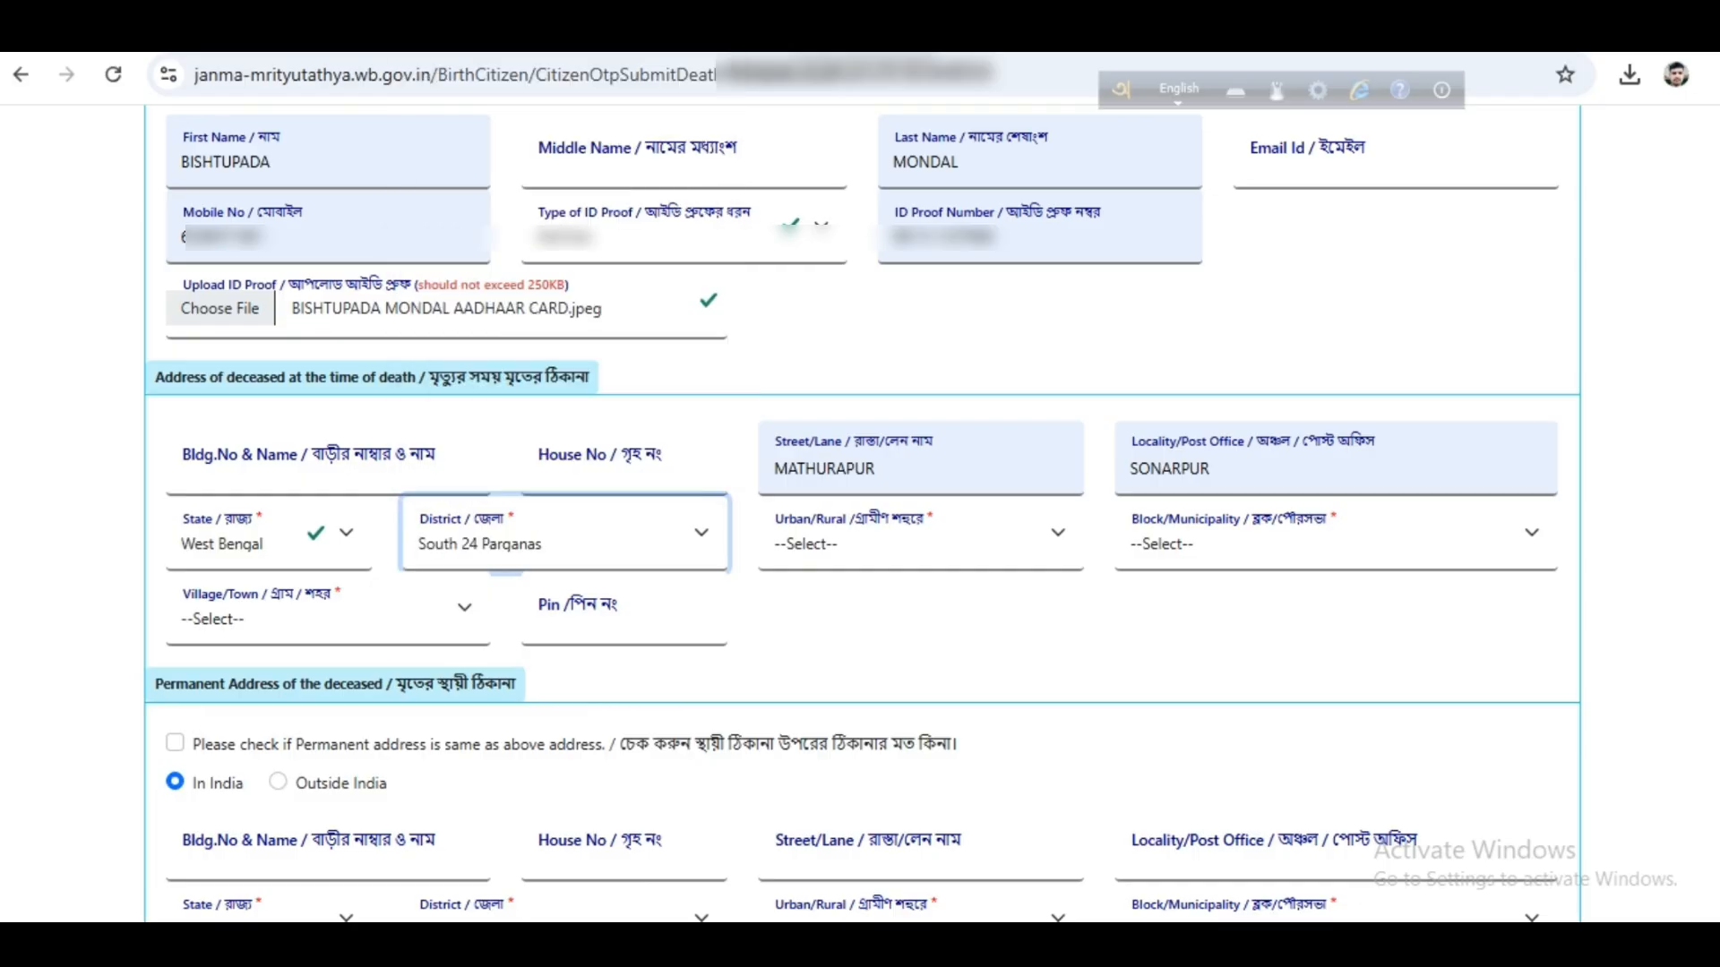
# Step: For the address at the time of death, set Urban/Rural to Block, the block to SONARPUR and the gram panchayat to SONARPUR-II
pyautogui.click(920, 544)
pyautogui.click(807, 619)
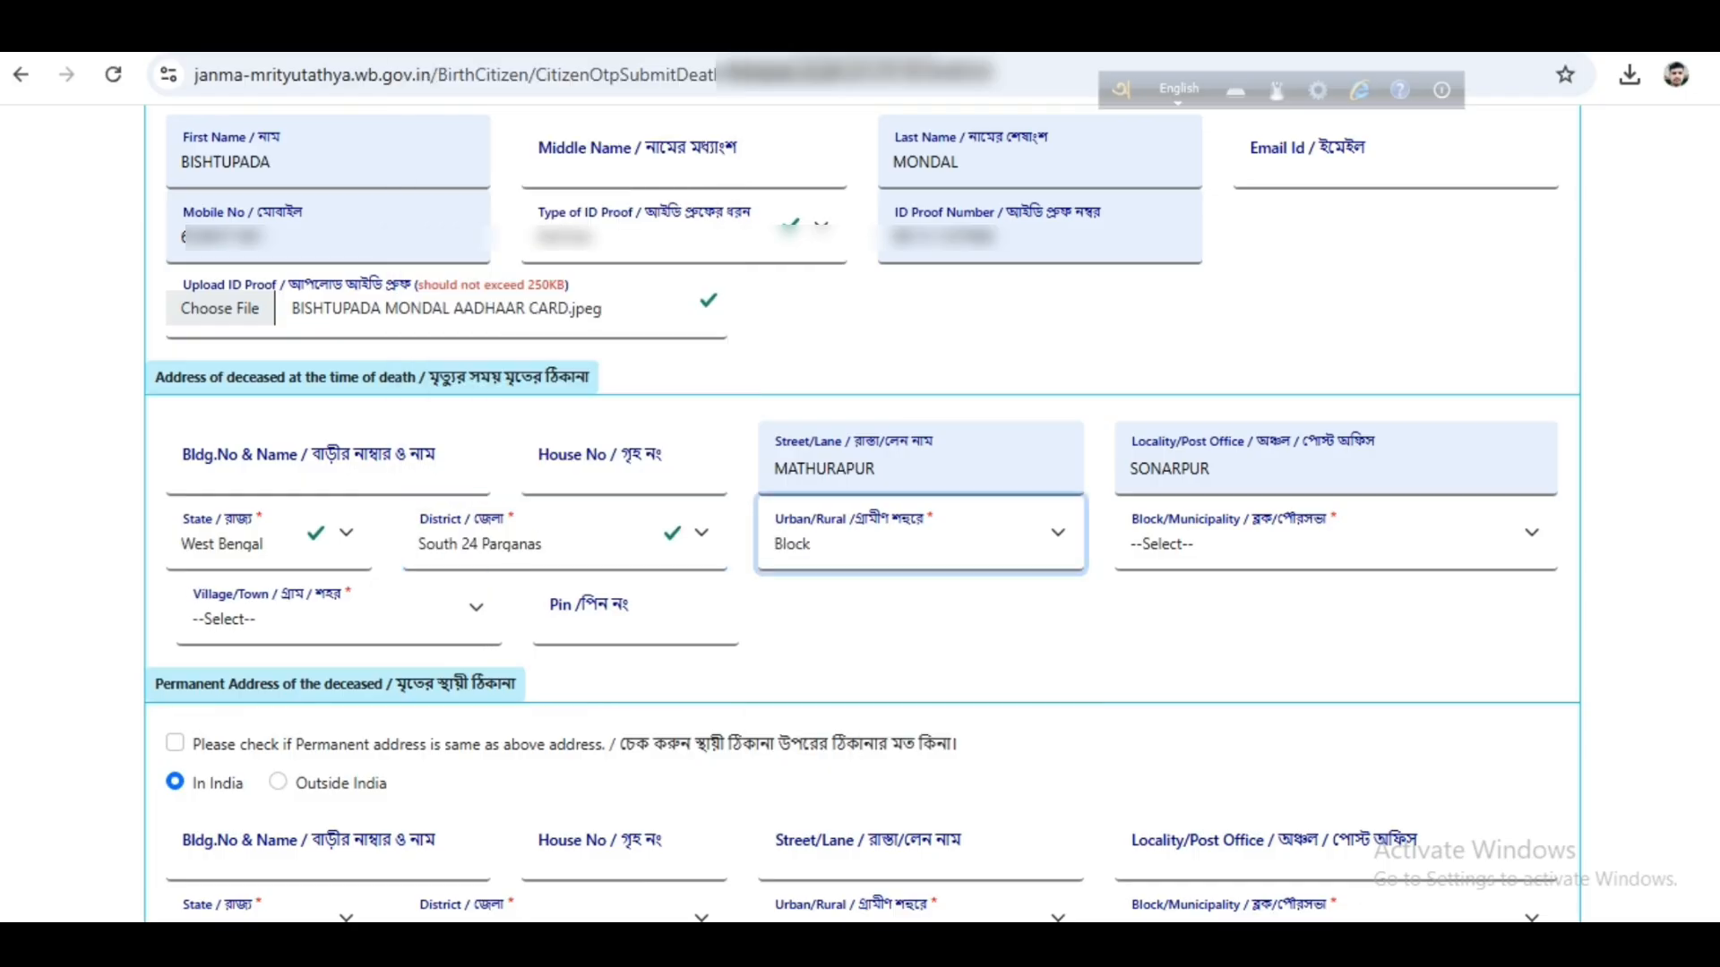
pyautogui.click(1335, 544)
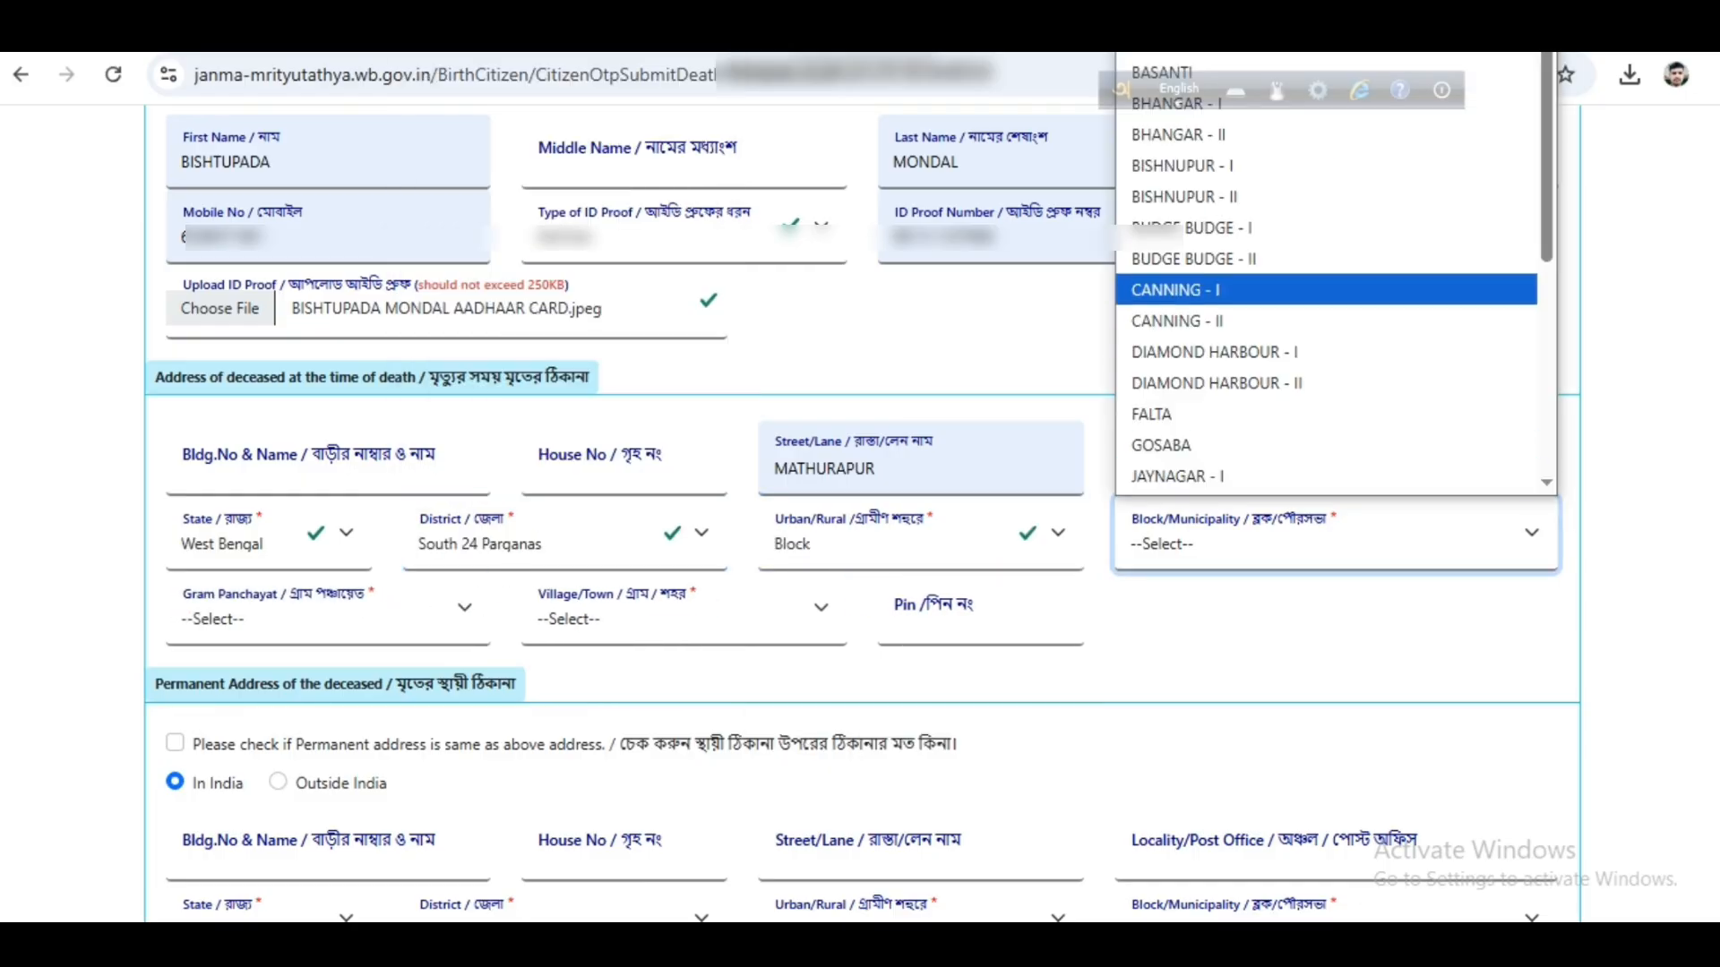
pyautogui.scroll(-5, 1325, 290)
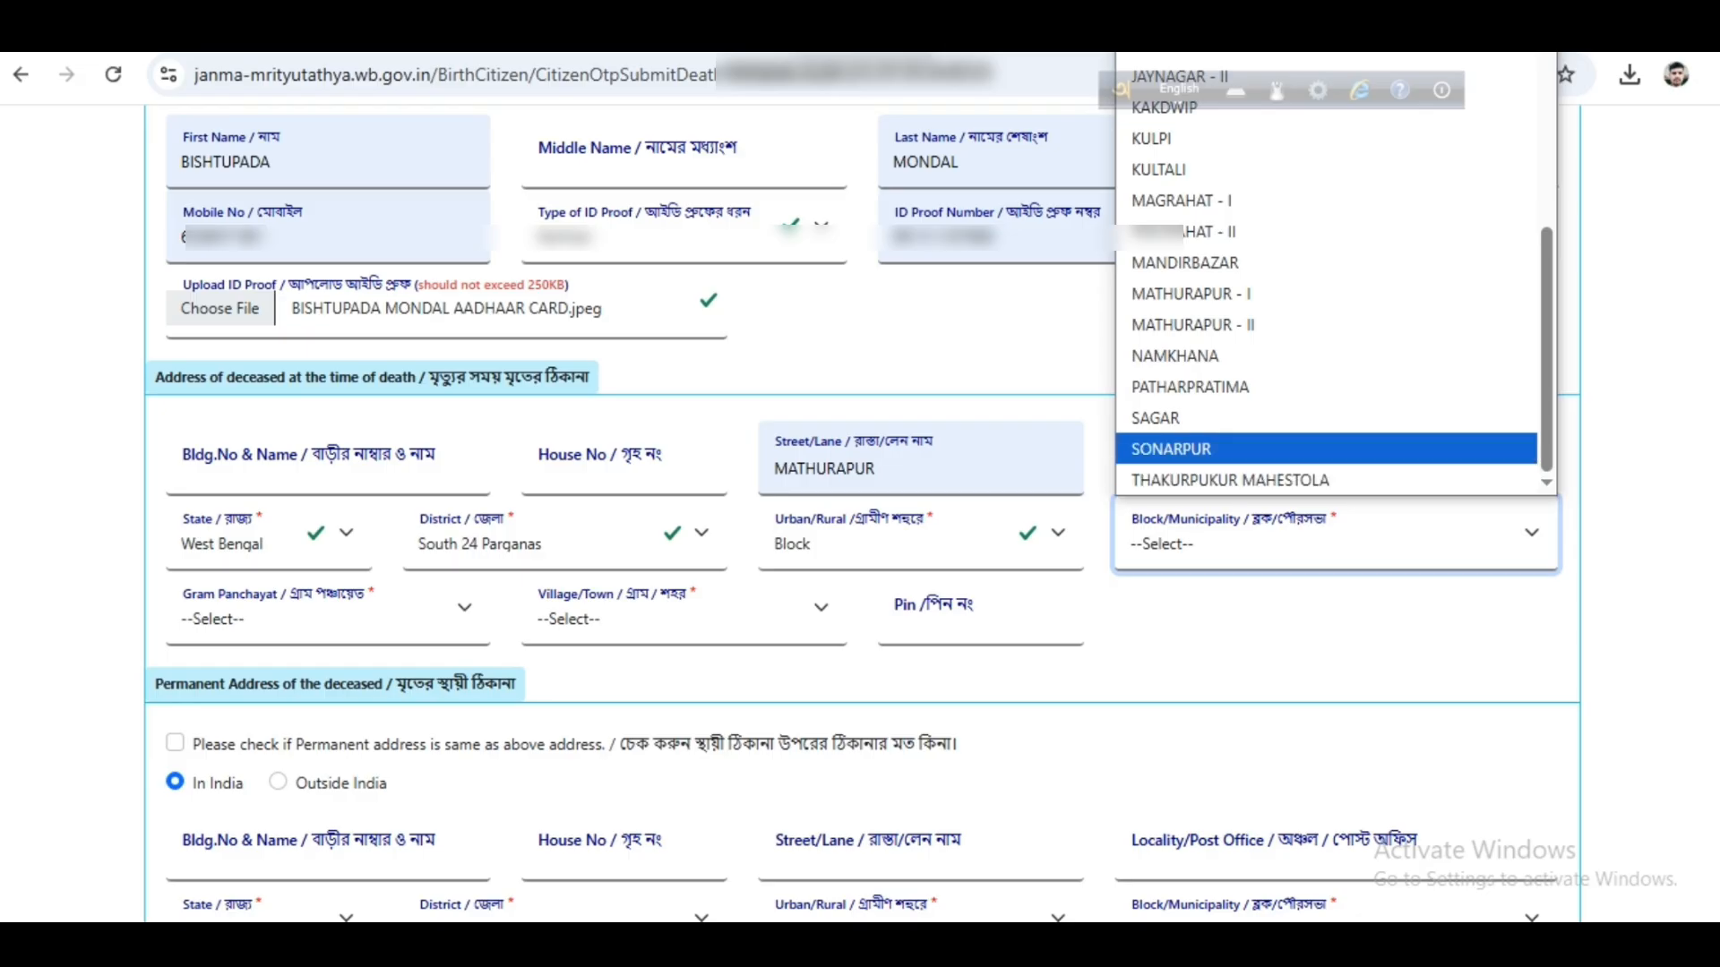
pyautogui.click(1254, 449)
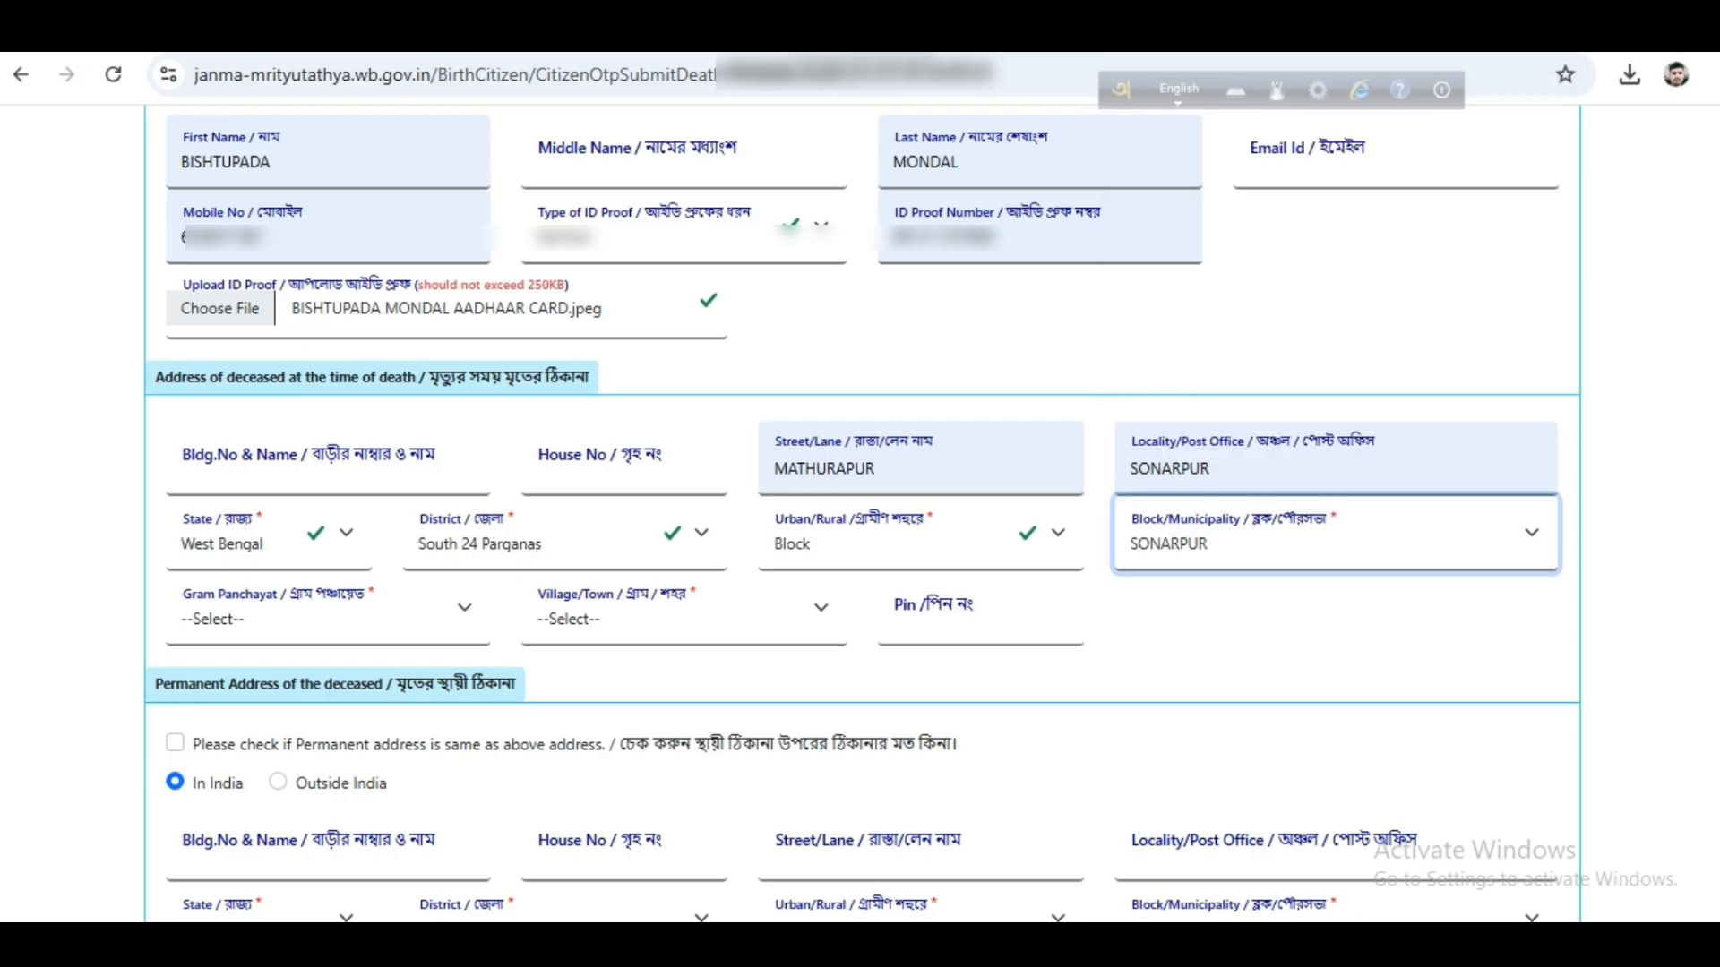
pyautogui.click(328, 618)
pyautogui.click(304, 555)
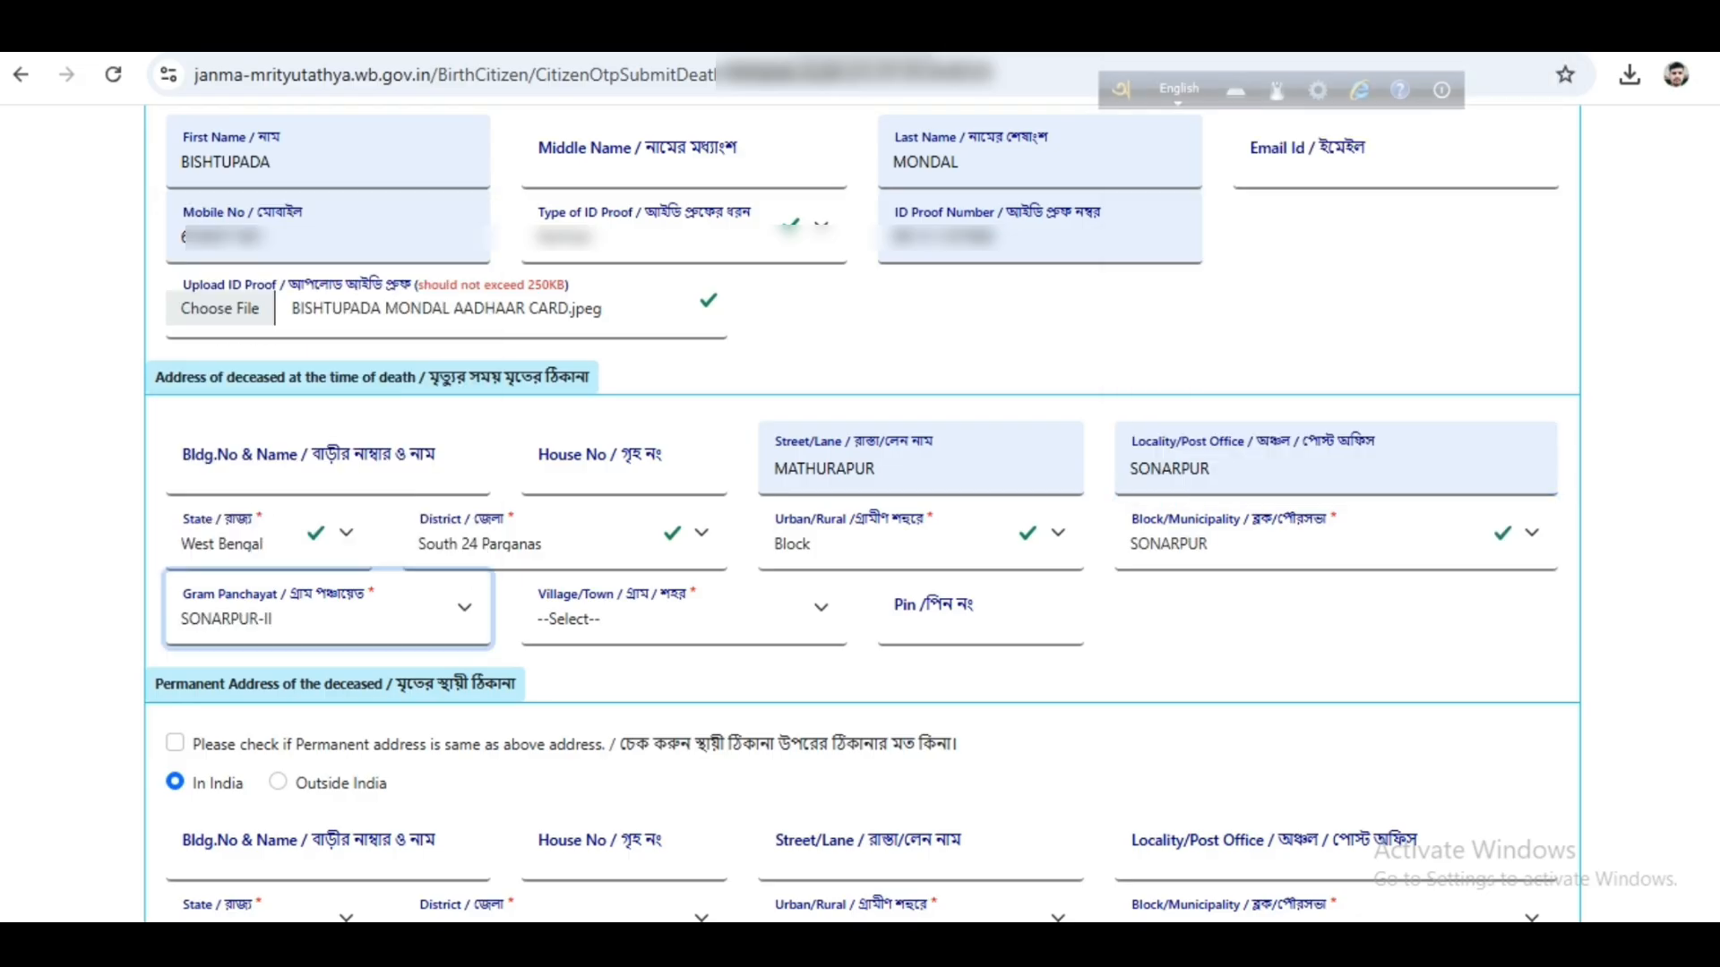
# Step: Select the village and fill in the postal code for the deceased's address at the time of death
pyautogui.click(685, 618)
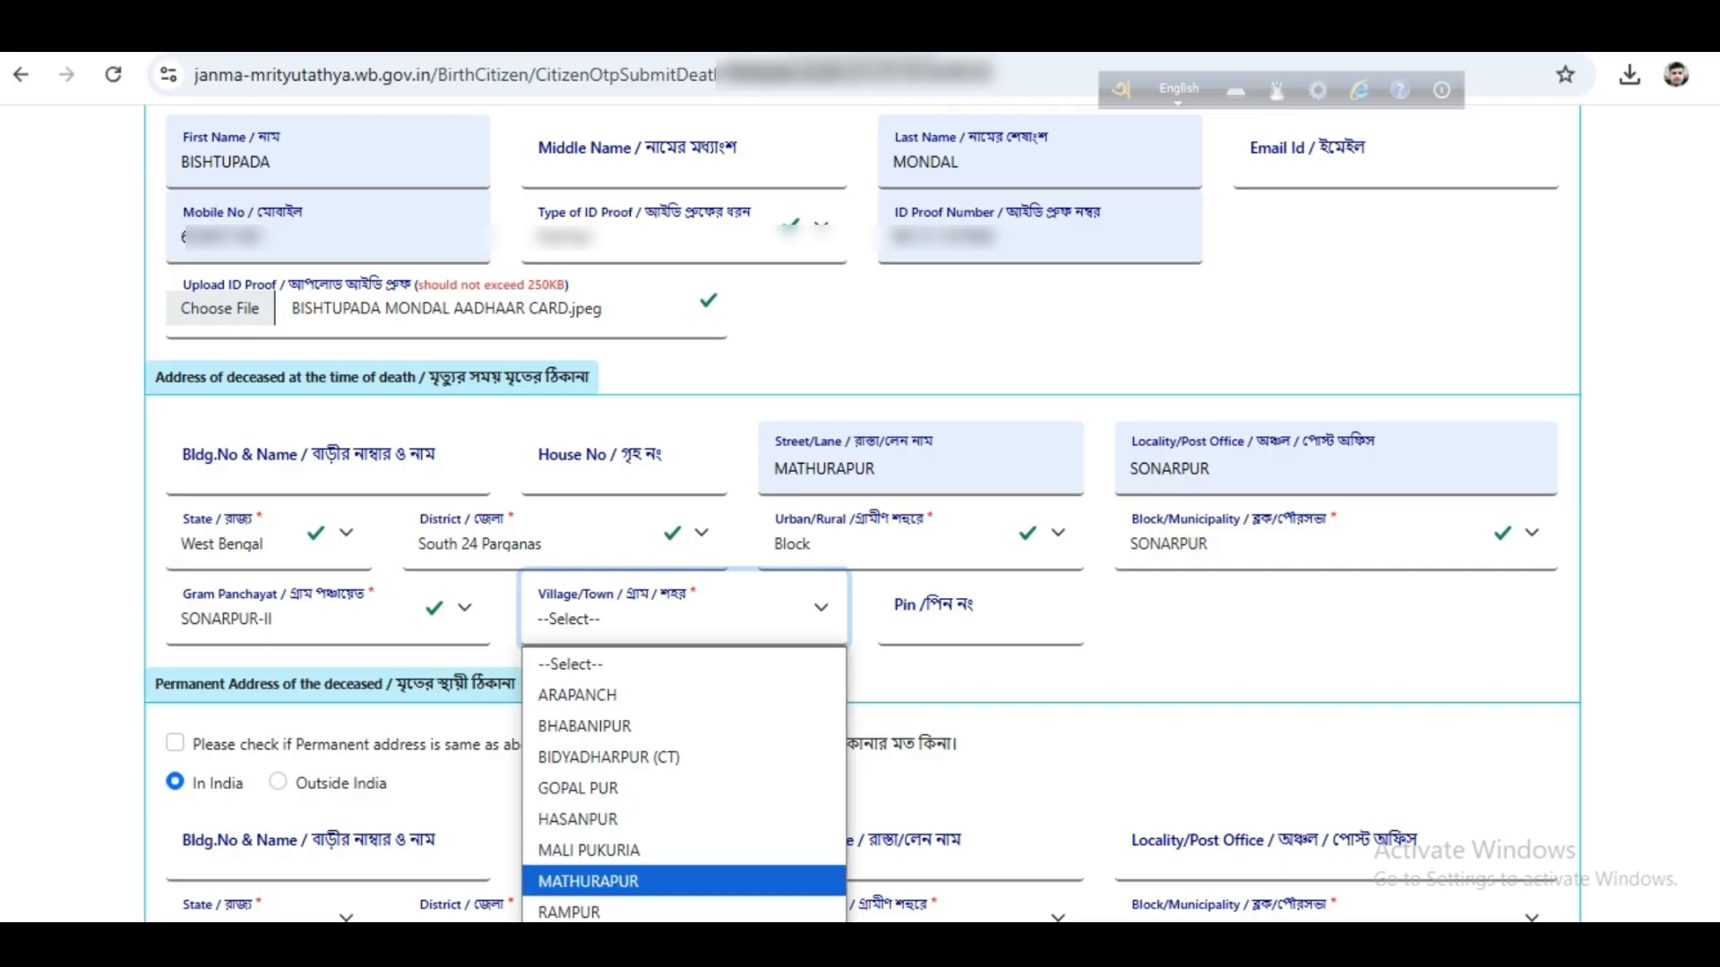
pyautogui.click(600, 880)
pyautogui.click(981, 618)
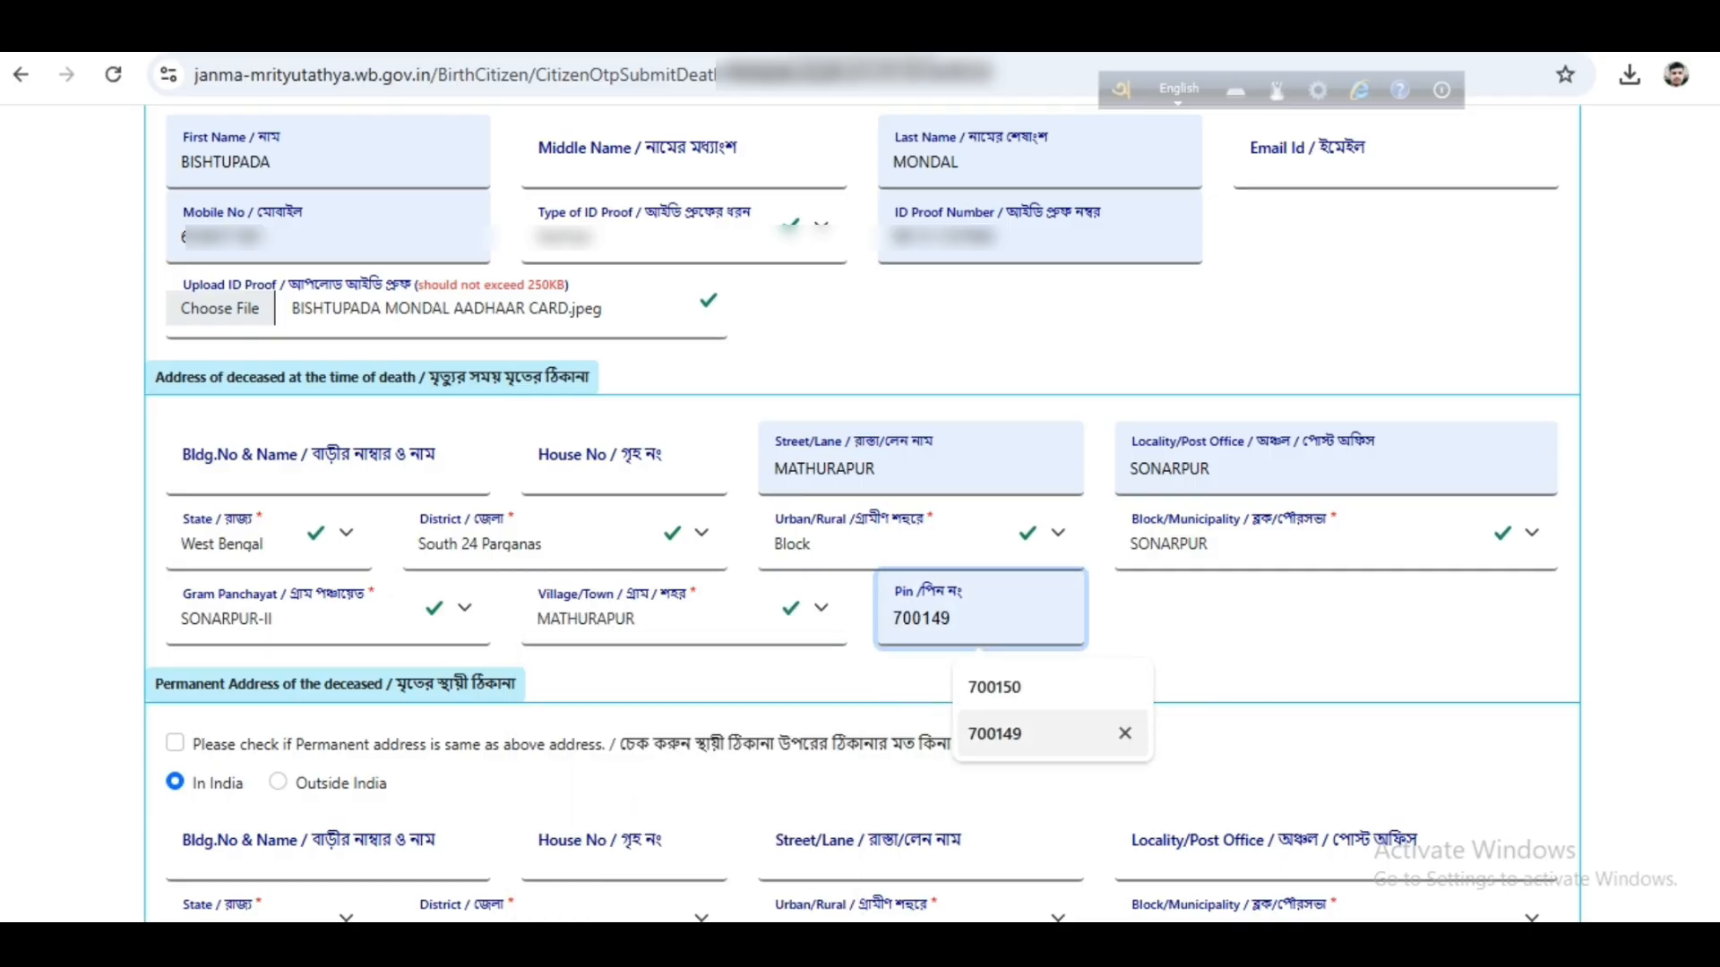
pyautogui.click(996, 688)
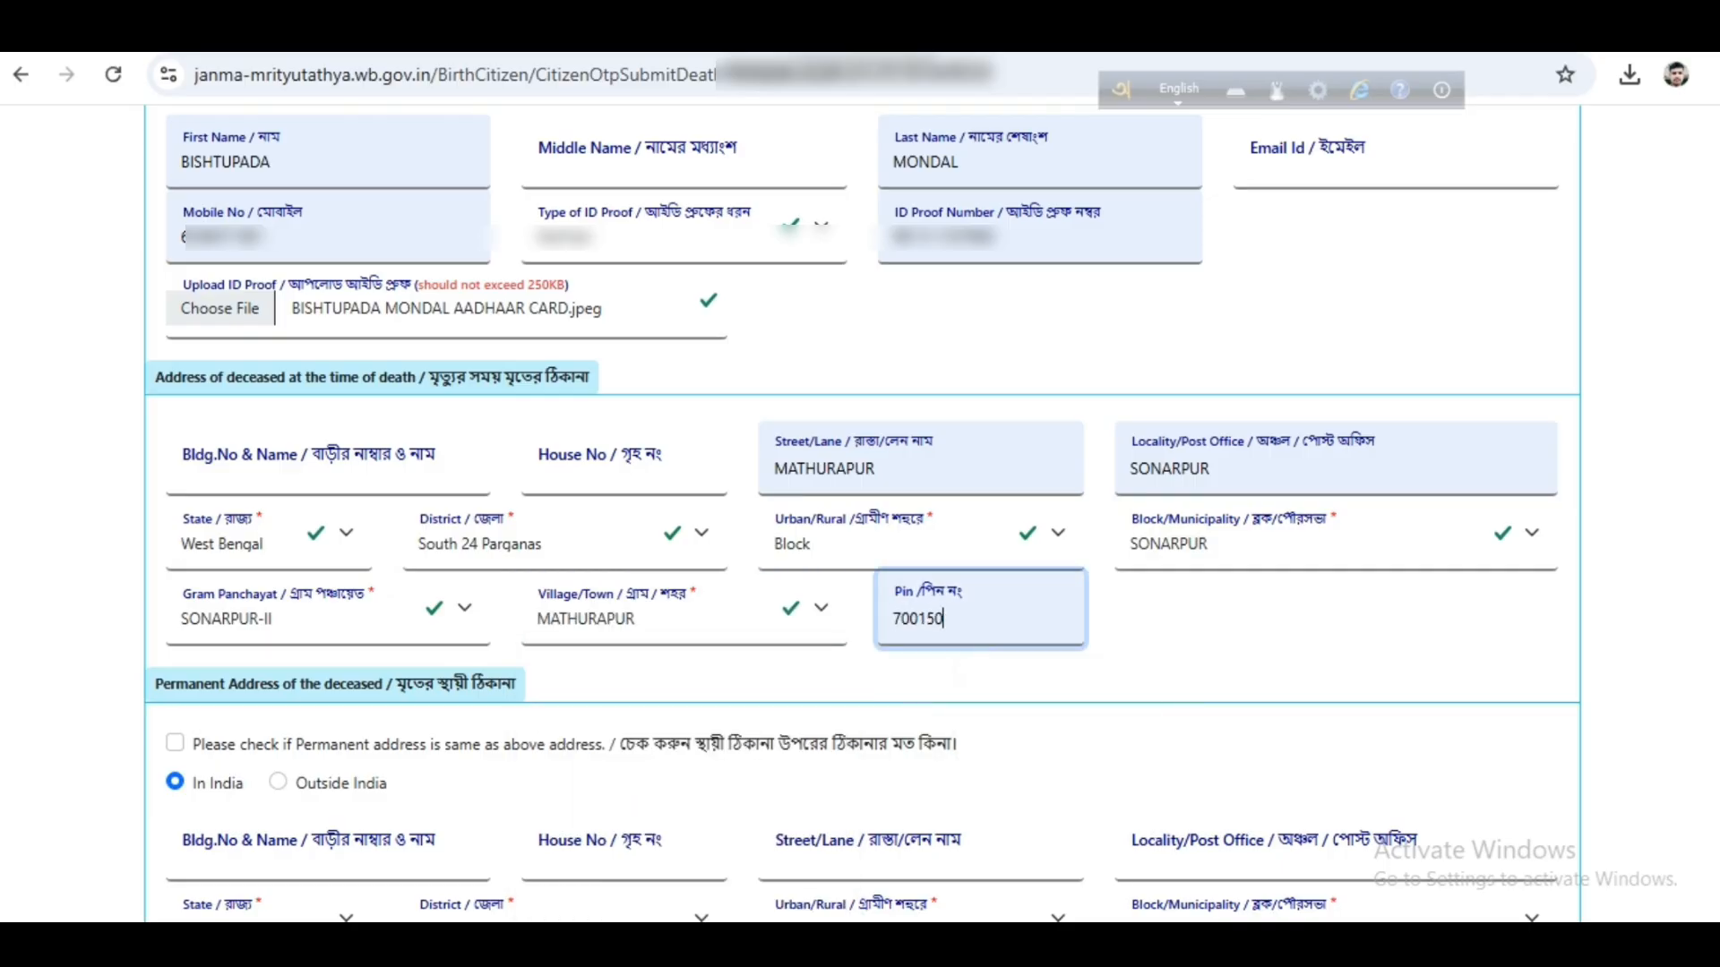
# Step: Mark the deceased's permanent address as same as the address above and the informant's address as same as the permanent address
pyautogui.click(175, 355)
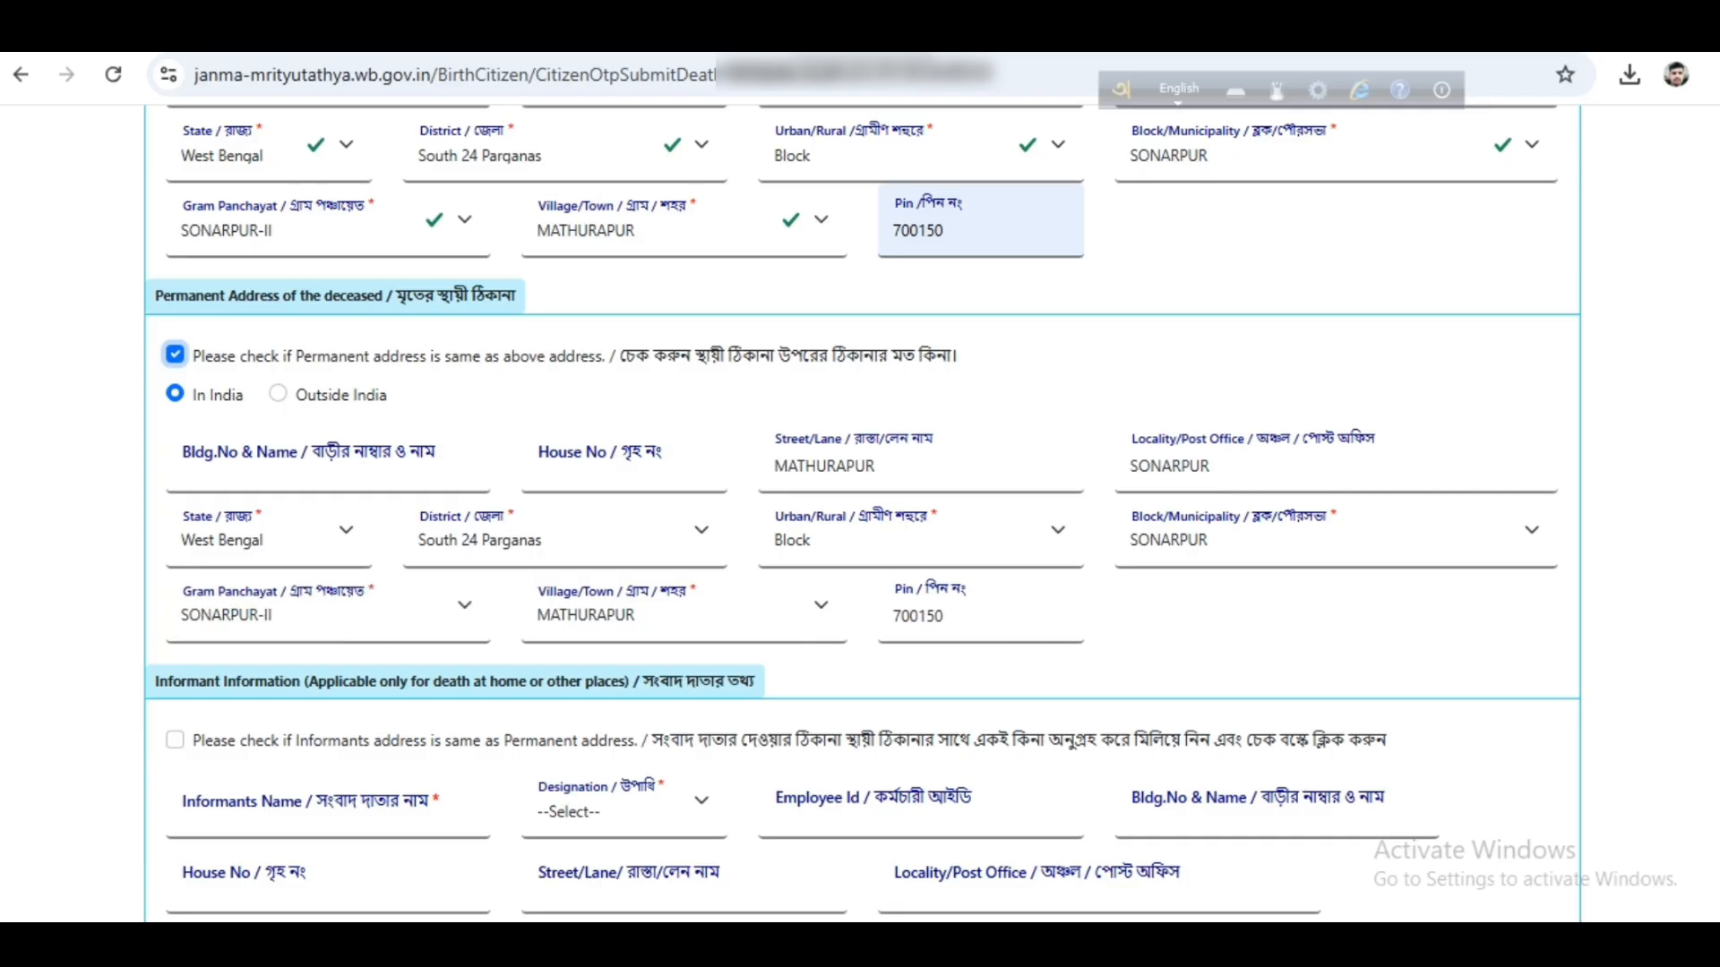
pyautogui.scroll(-2, 862, 513)
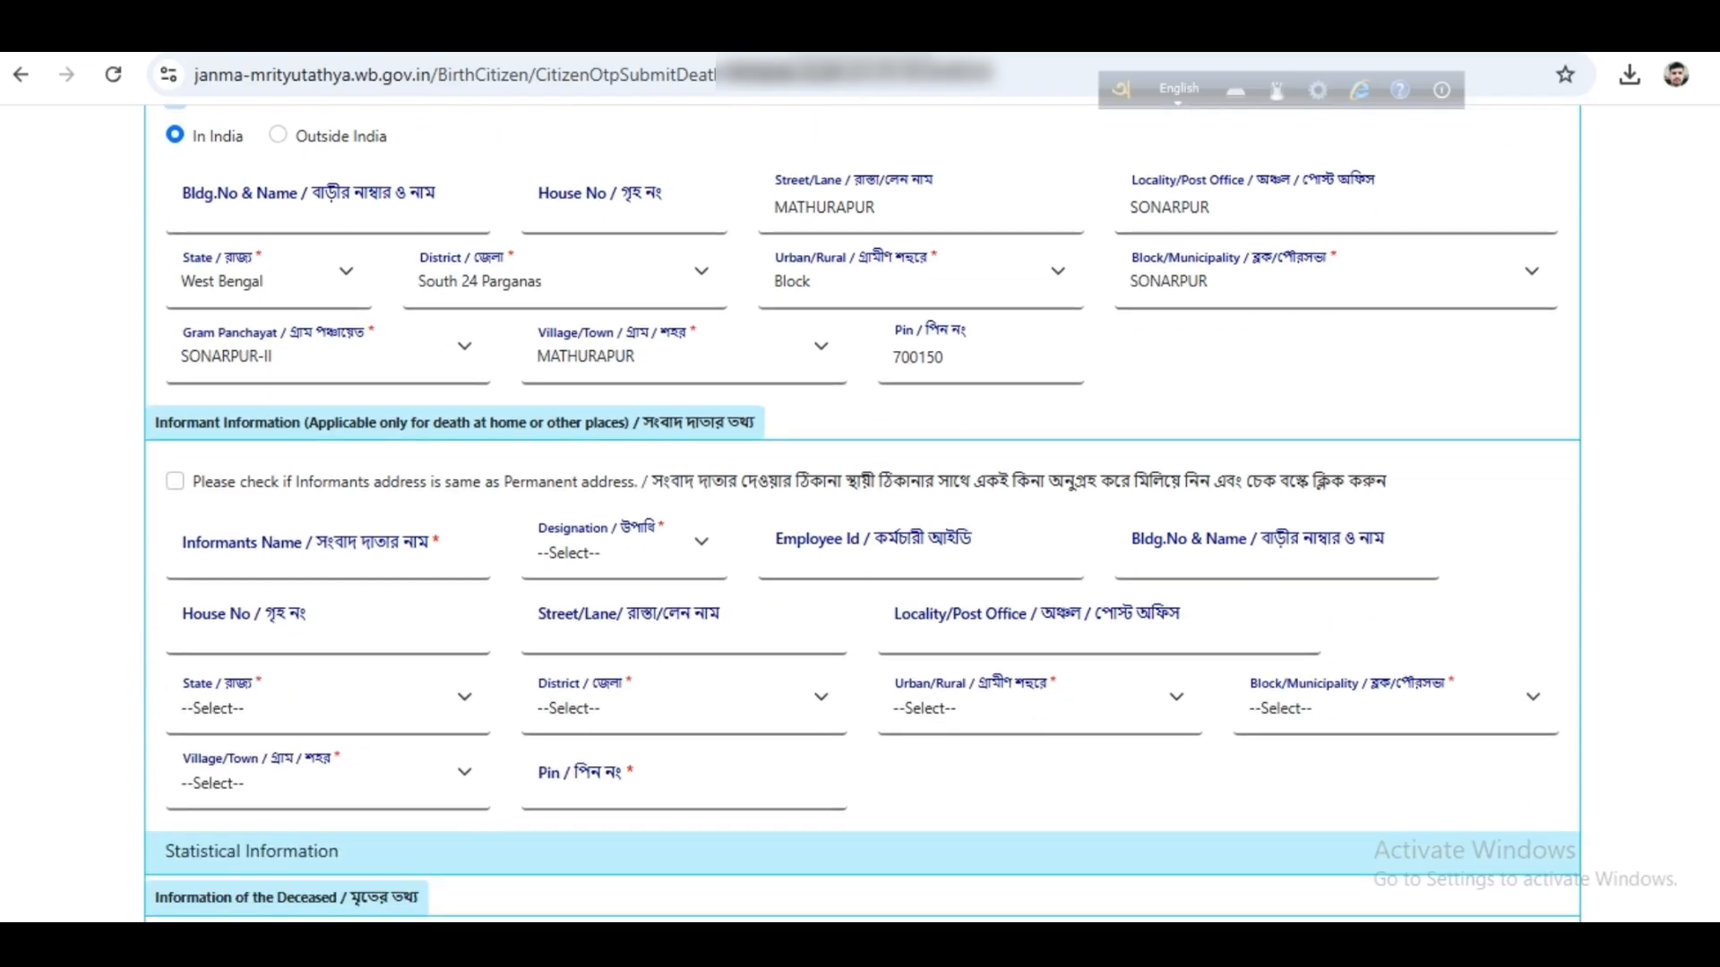
pyautogui.click(174, 481)
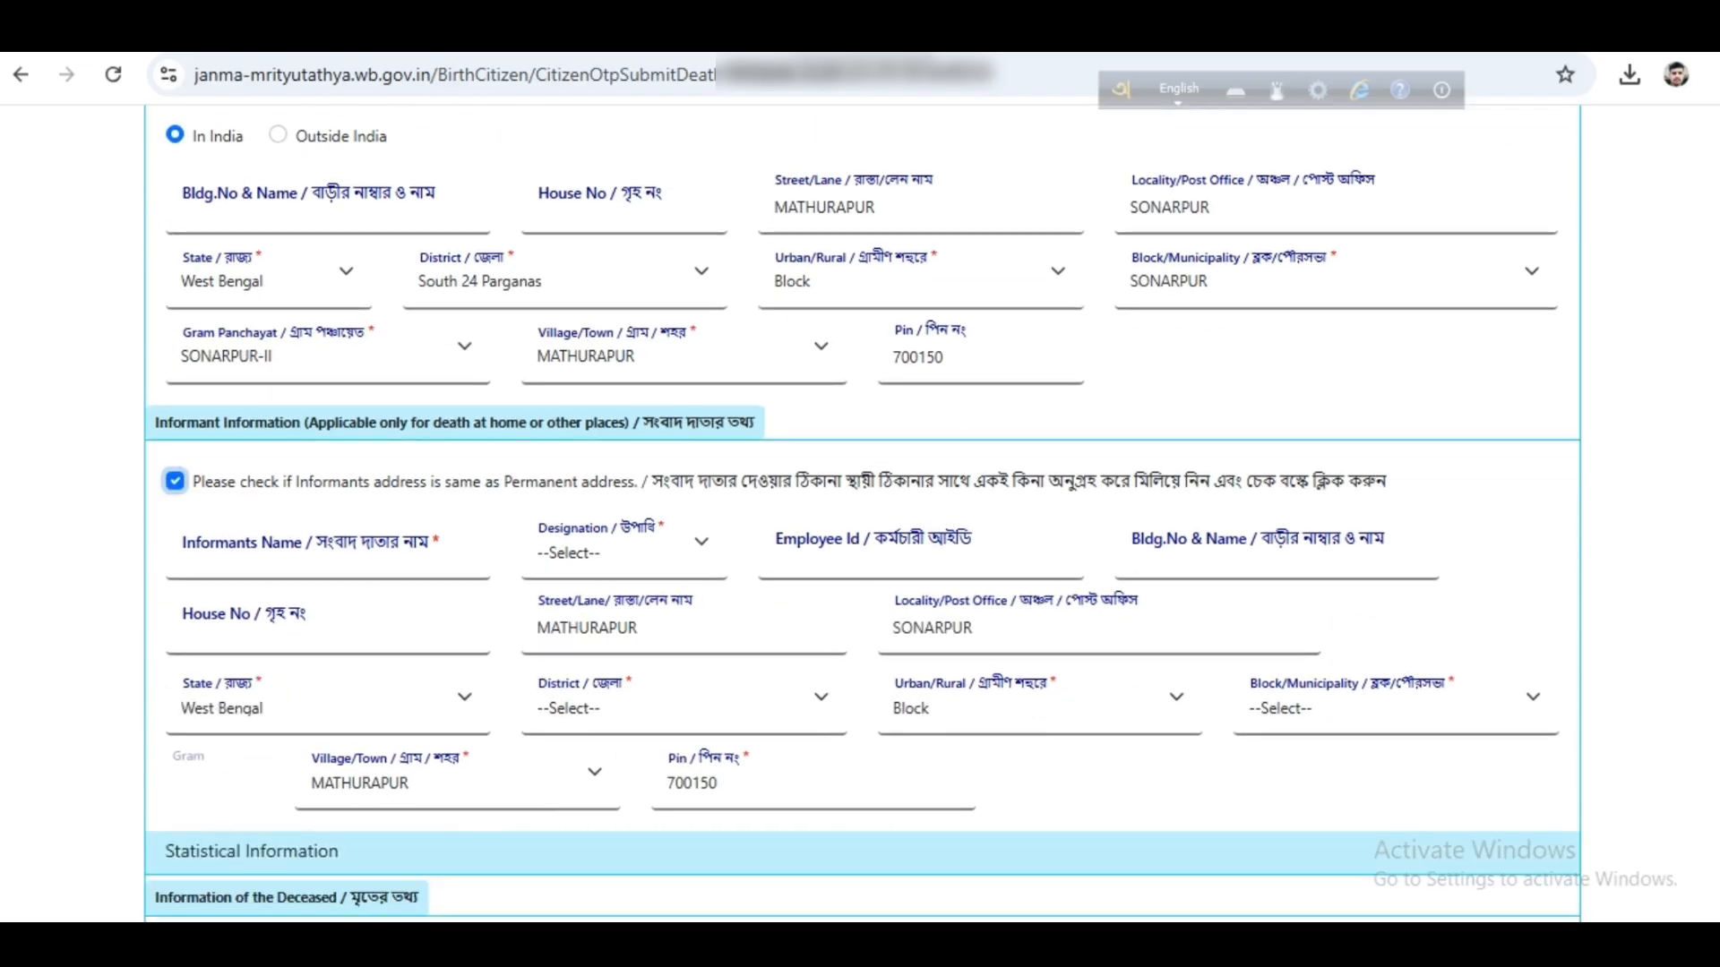
# Step: In the informant information, fill in the informant's name and set the designation to Other
pyautogui.click(328, 543)
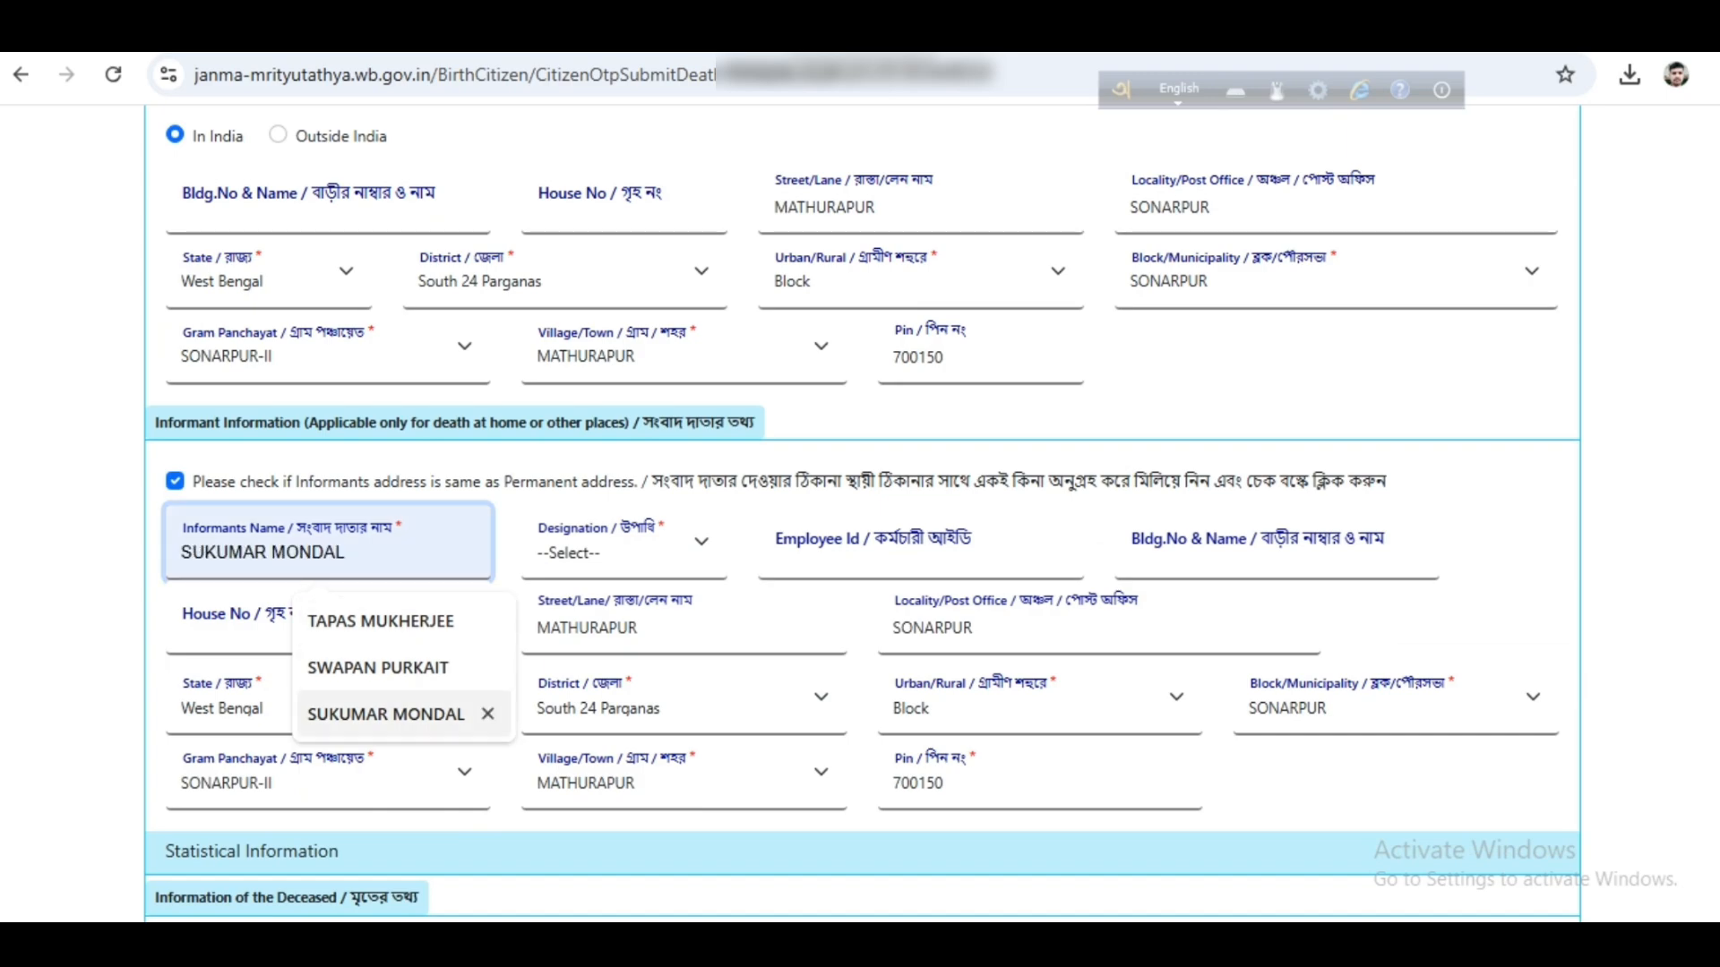
pyautogui.click(384, 714)
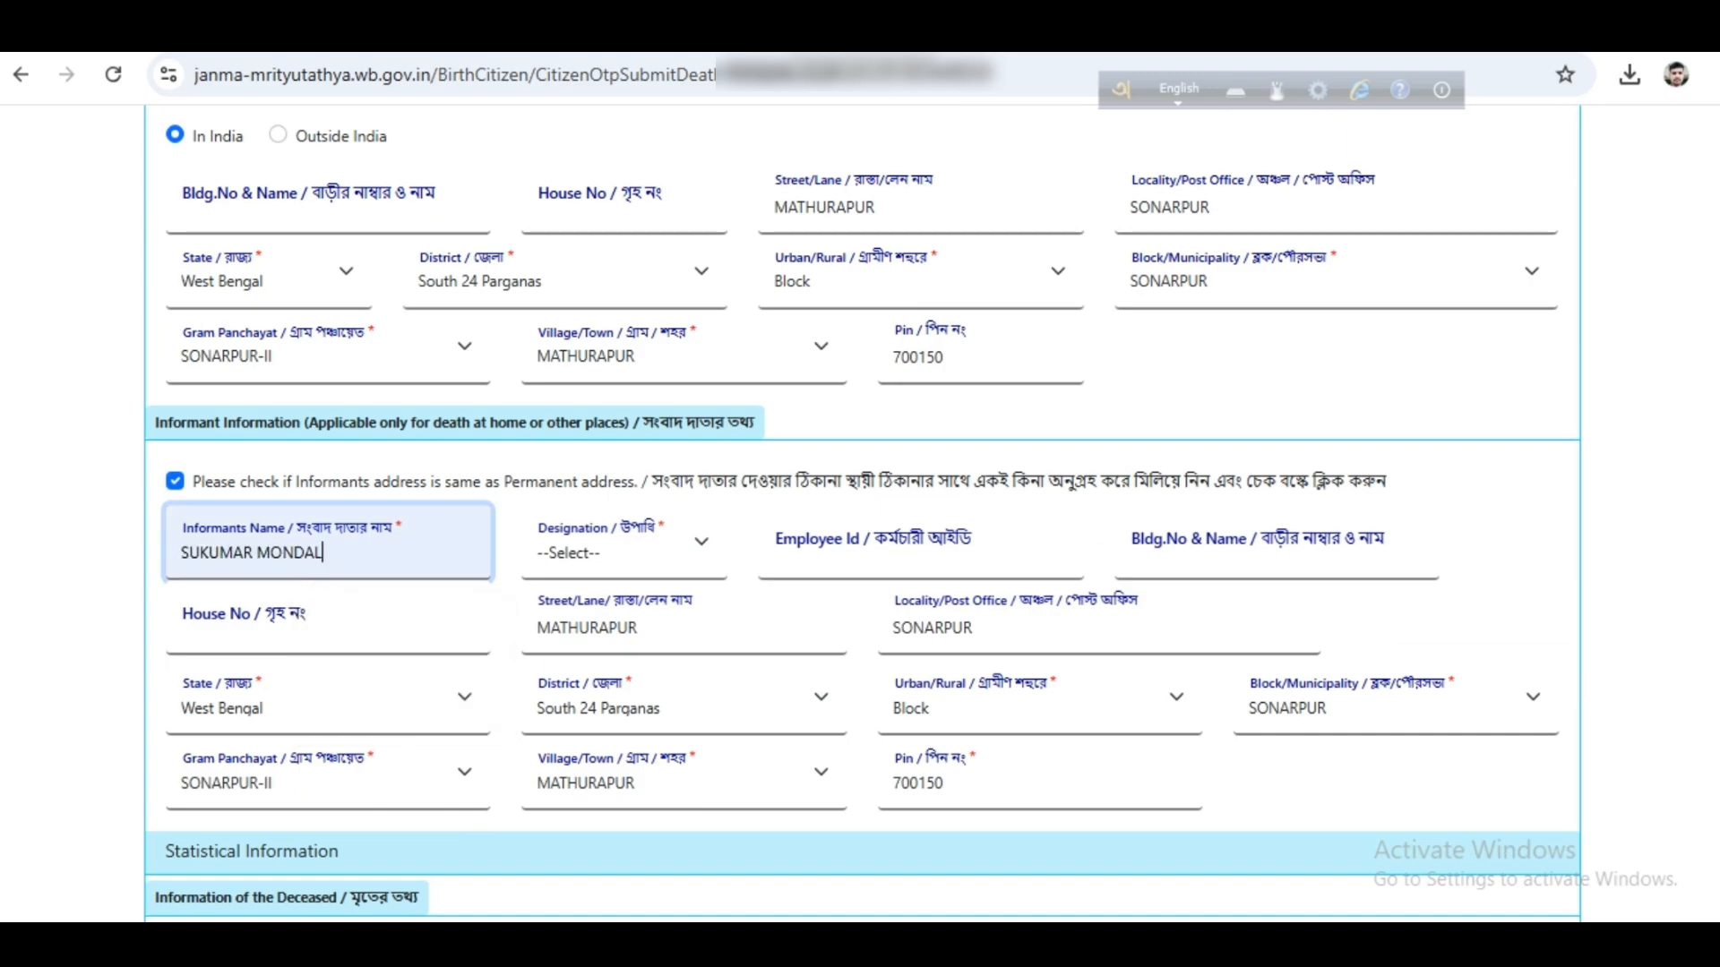
pyautogui.click(624, 544)
pyautogui.click(610, 661)
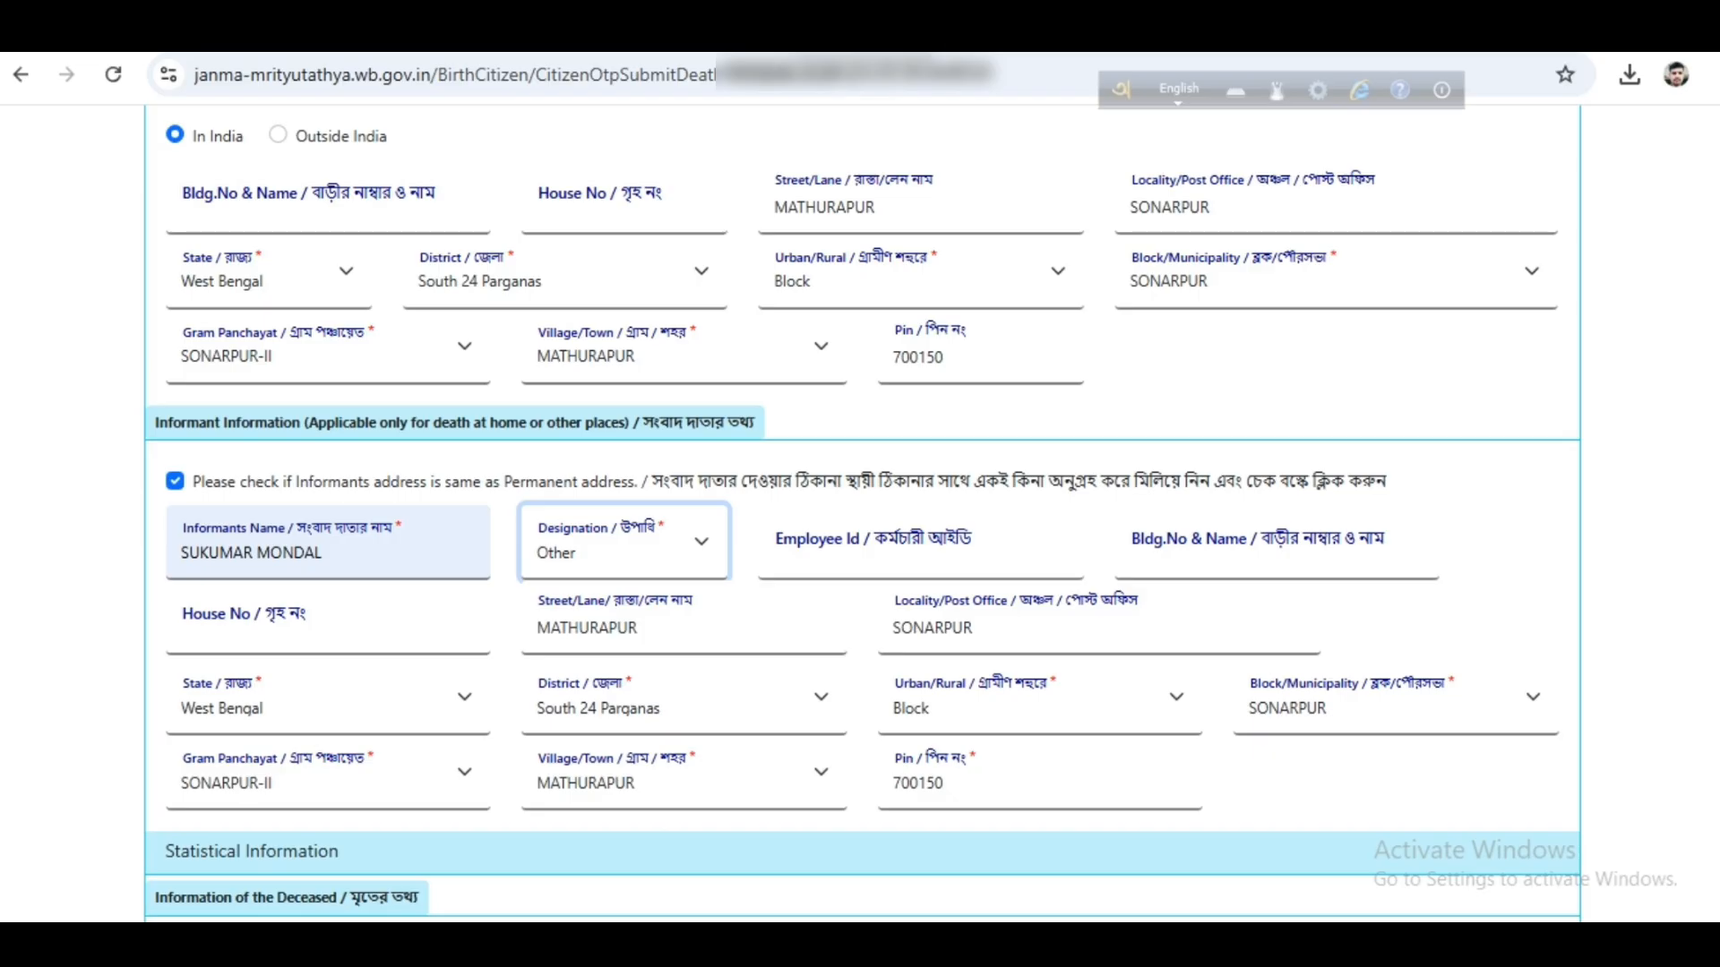
# Step: In the statistical information of the deceased, set the religion to Hindu and the occupation to Housewife/Househusband
pyautogui.scroll(-3, 862, 514)
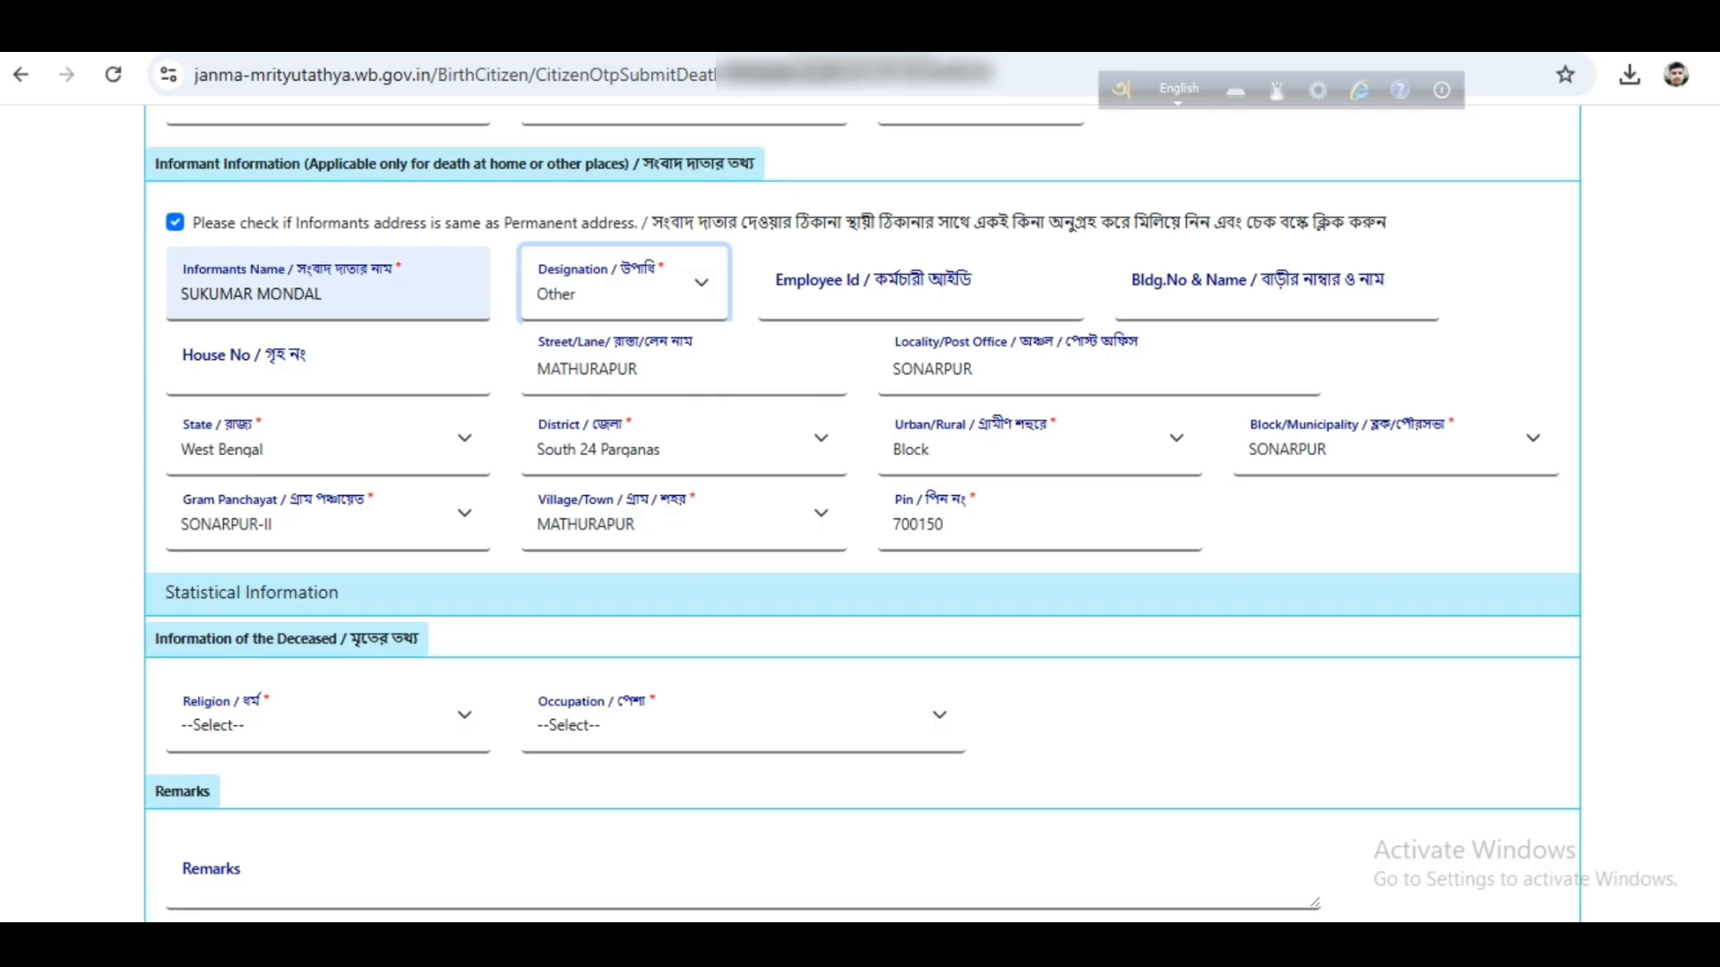
pyautogui.scroll(-3, 862, 513)
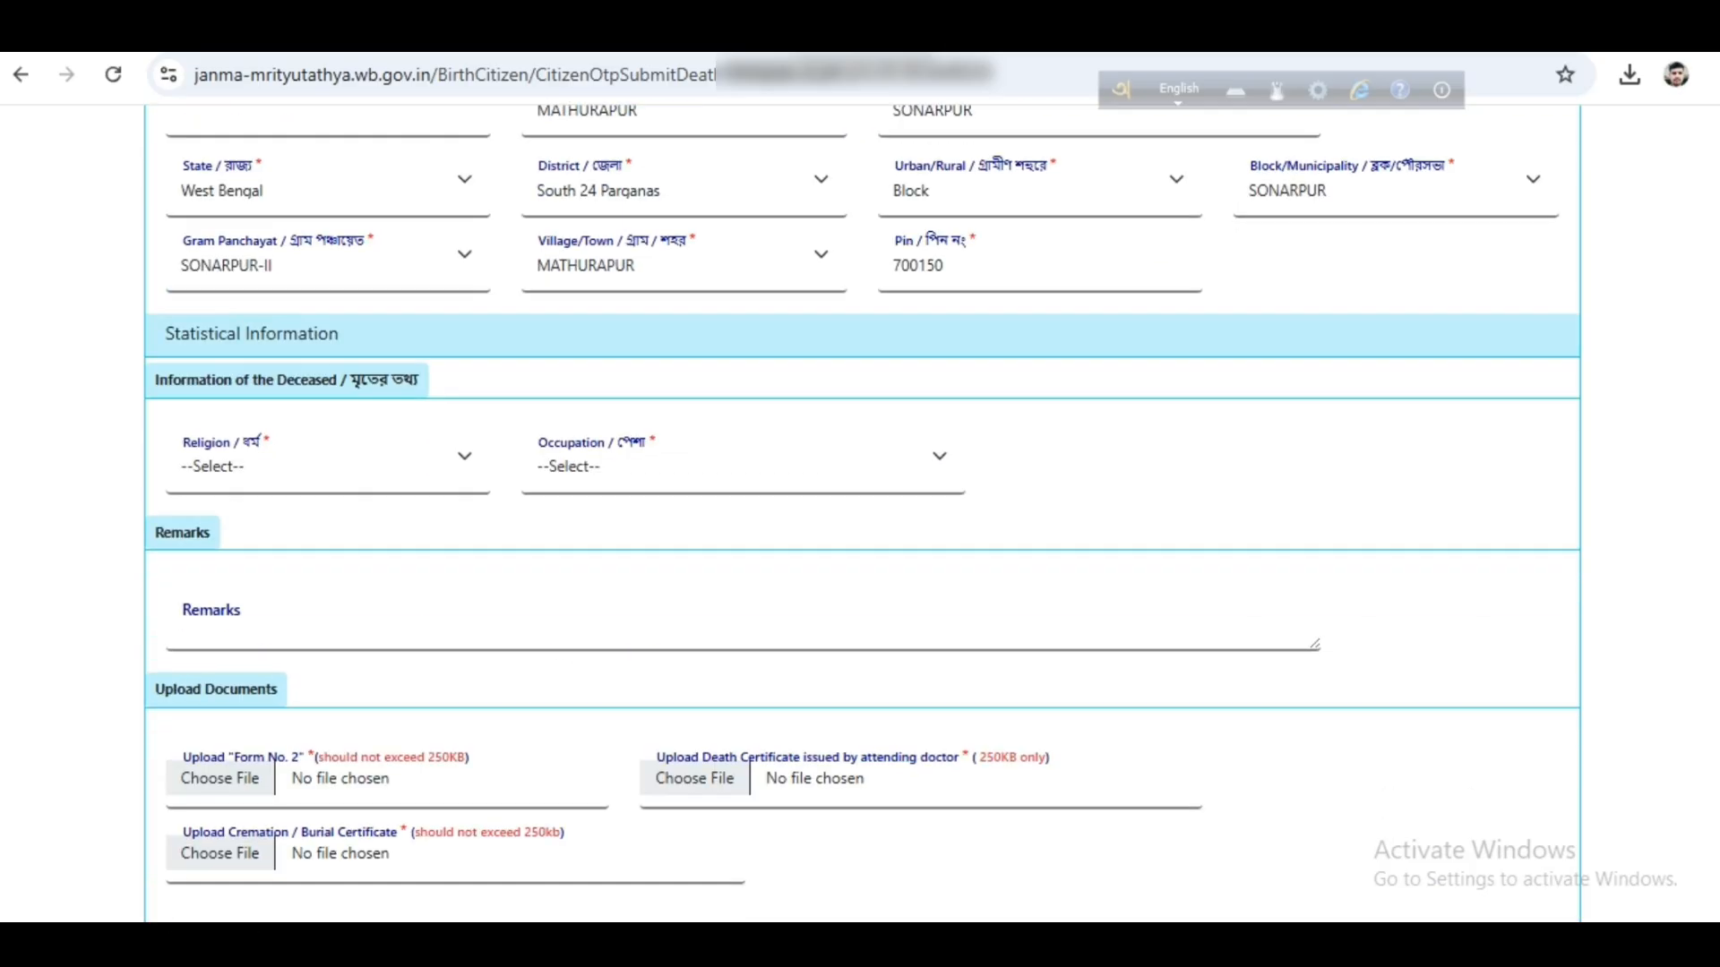
pyautogui.click(328, 464)
pyautogui.click(269, 606)
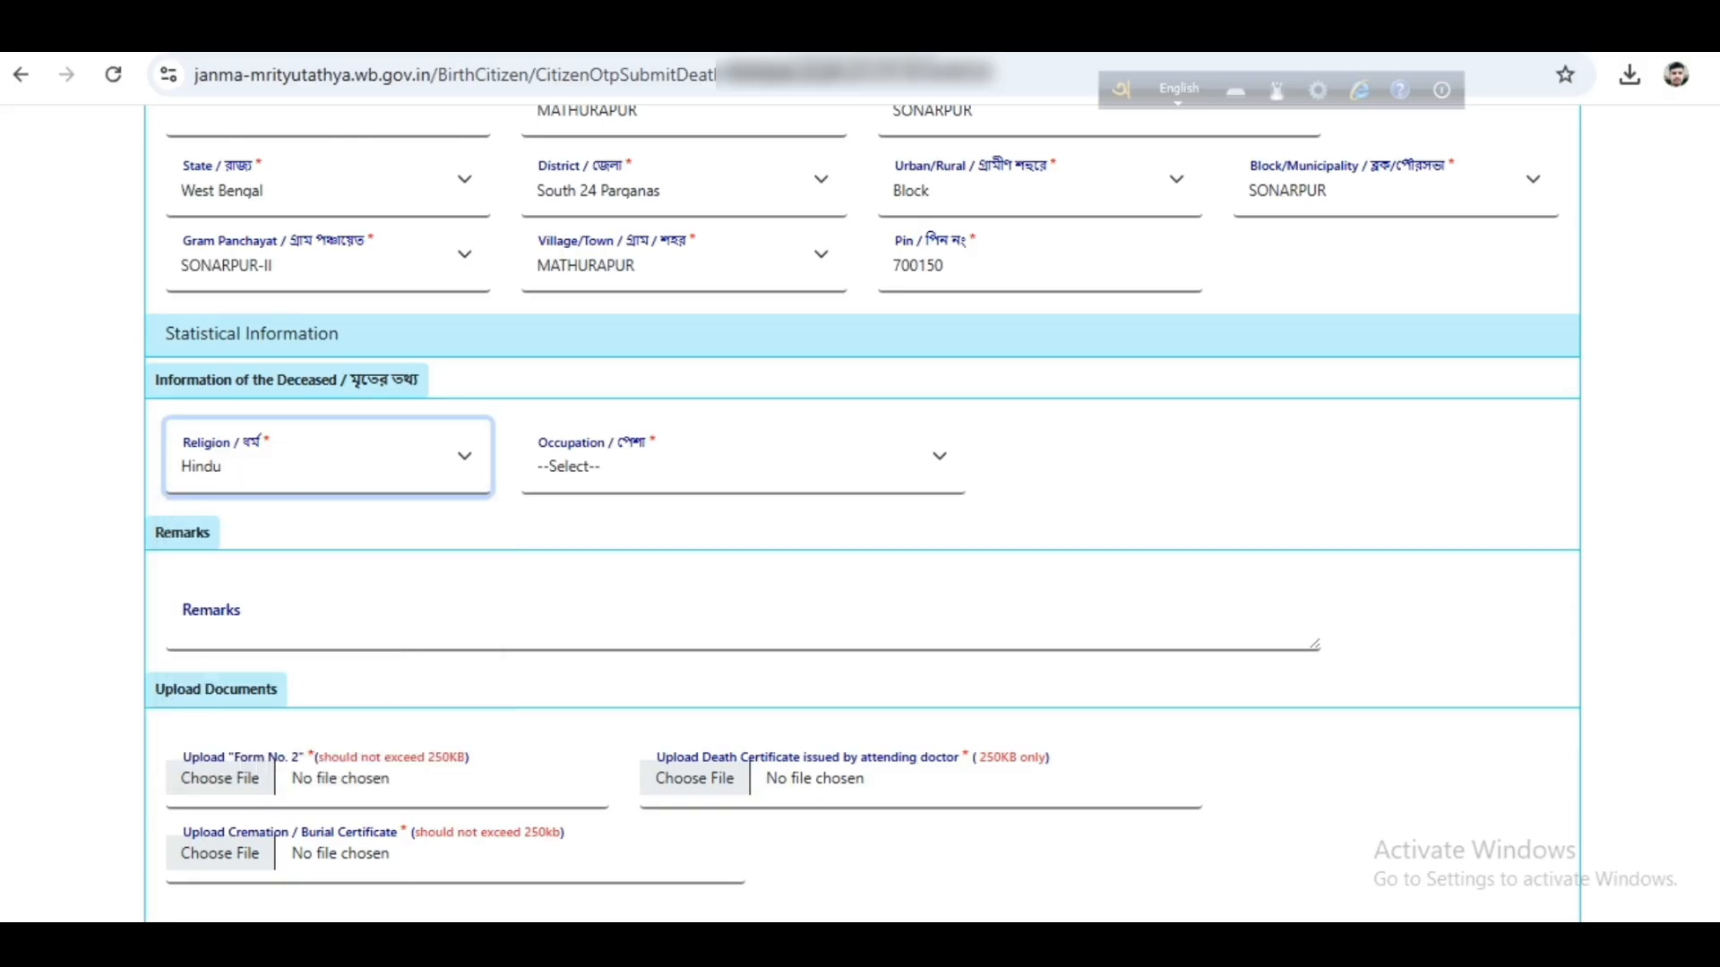
pyautogui.click(744, 461)
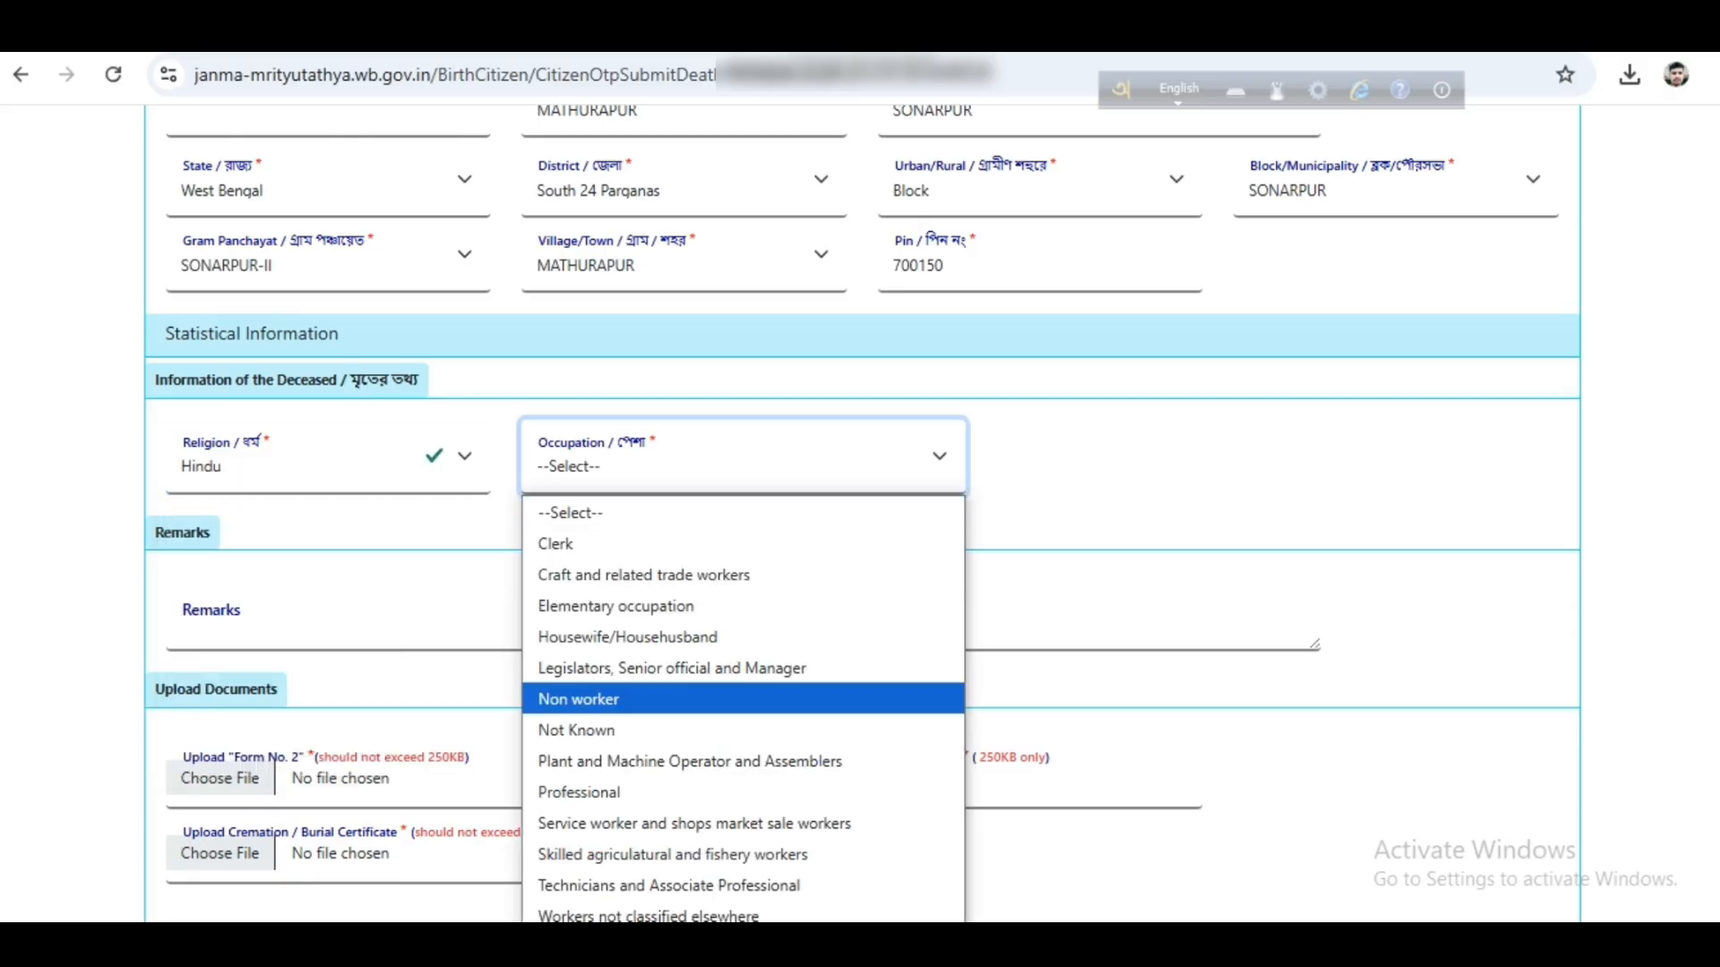
pyautogui.click(628, 637)
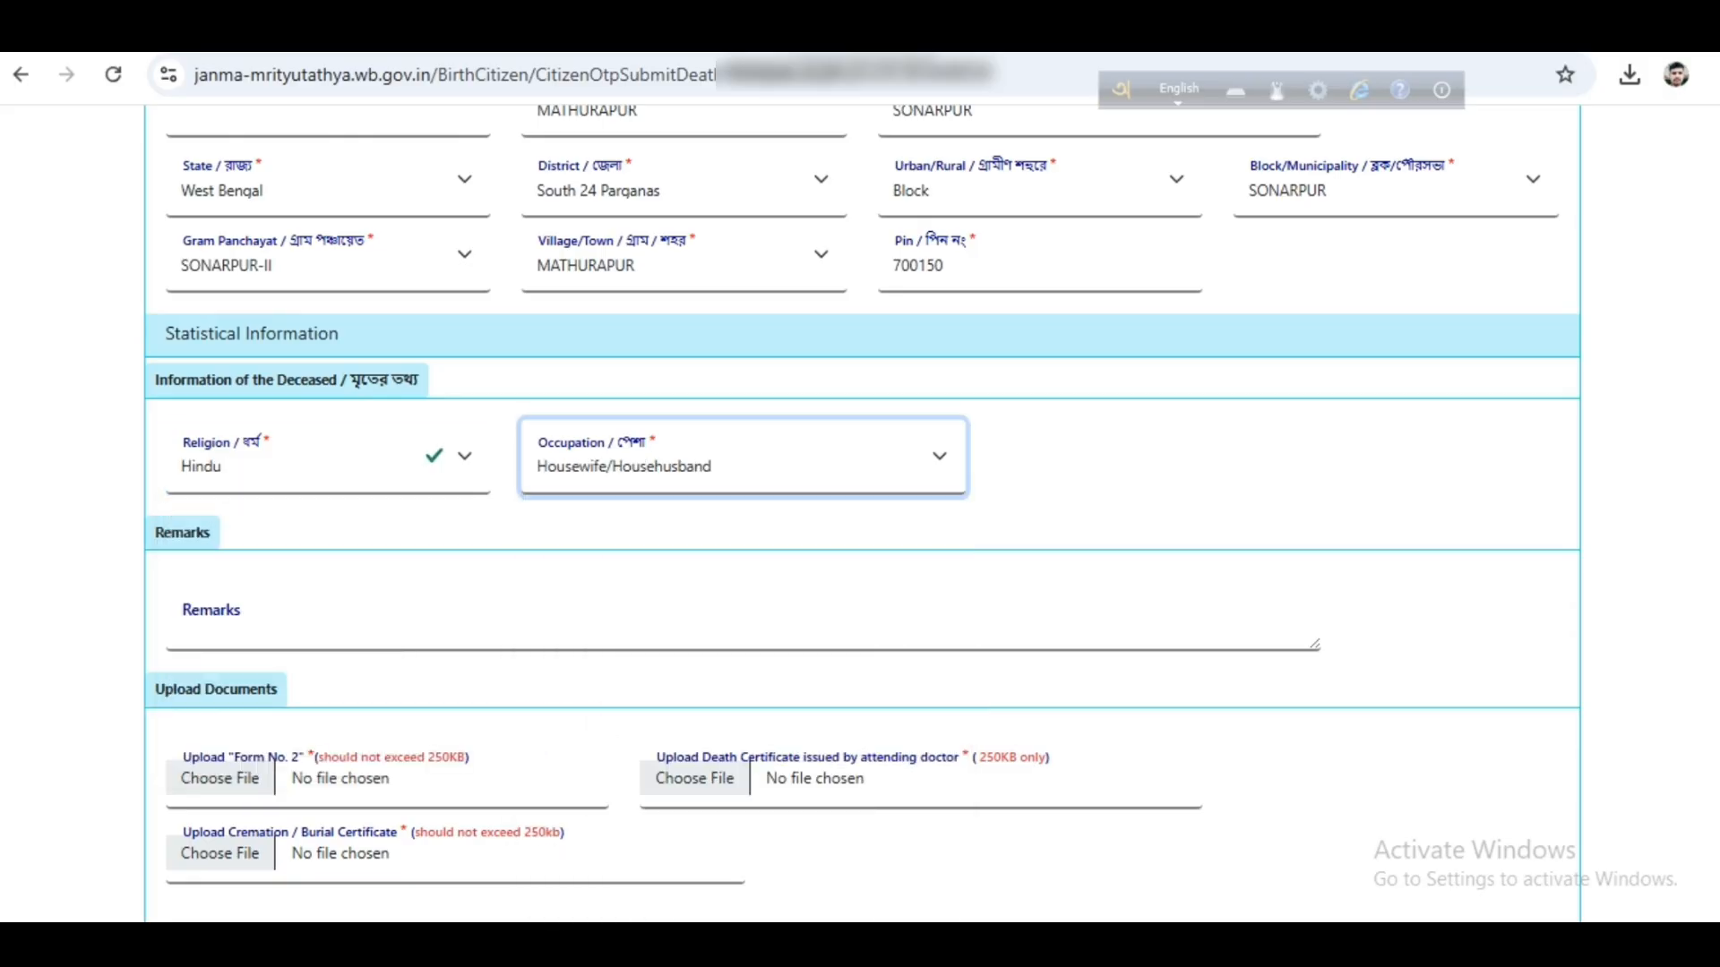
pyautogui.click(211, 532)
# Step: Upload the file Form 2 from the Downloads folder as the required "Form No. 2" document
pyautogui.scroll(-1, 863, 495)
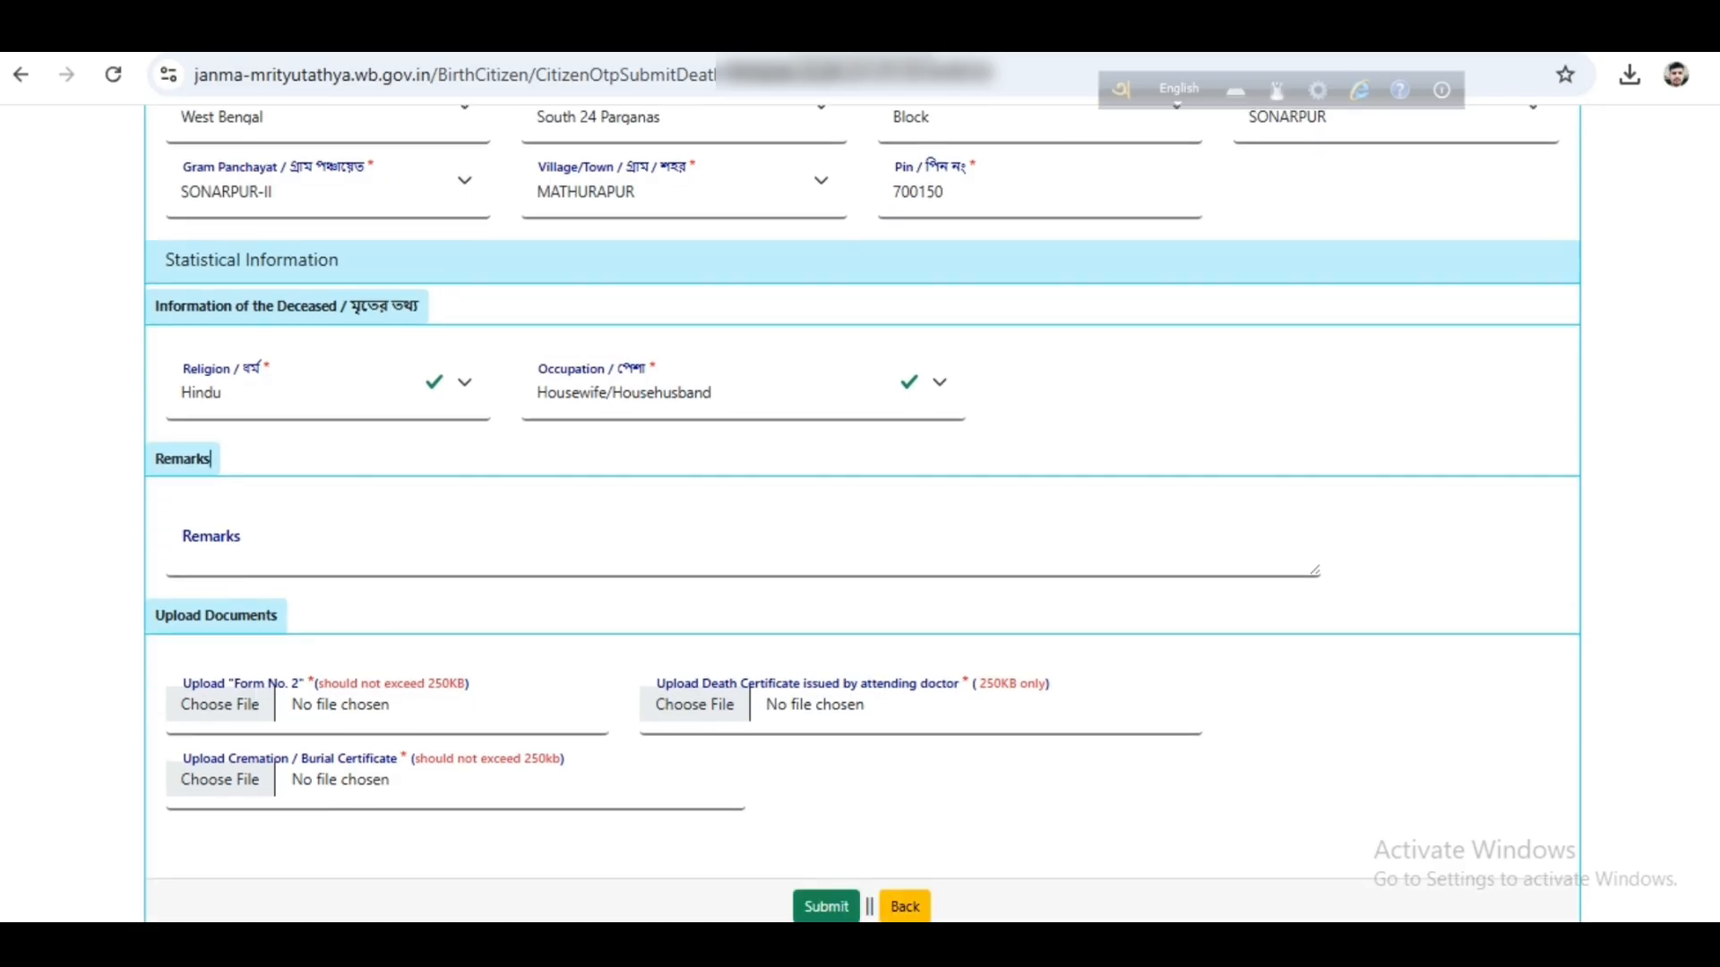
pyautogui.click(219, 704)
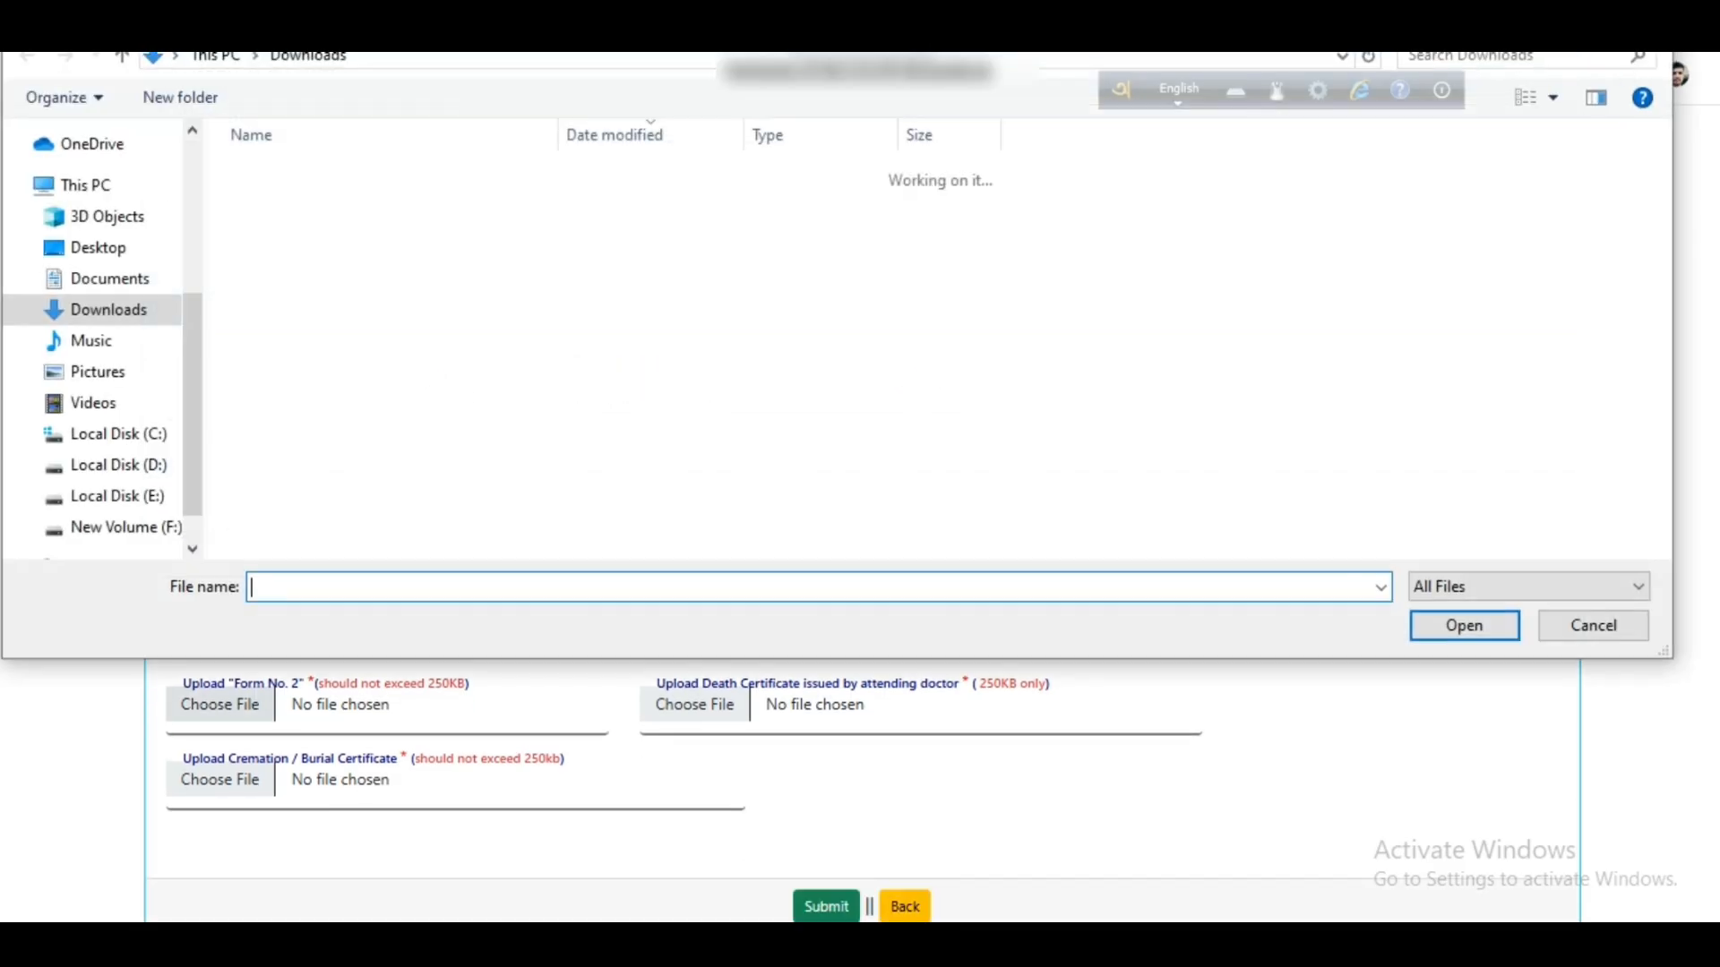
pyautogui.doubleClick(281, 207)
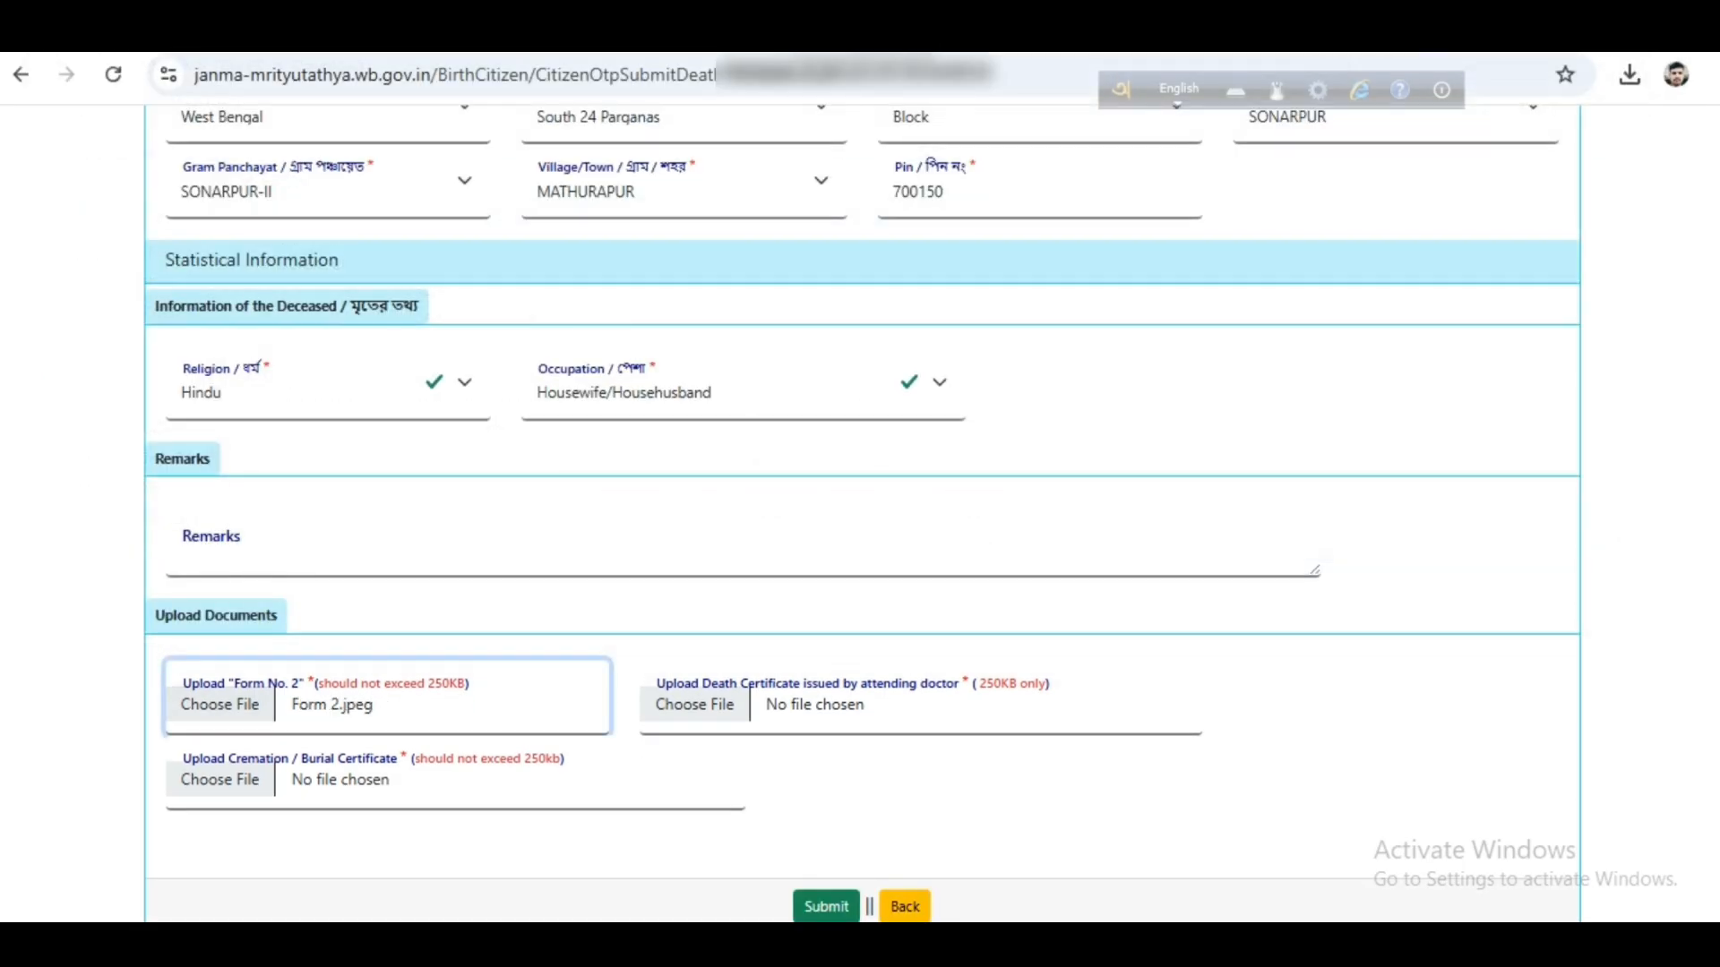
# Step: Upload DOCTOR CERTIFICATE as the death certificate issued by the attending doctor and BURIAL CERTIFICATE as the cremation/burial certificate, both from the Downloads folder
pyautogui.click(766, 704)
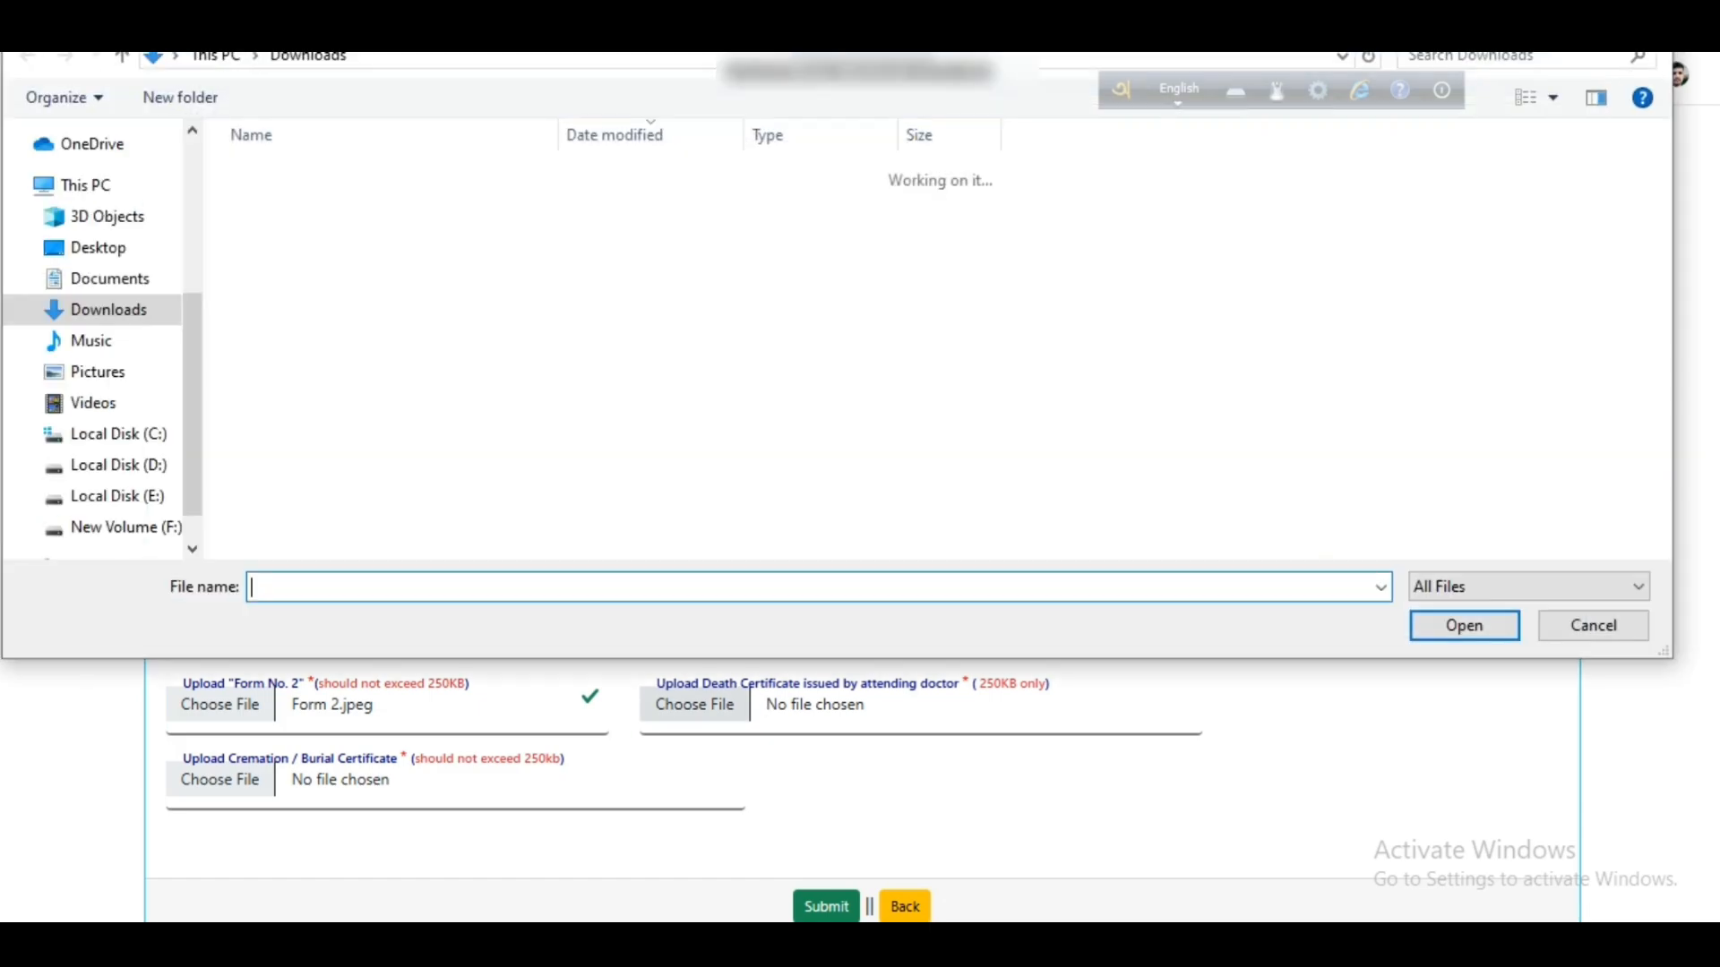
pyautogui.doubleClick(330, 236)
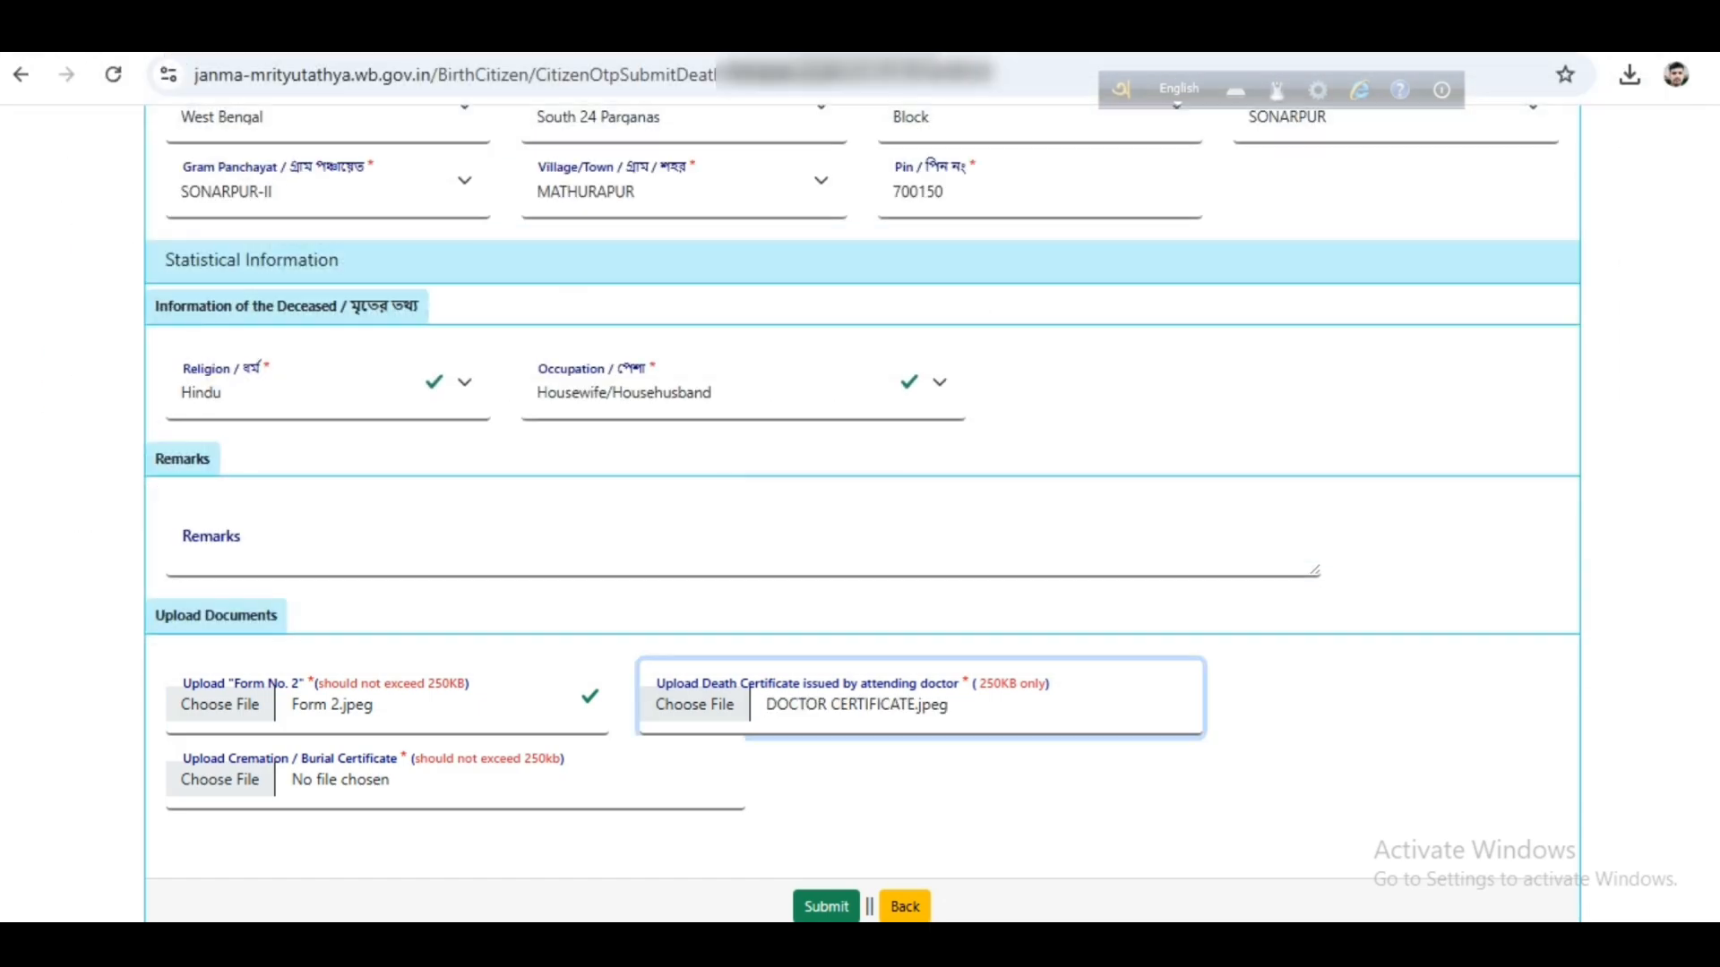
pyautogui.click(389, 779)
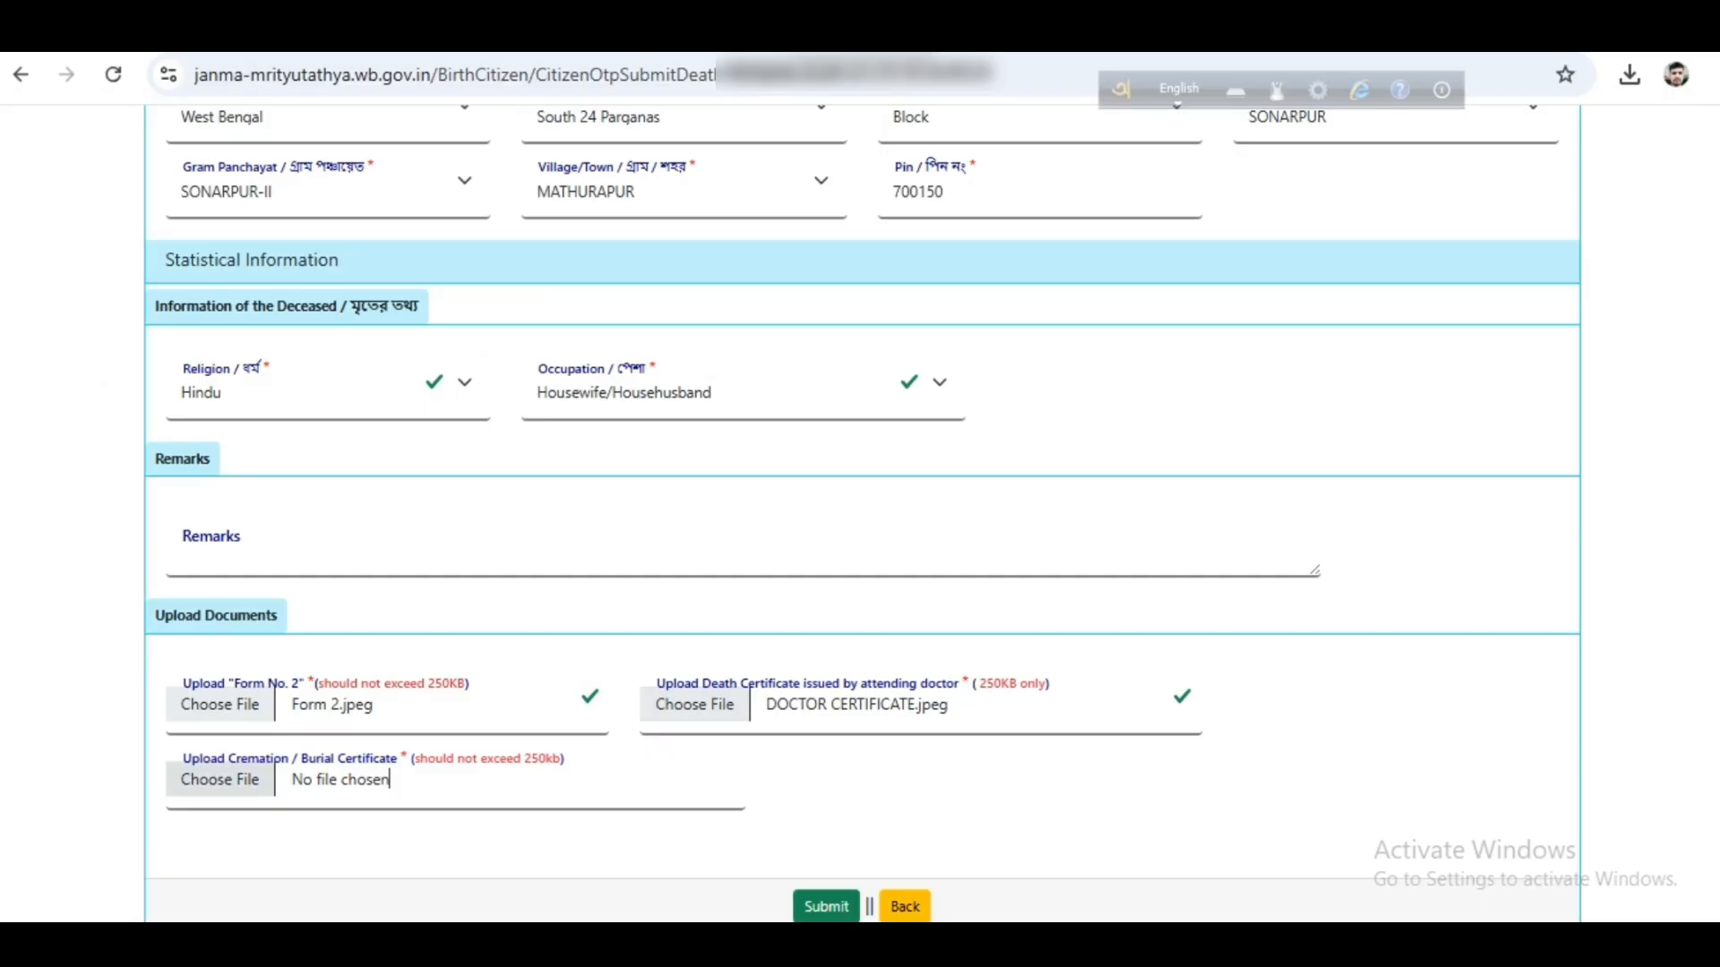
pyautogui.click(390, 779)
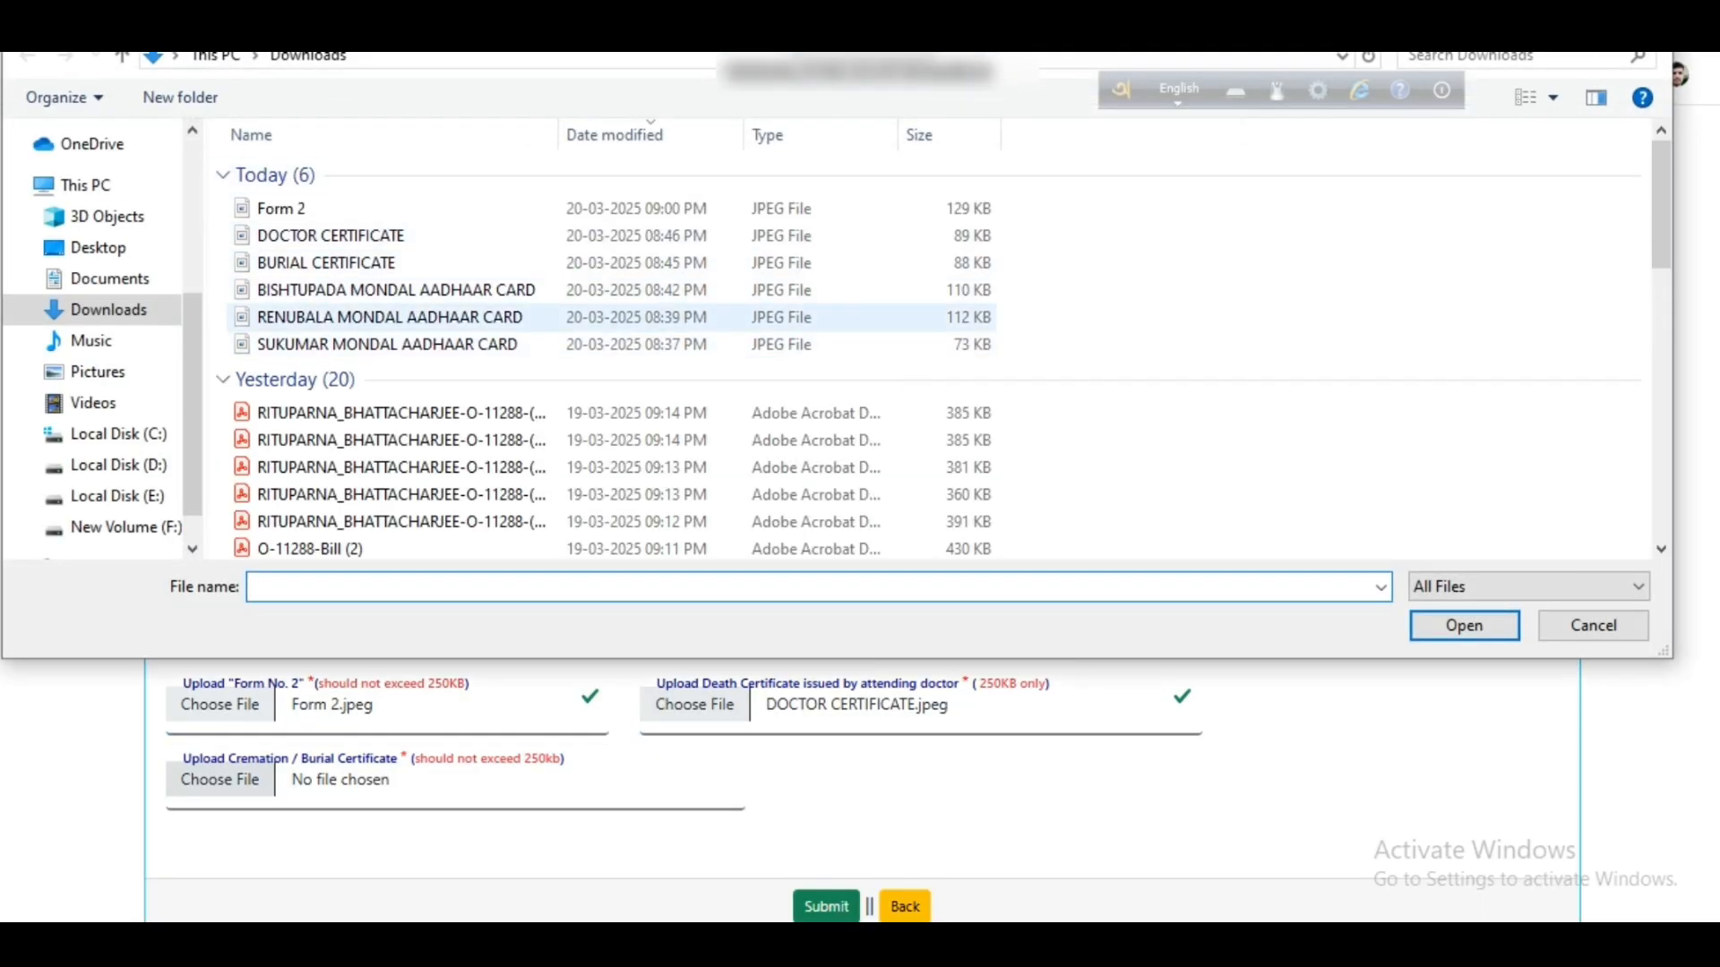
pyautogui.doubleClick(327, 262)
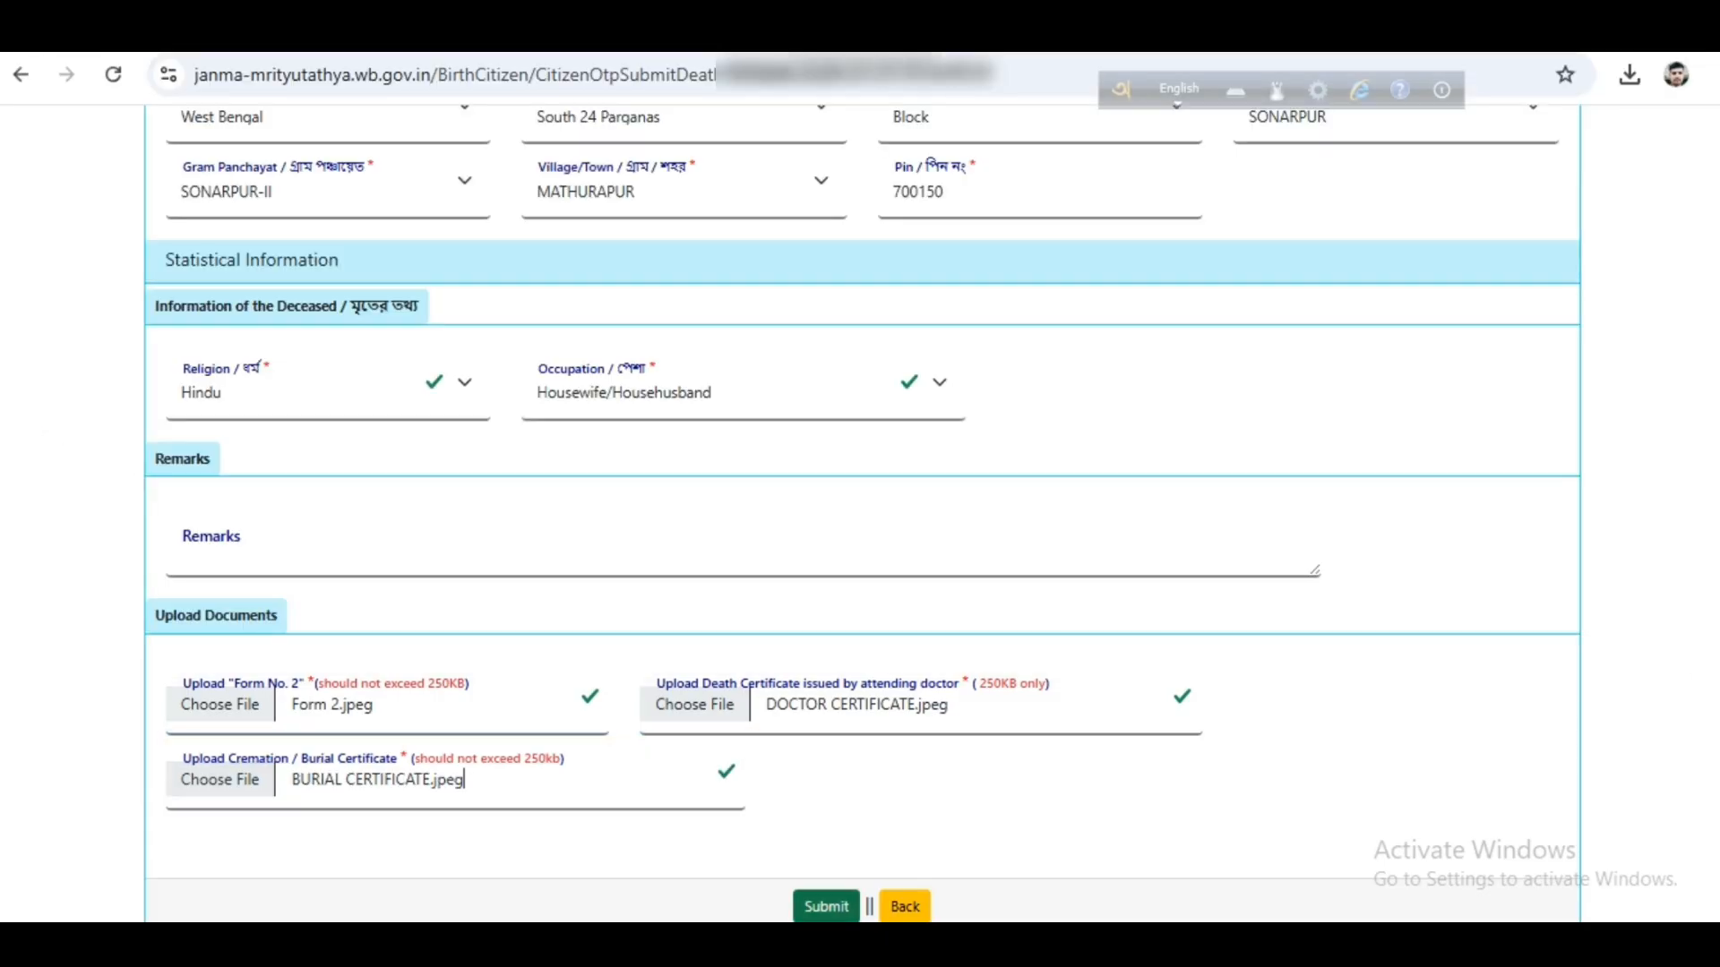
# Step: Submit the death registration application and open the print preview of the acknowledgement page
pyautogui.click(826, 906)
pyautogui.press('Return')
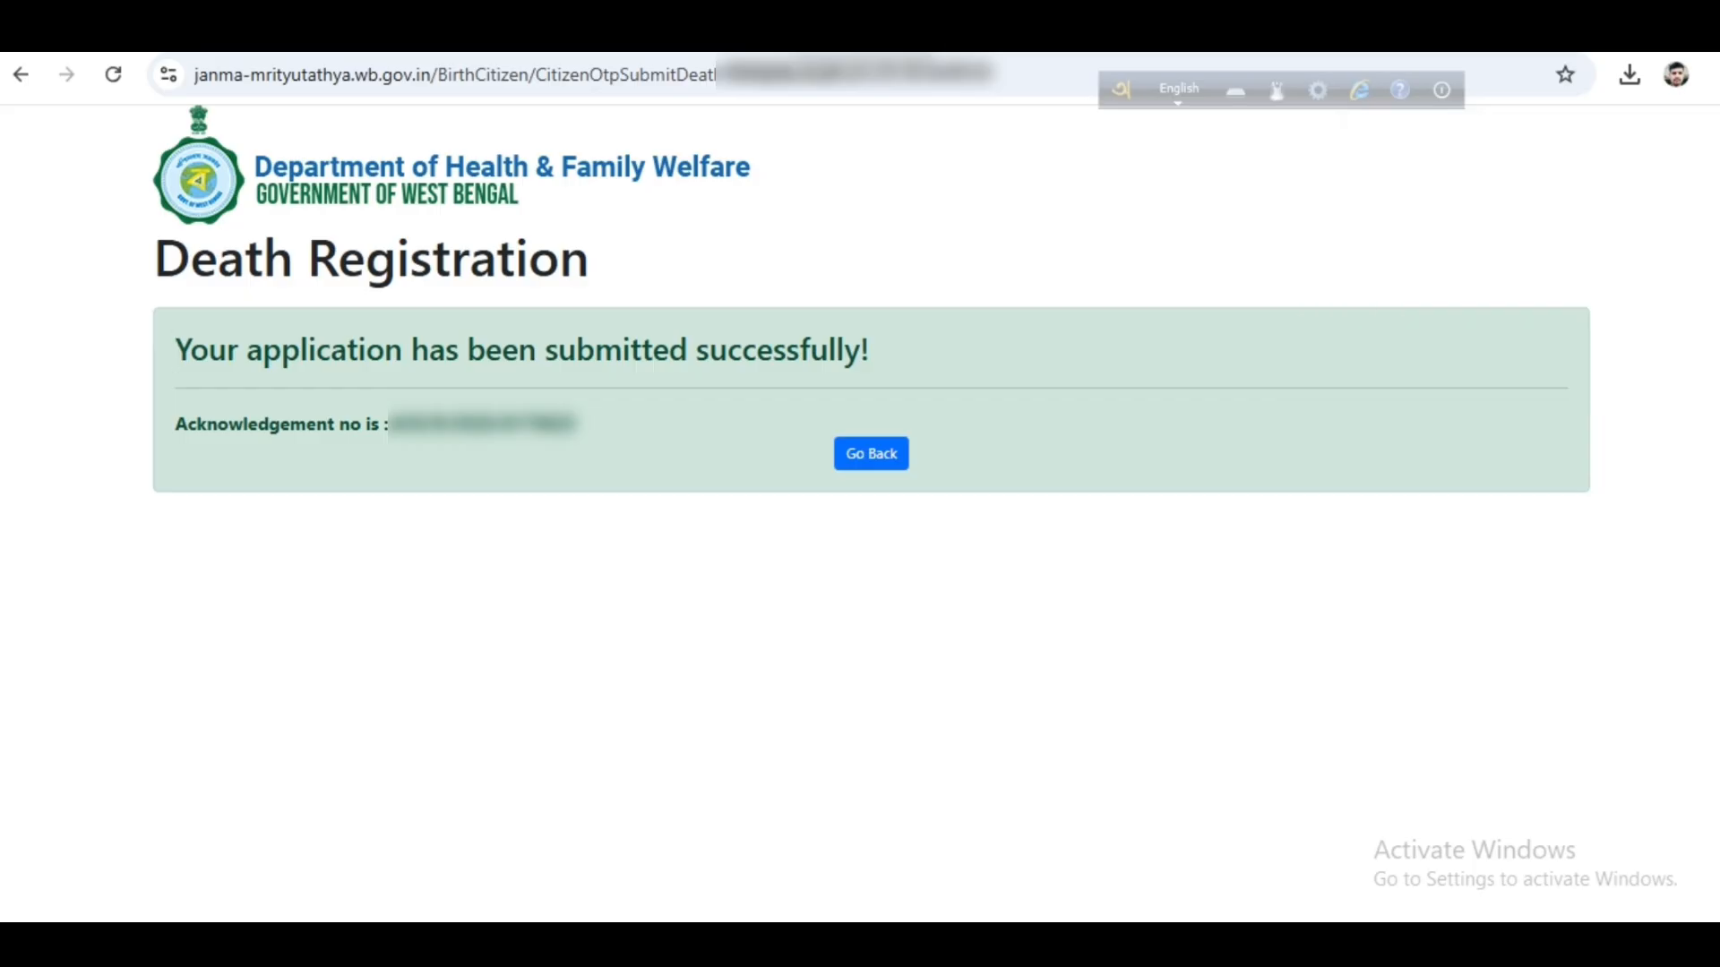
pyautogui.hotkey('ctrl', 'p')
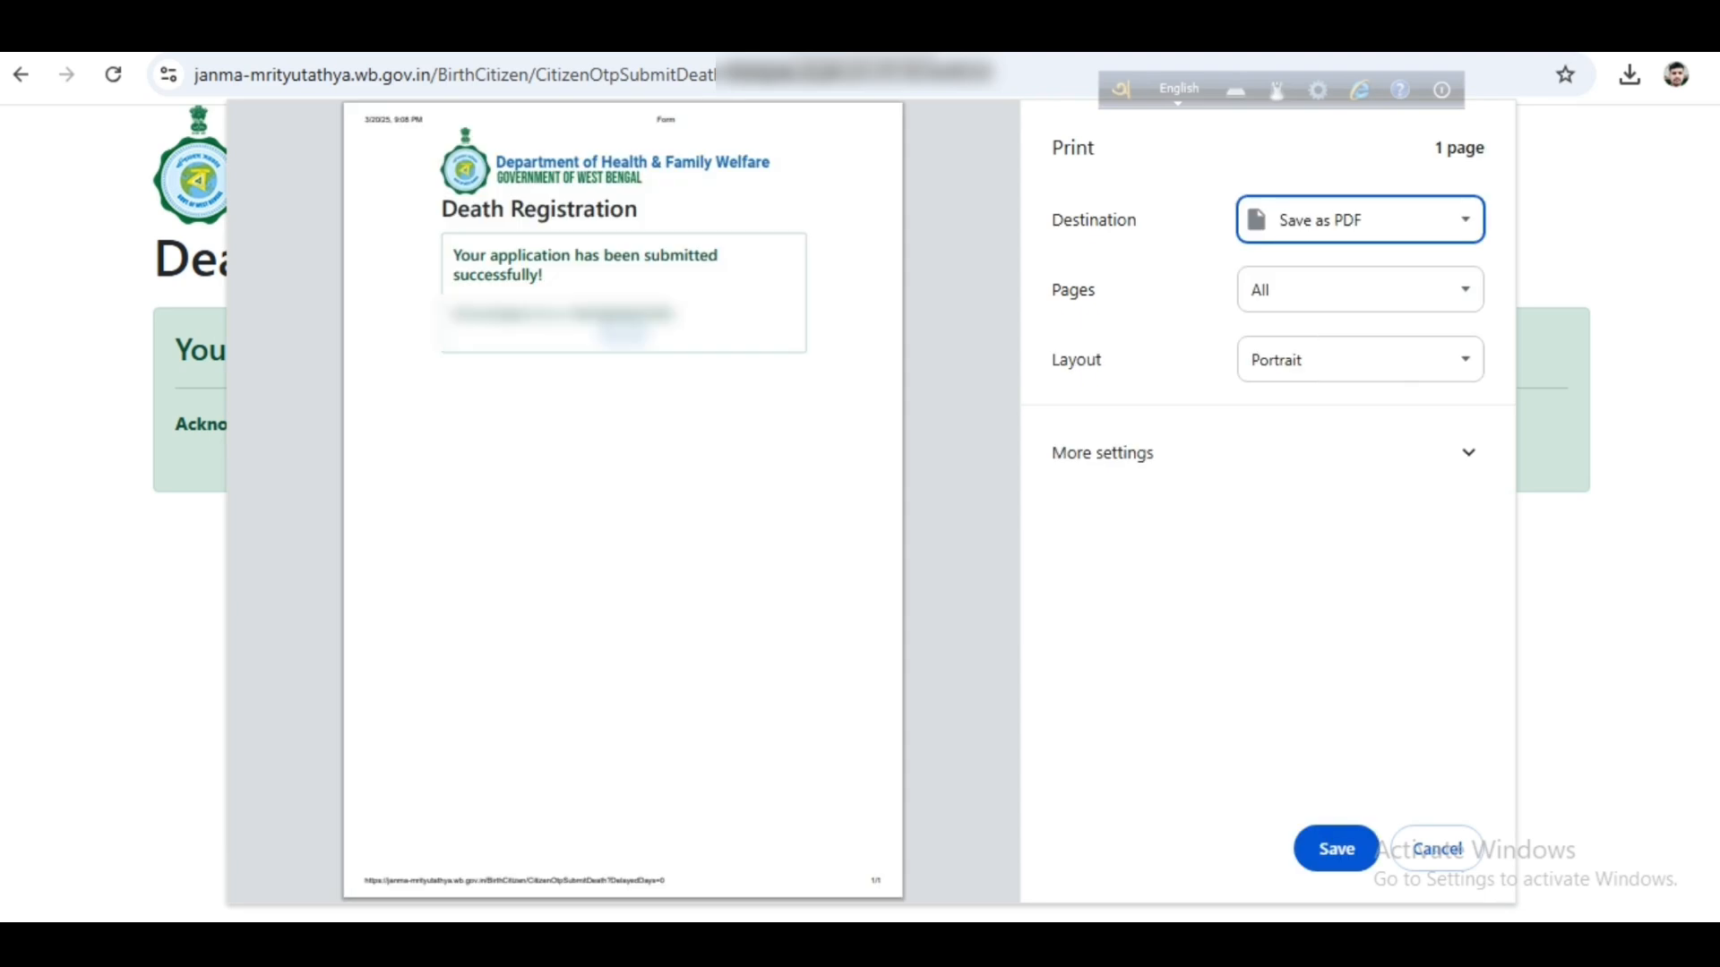